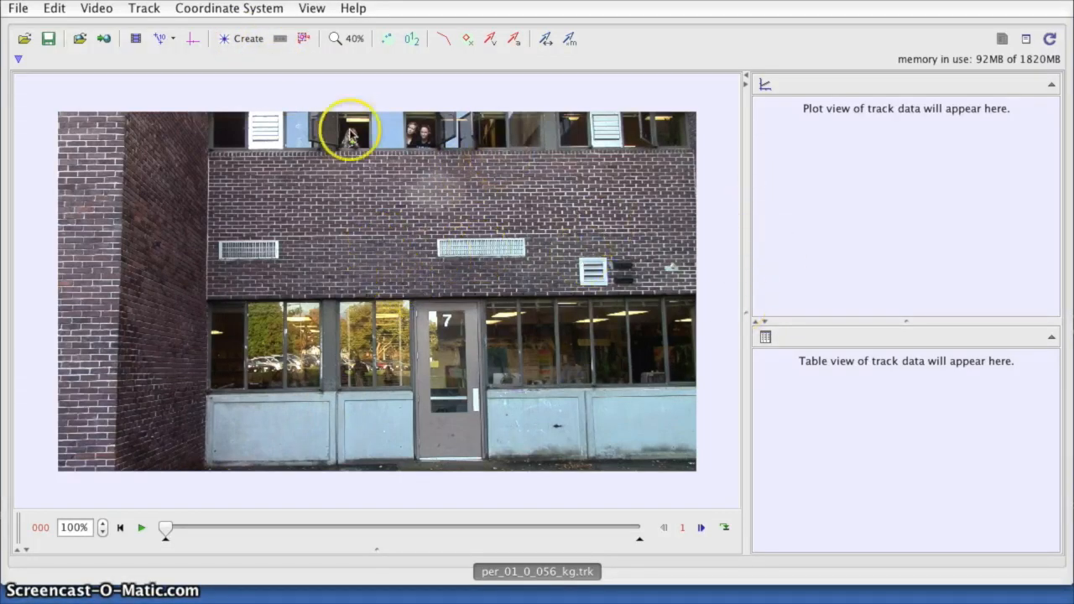
Enlarge the video area by narrowing the plot and table views, keeping the whole building facade visible.
drag(745, 315, 1024, 319)
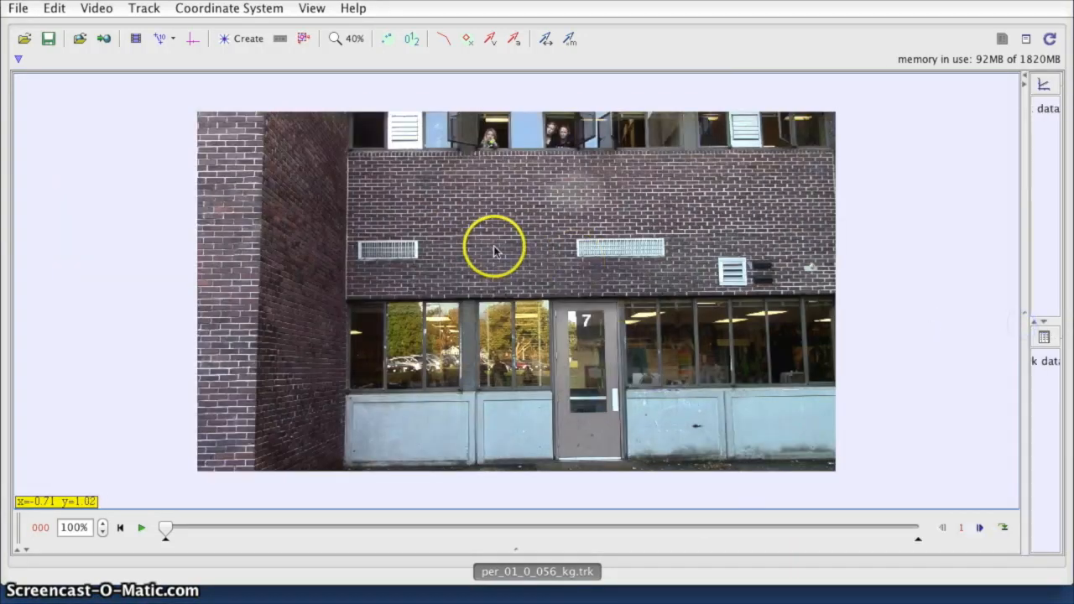
scroll(493, 292, up, 1)
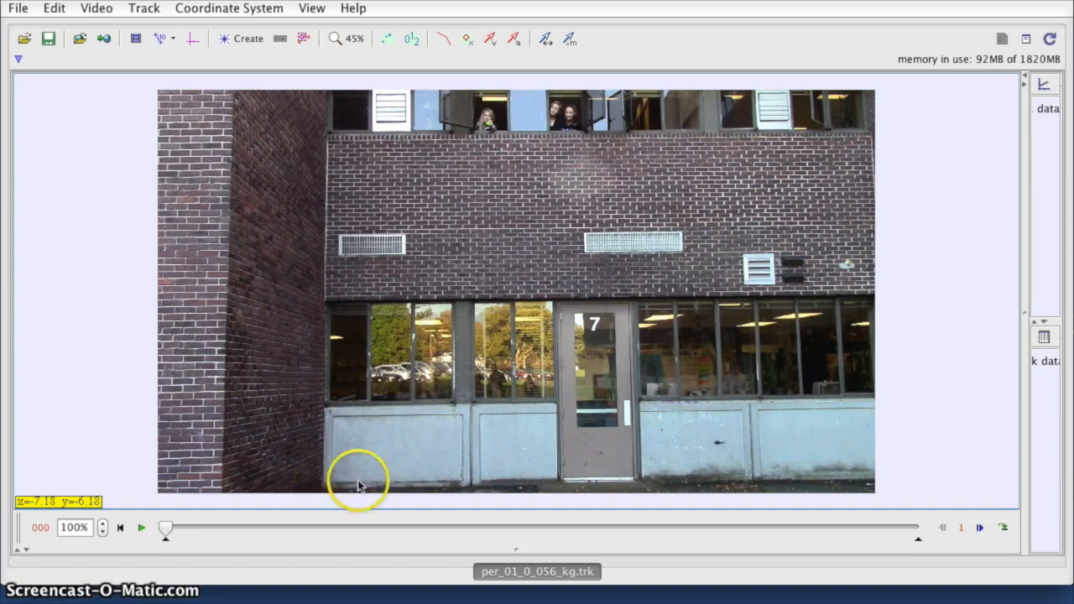
scroll(493, 289, up, 2)
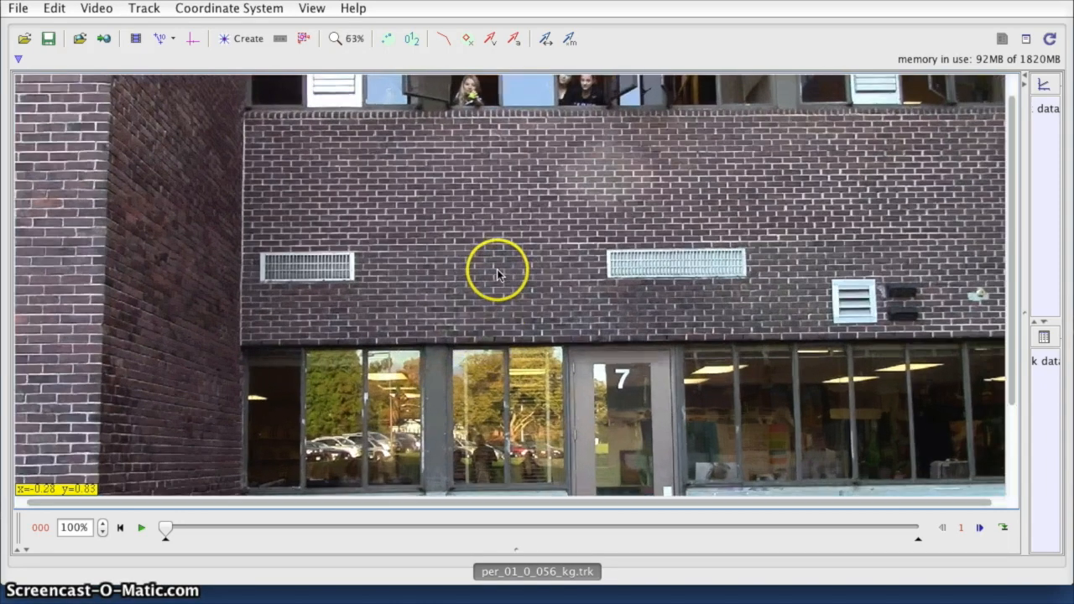
scroll(495, 223, down, 1)
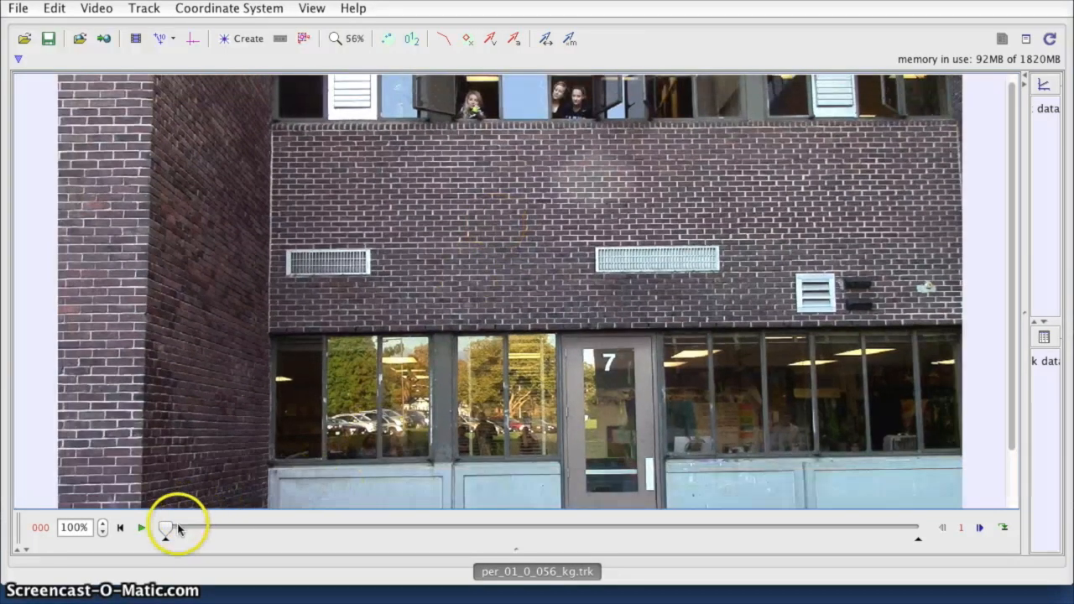
scroll(328, 377, down, 1)
scroll(232, 470, down, 1)
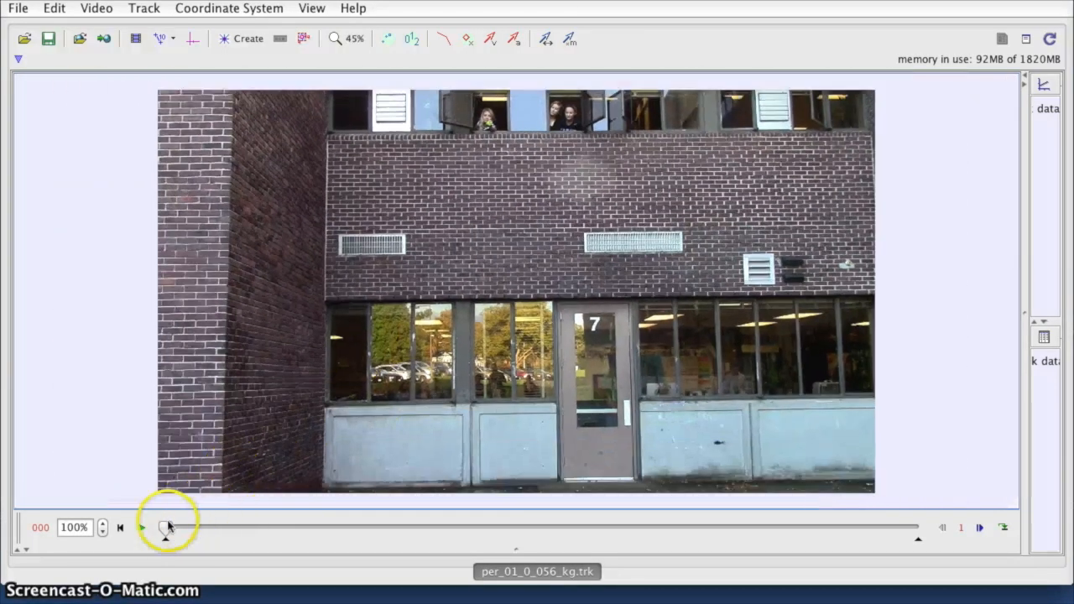
Scrub the clip to about frame 194, near the moment the ball is released from the upper window.
drag(168, 527, 555, 533)
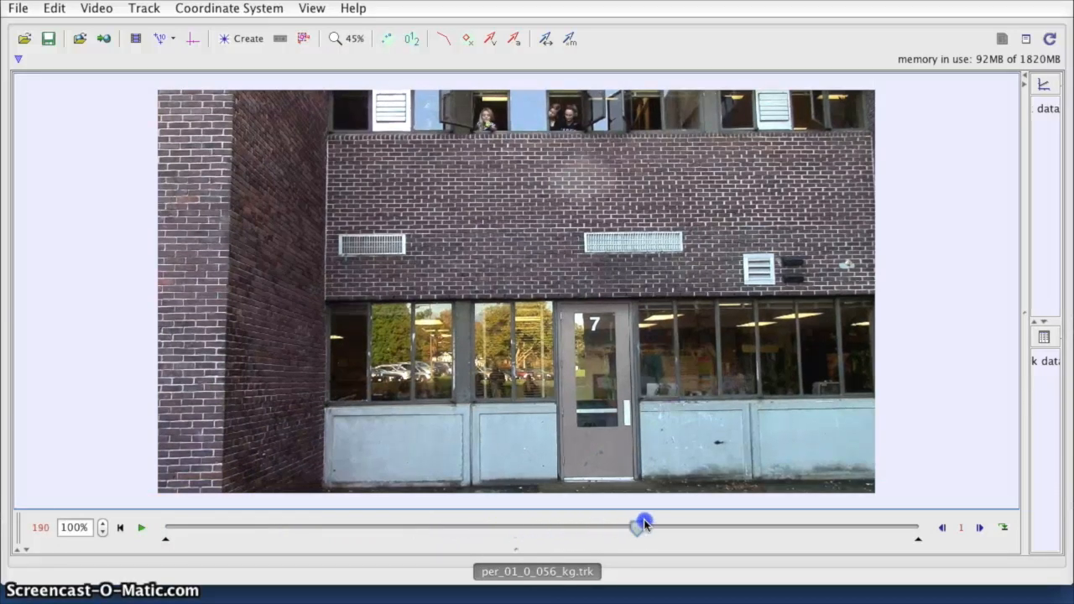
drag(648, 524, 684, 525)
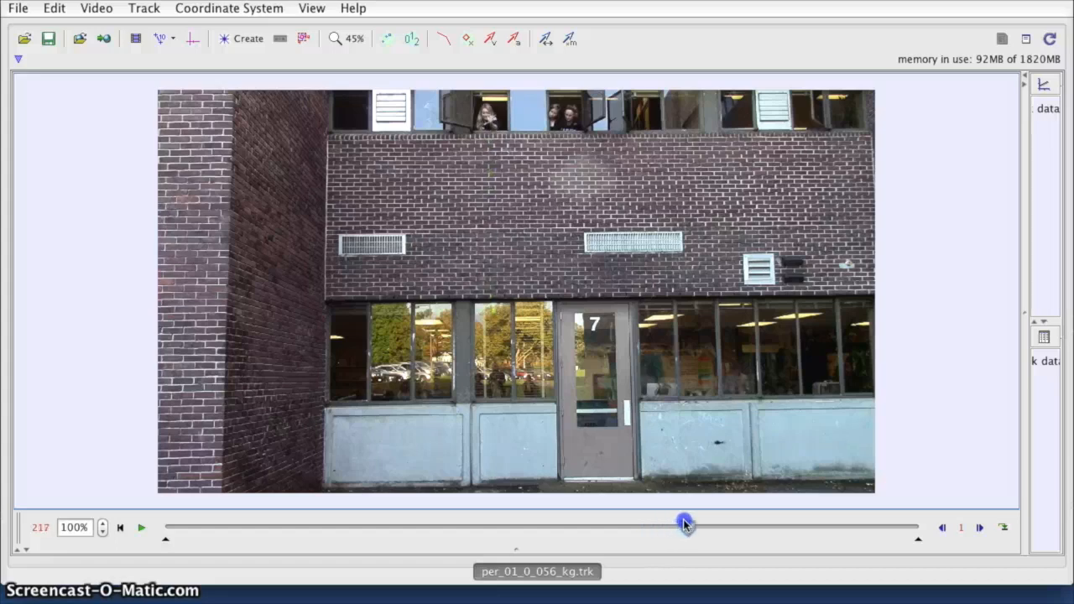
drag(669, 528, 631, 532)
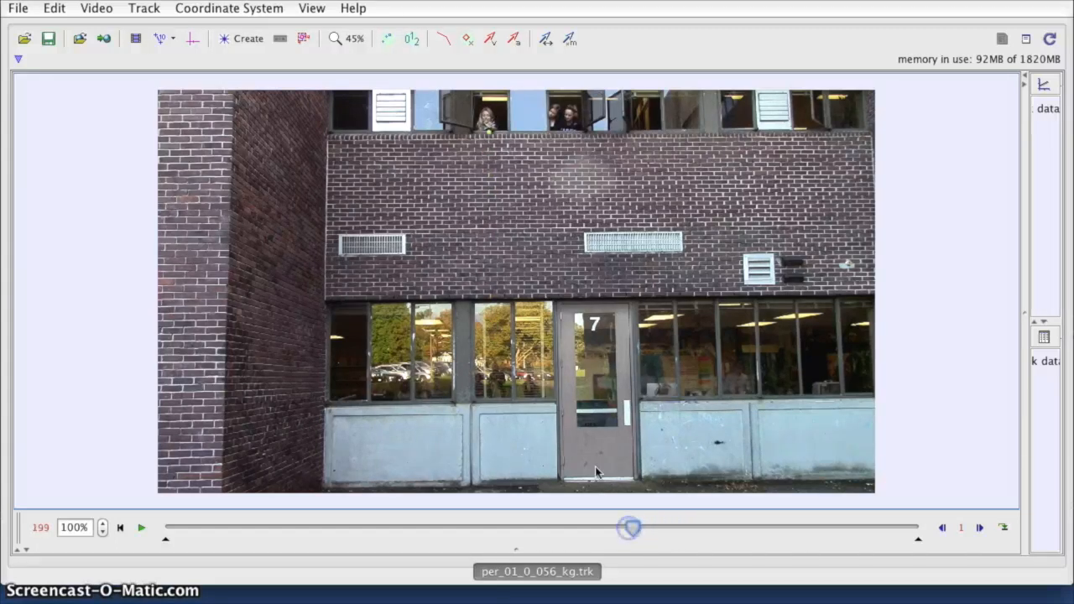
scroll(490, 146, up, 5)
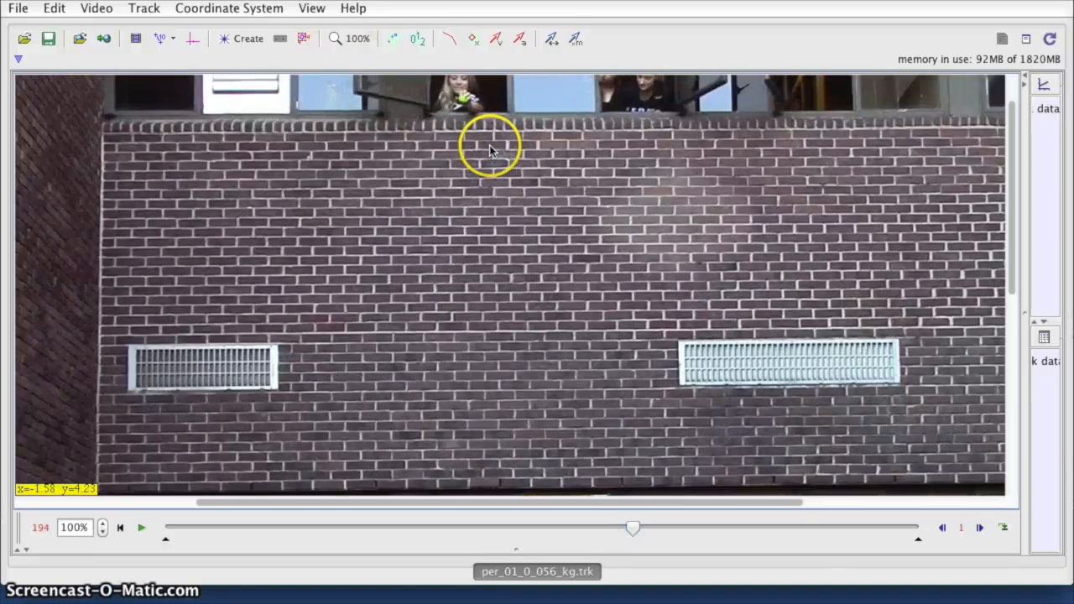
scroll(490, 146, up, 5)
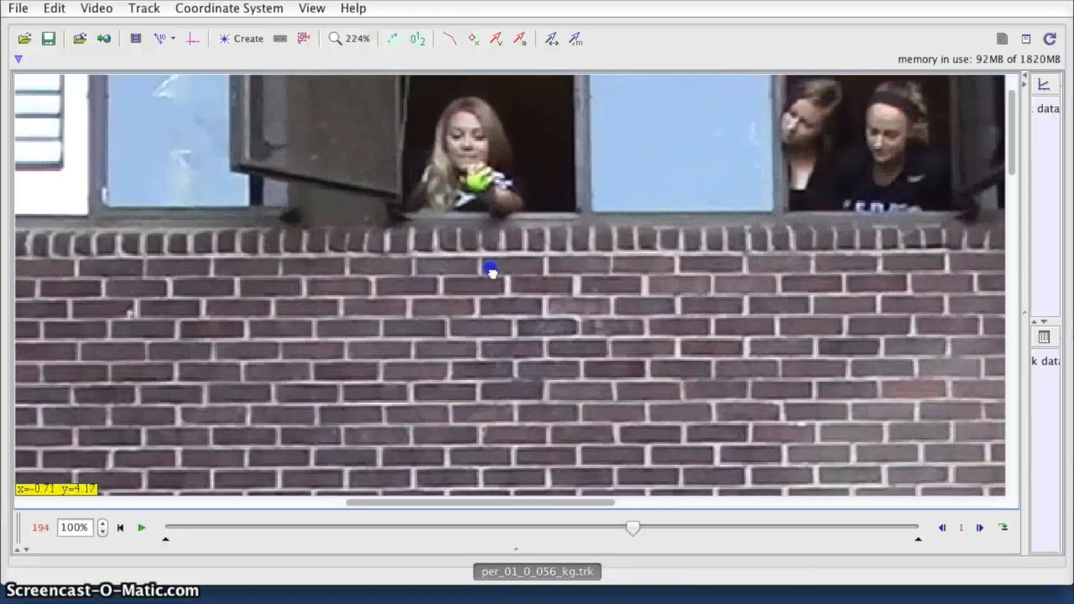
drag(491, 271, 515, 321)
scroll(532, 287, up, 1)
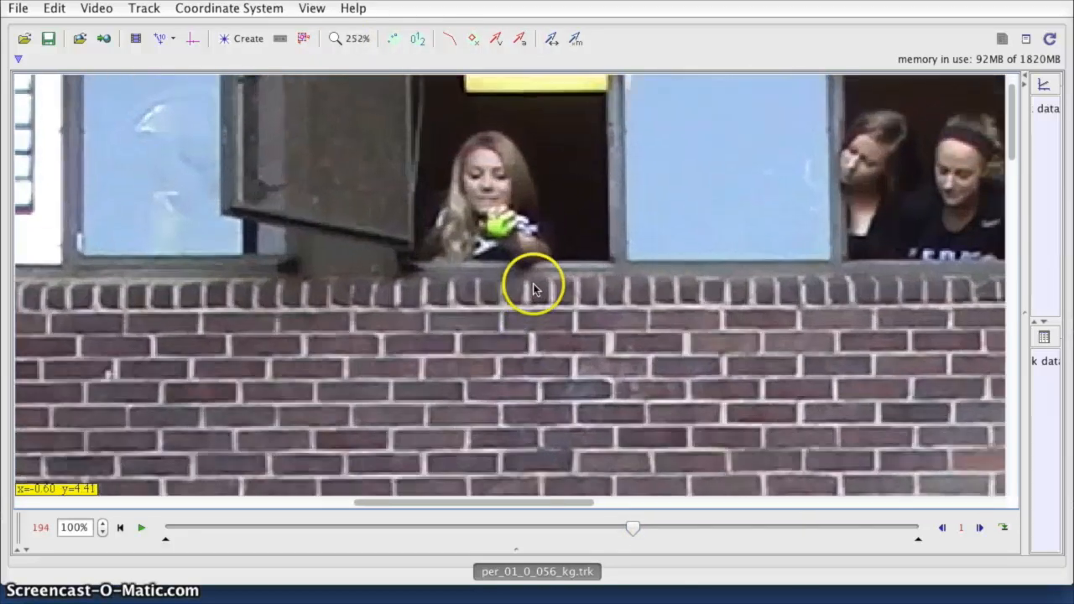
Compare the frames around the ball's release one by one and set frame 193 as the clip's start frame.
click(979, 527)
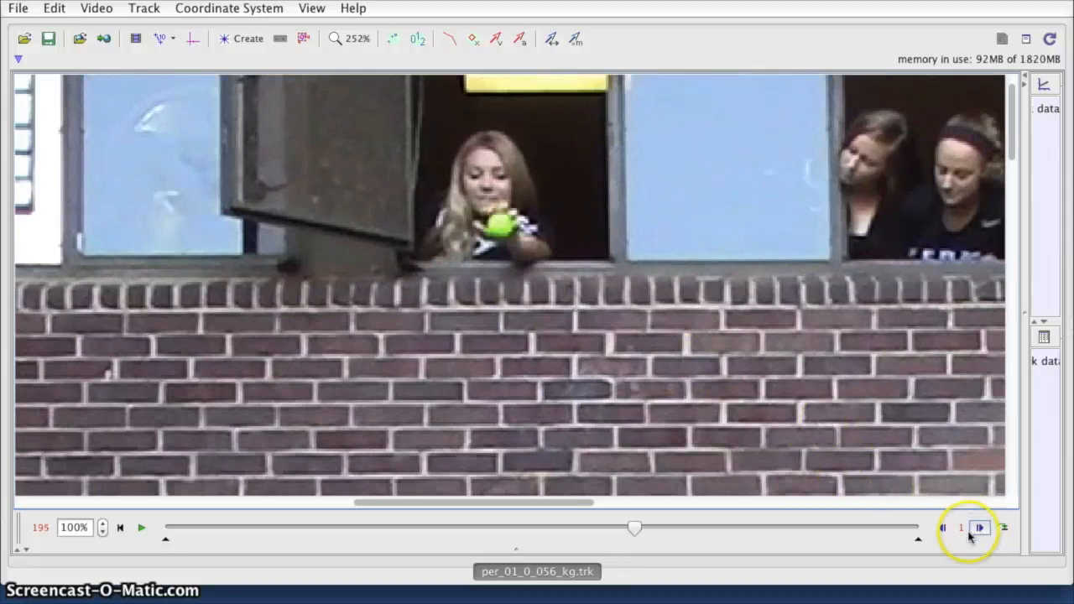
click(941, 531)
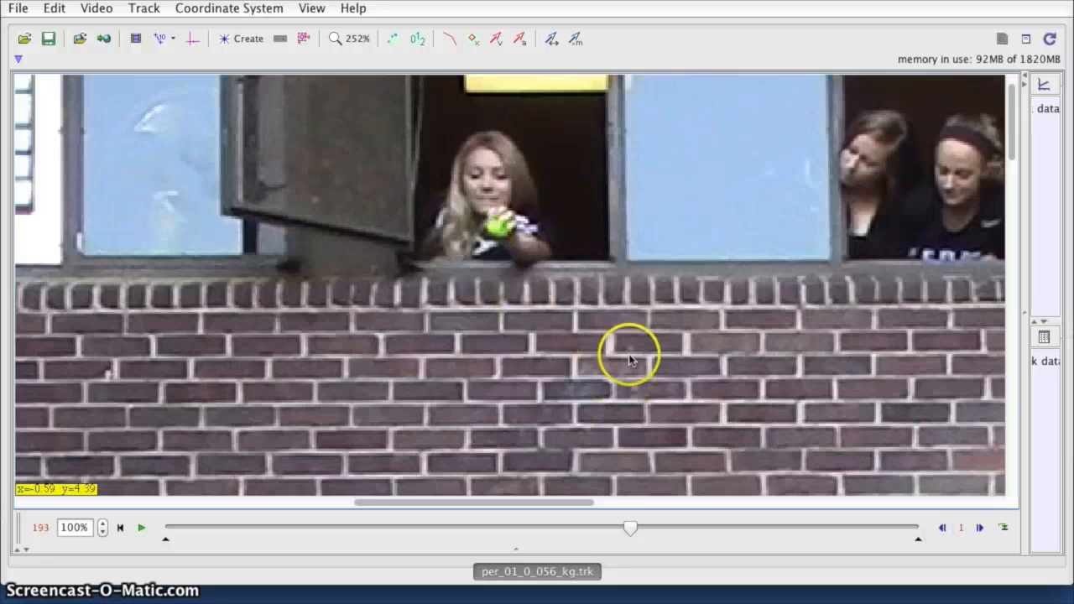
click(978, 528)
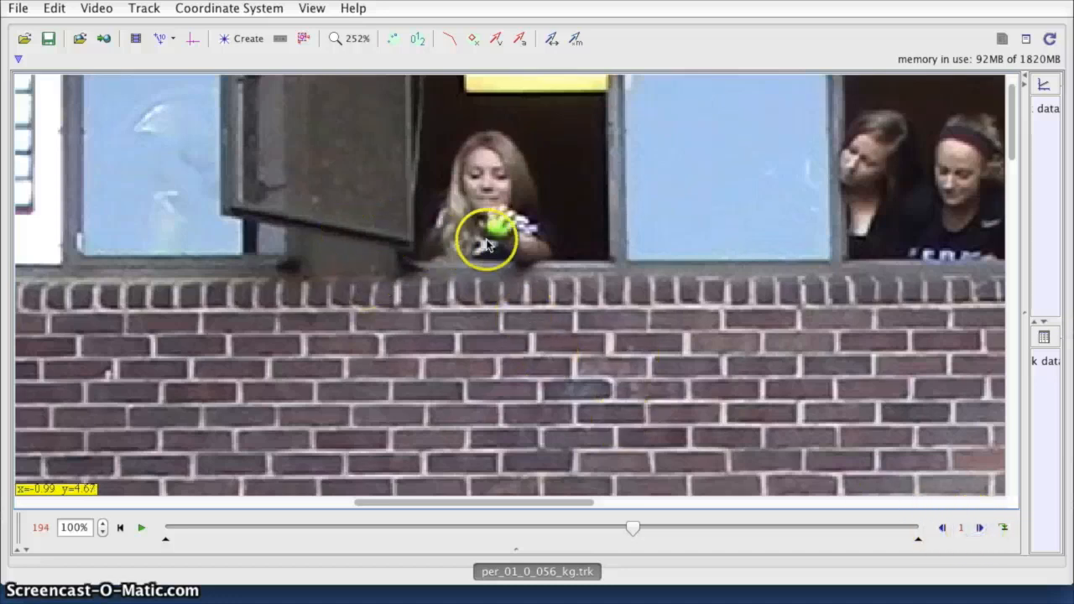
click(941, 528)
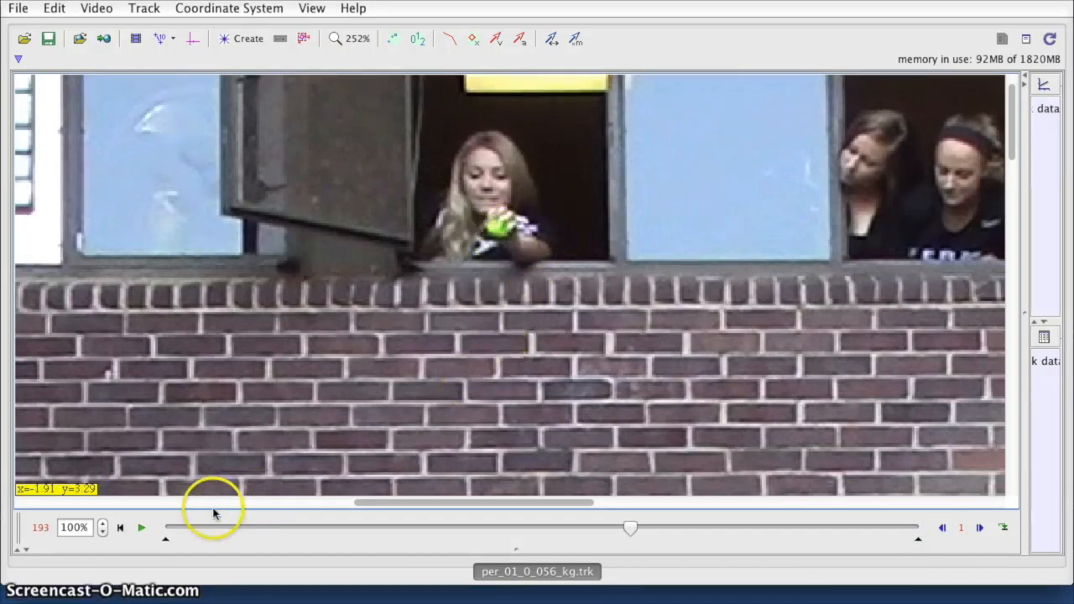
right_click(166, 544)
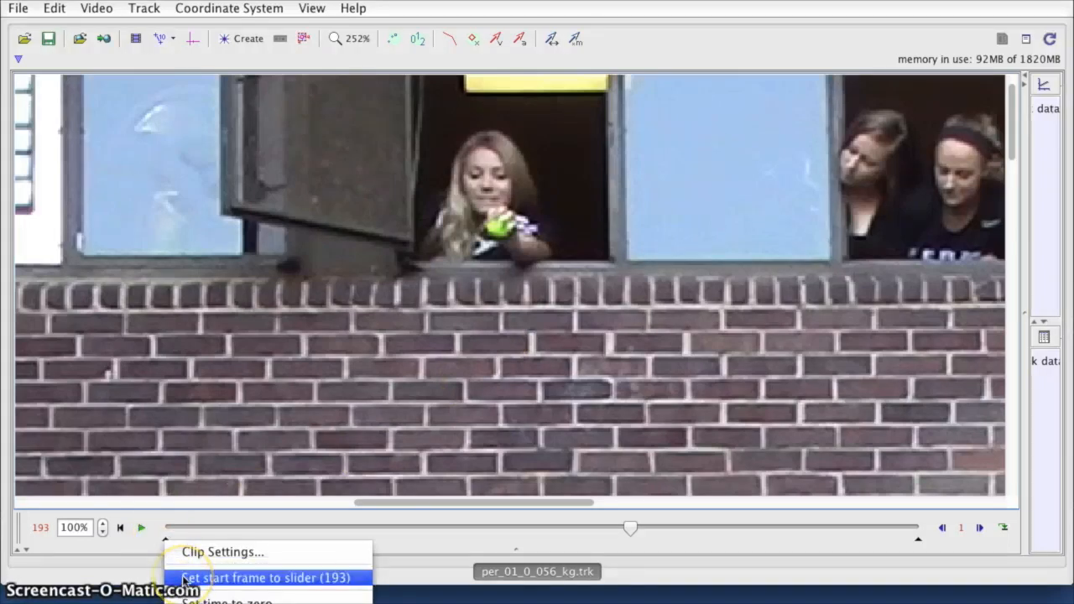
click(307, 581)
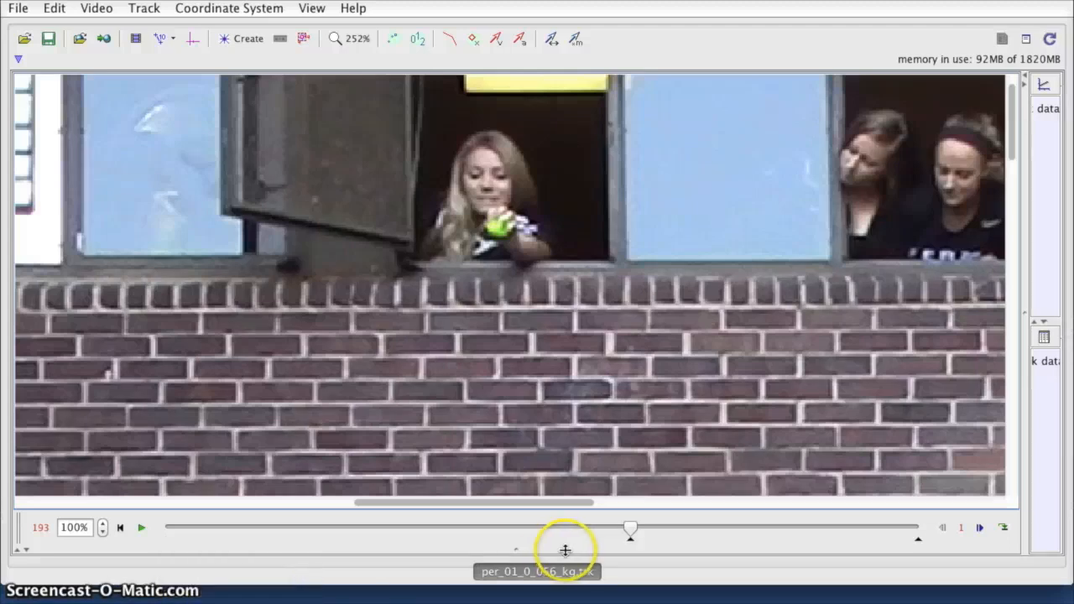
Switch the player readout to time and set the time at frame 193 to 0.0 seconds.
click(40, 528)
mouse_move(48, 546)
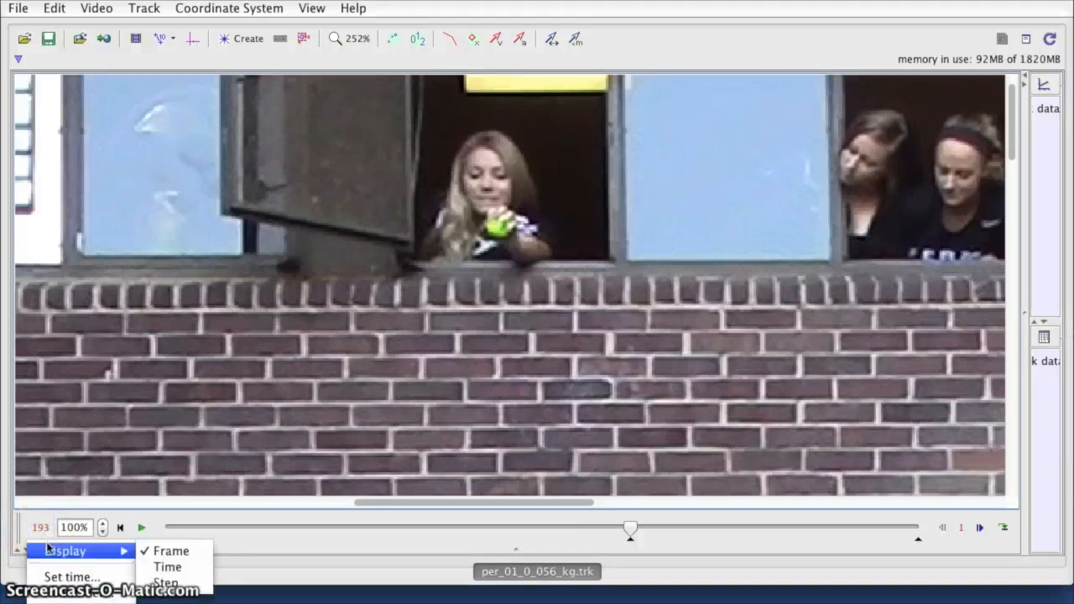
click(49, 577)
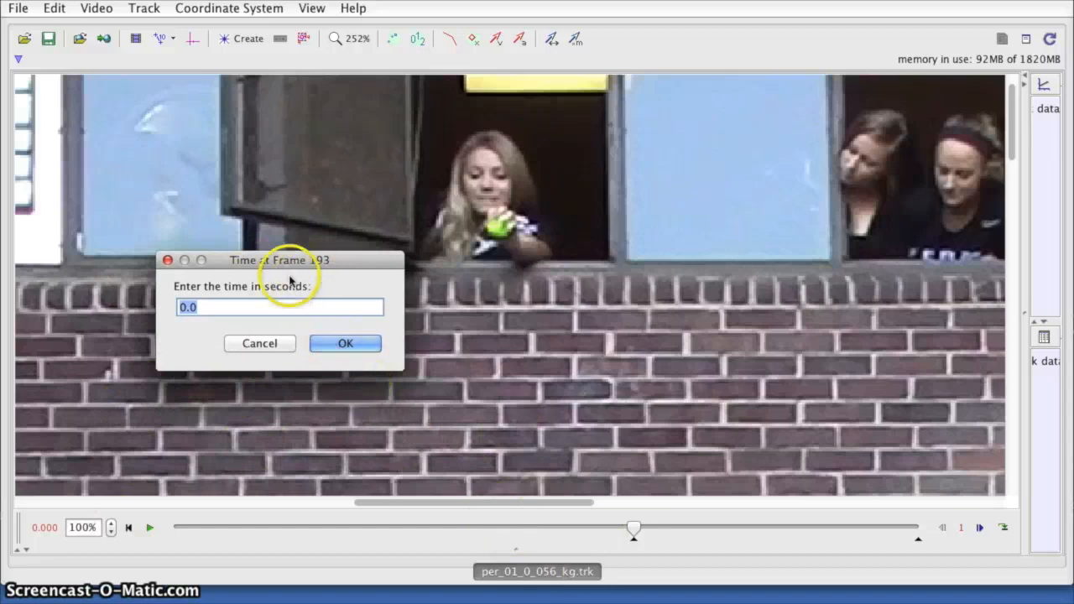
click(346, 343)
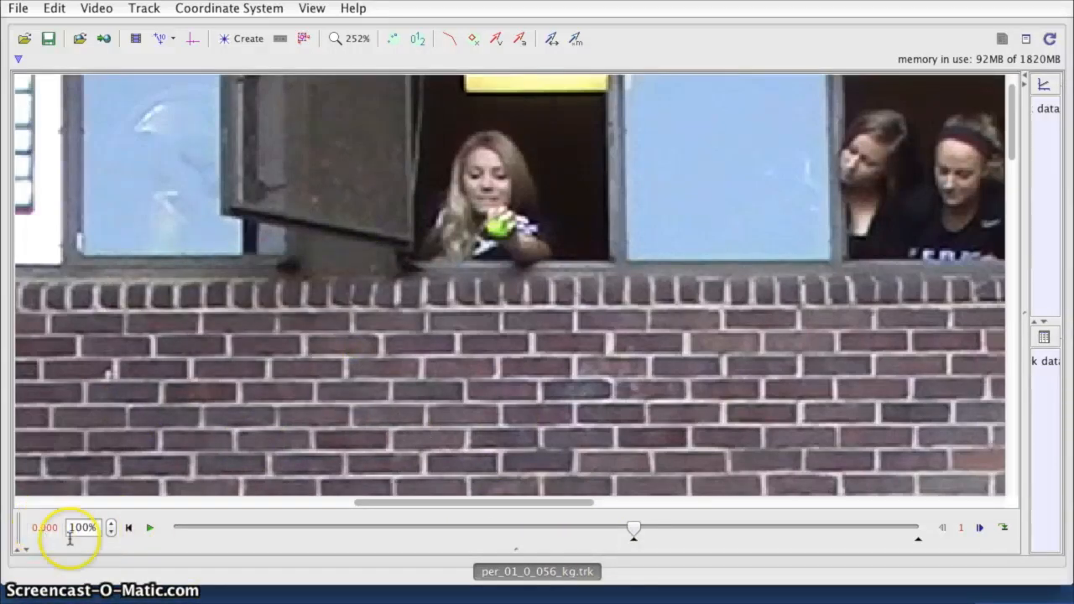
Find the frame at 1.101 s where the ball reaches the ground and set it as the clip's end frame.
scroll(604, 409, down, 8)
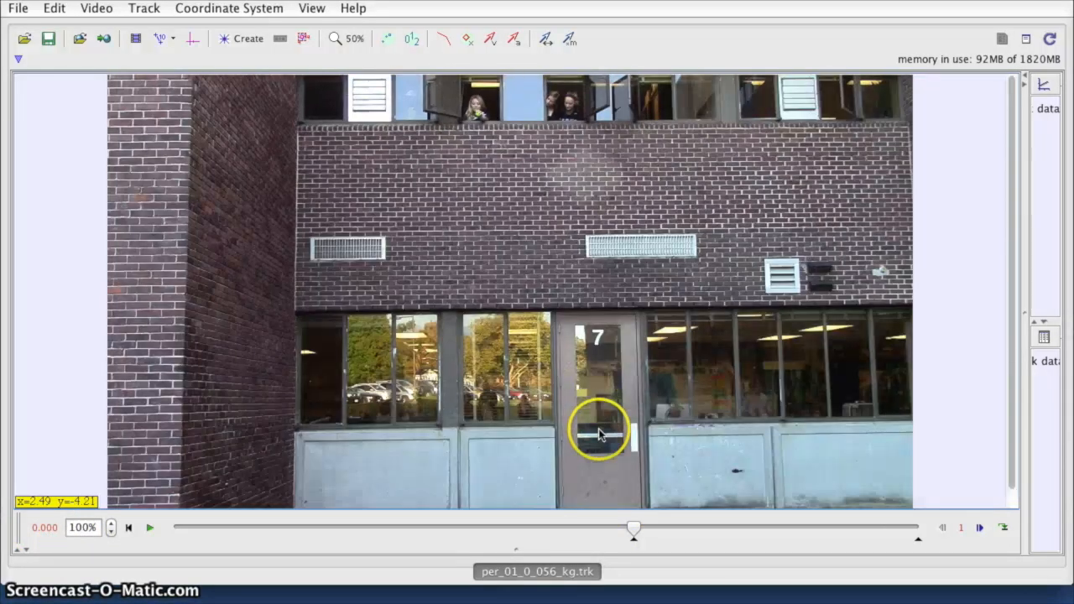
scroll(600, 433, down, 1)
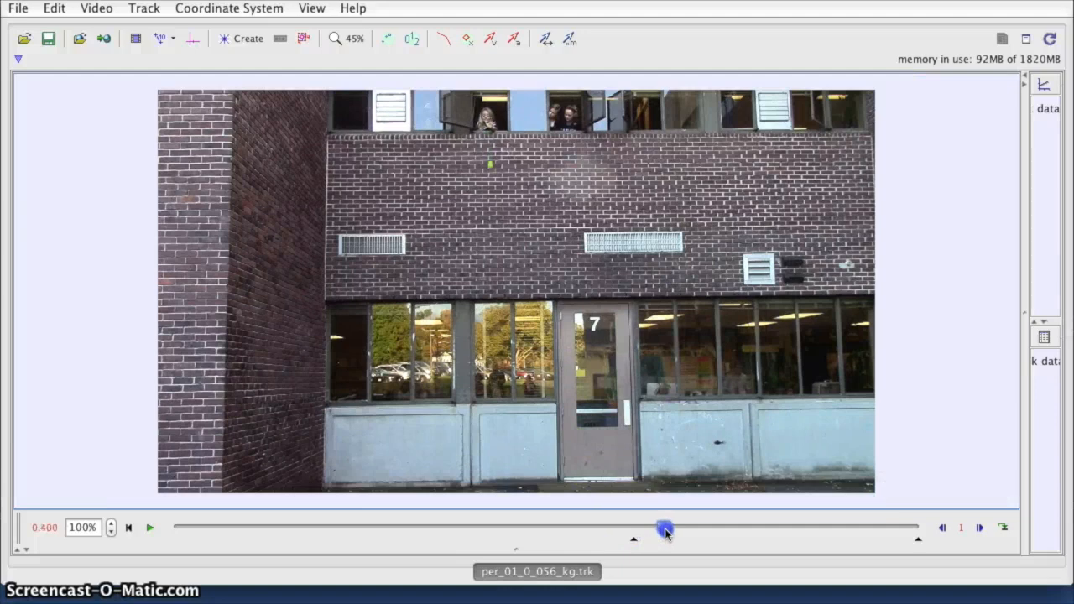
drag(671, 528, 681, 529)
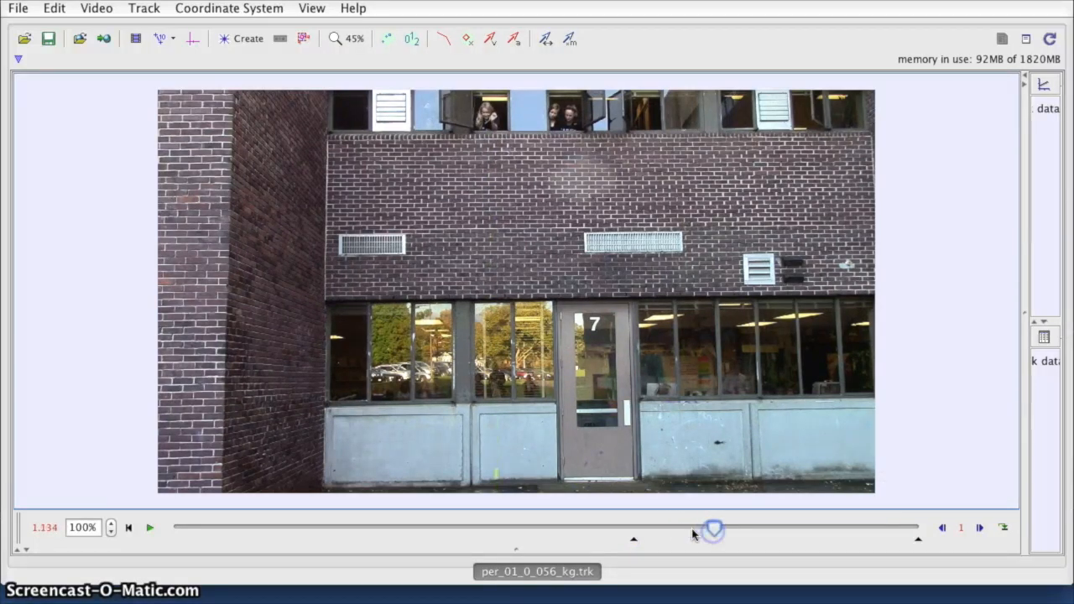
click(941, 527)
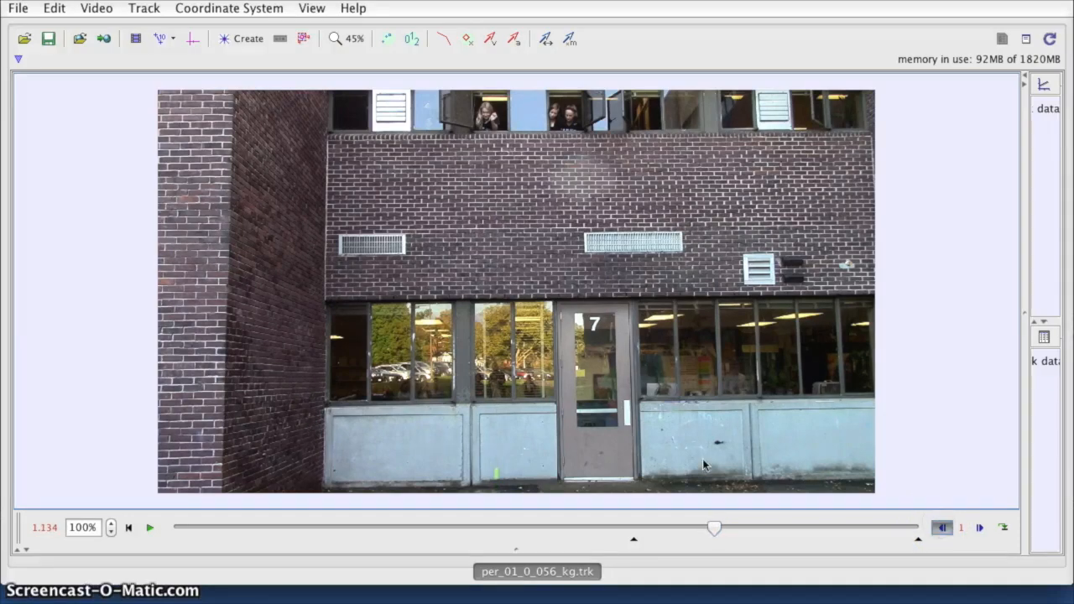
scroll(522, 444, up, 5)
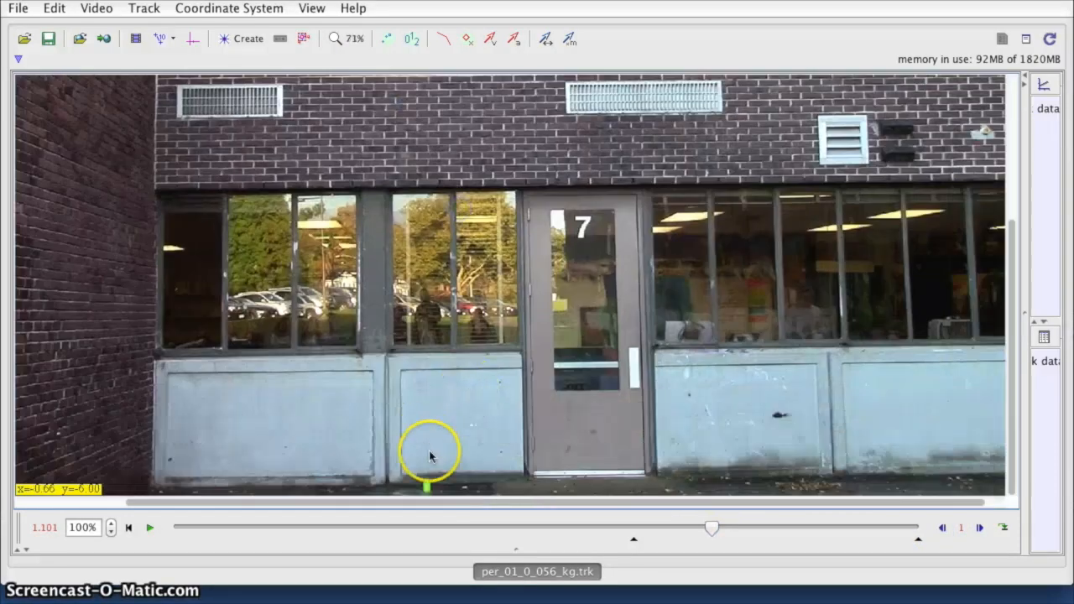
shift+click(426, 485)
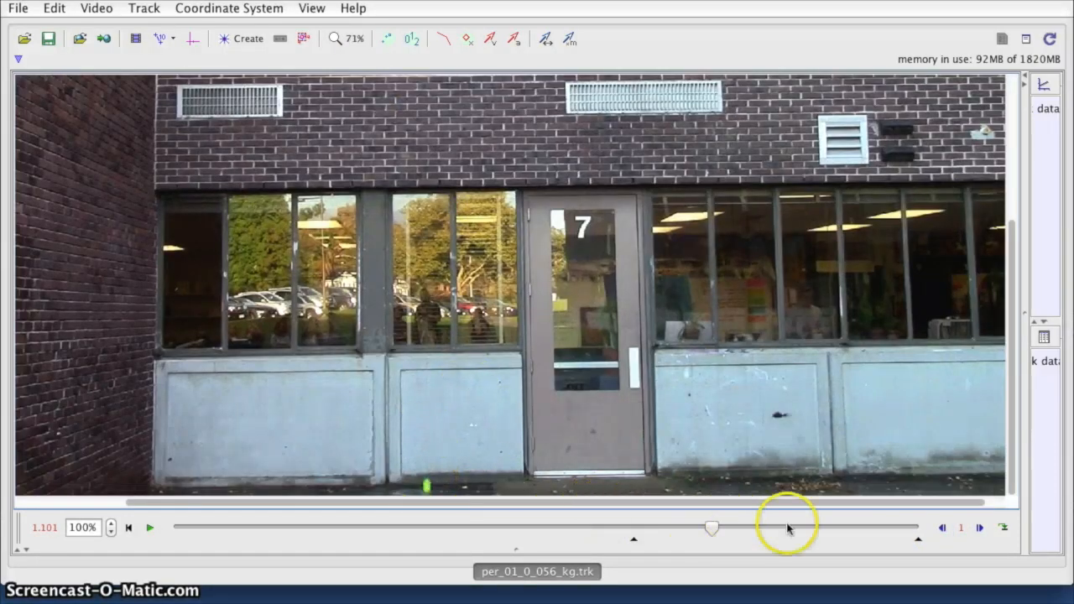
right_click(920, 544)
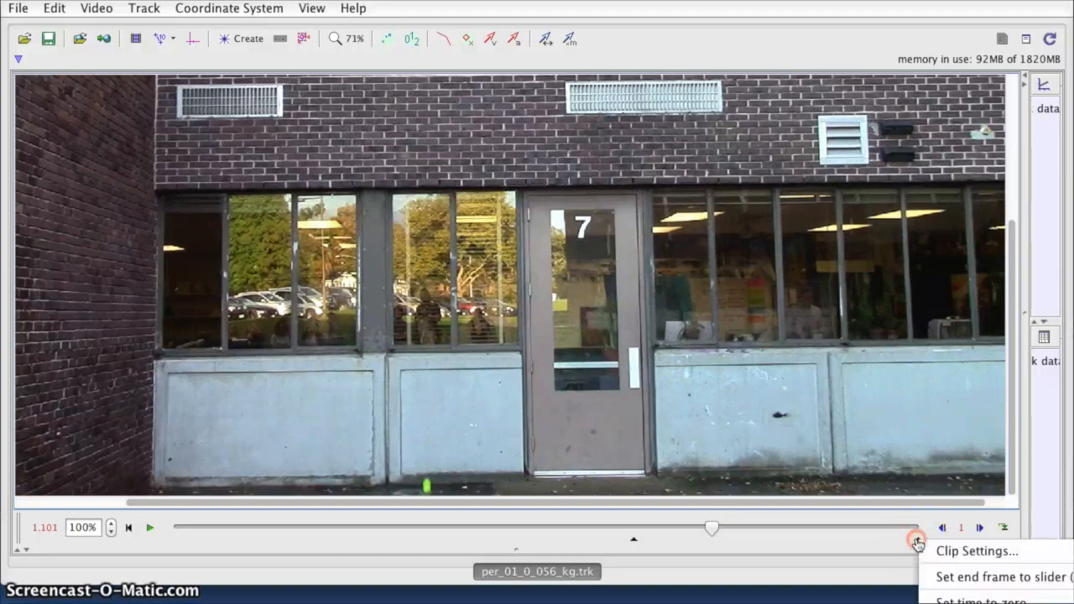
click(955, 577)
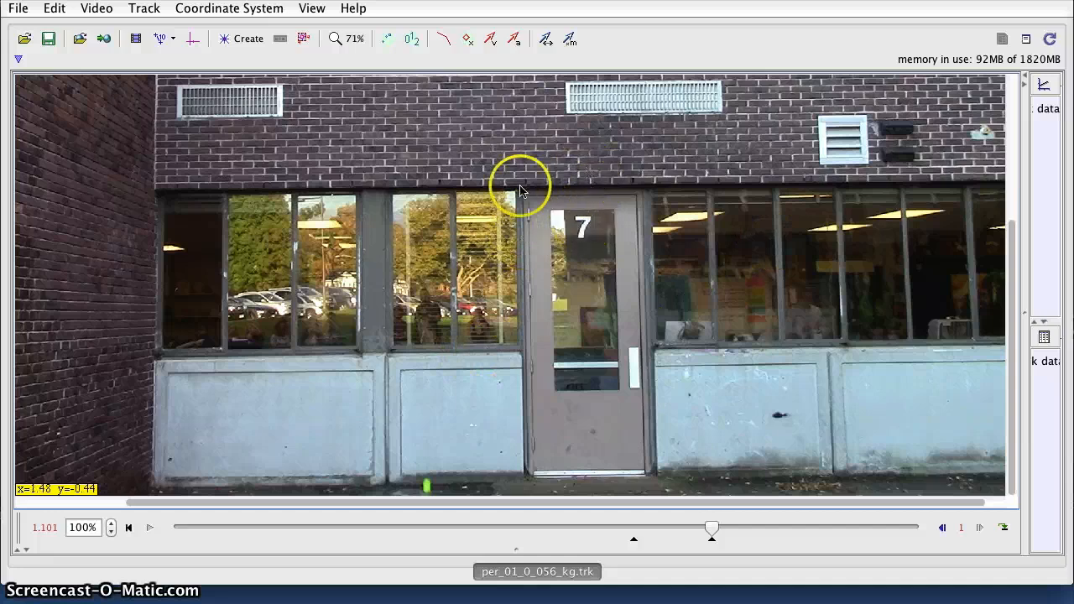
Add a new calibration stick and place it upright over the brick wall below the ball dropper's window.
drag(520, 143, 540, 322)
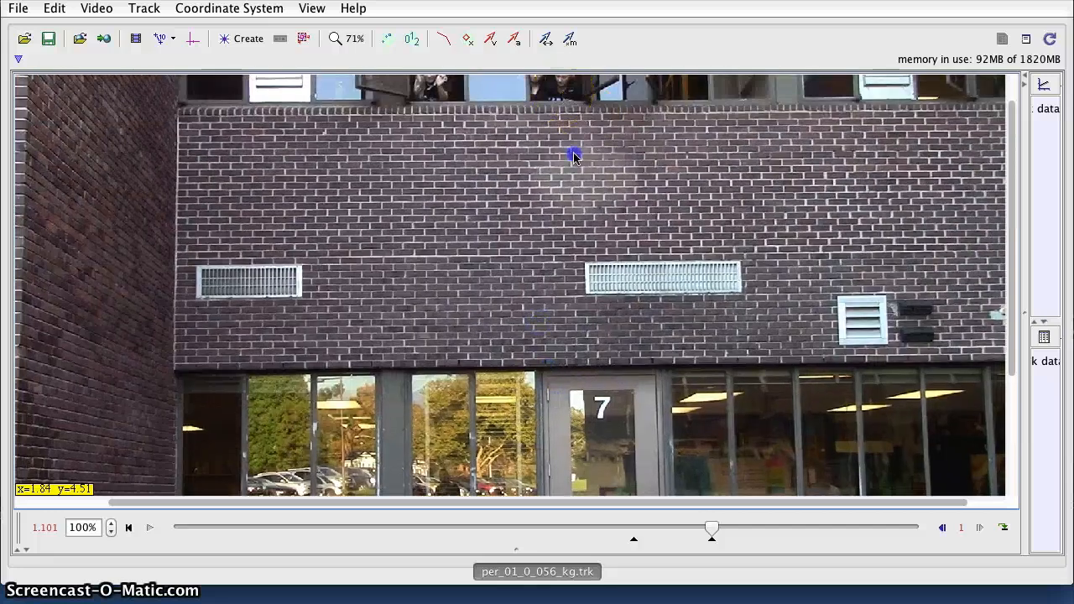
drag(574, 155, 487, 127)
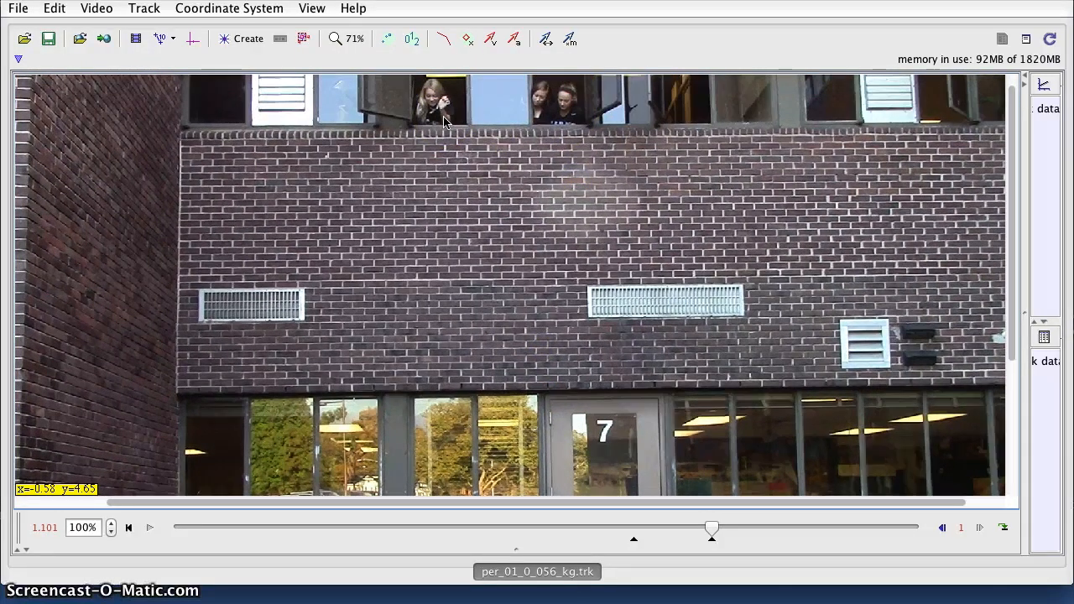
scroll(462, 204, down, 3)
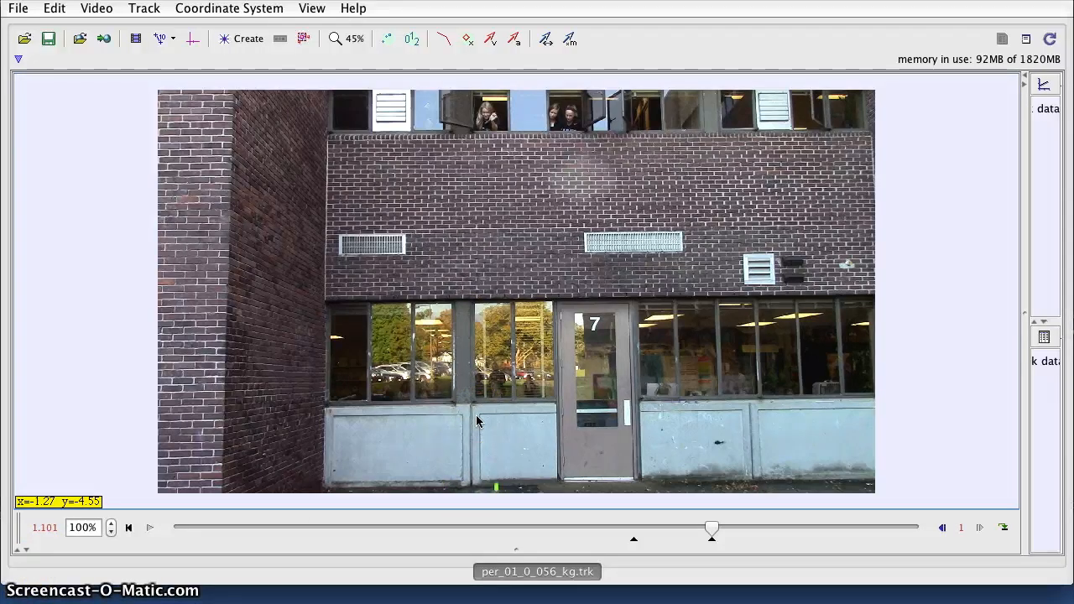
scroll(491, 423, down, 1)
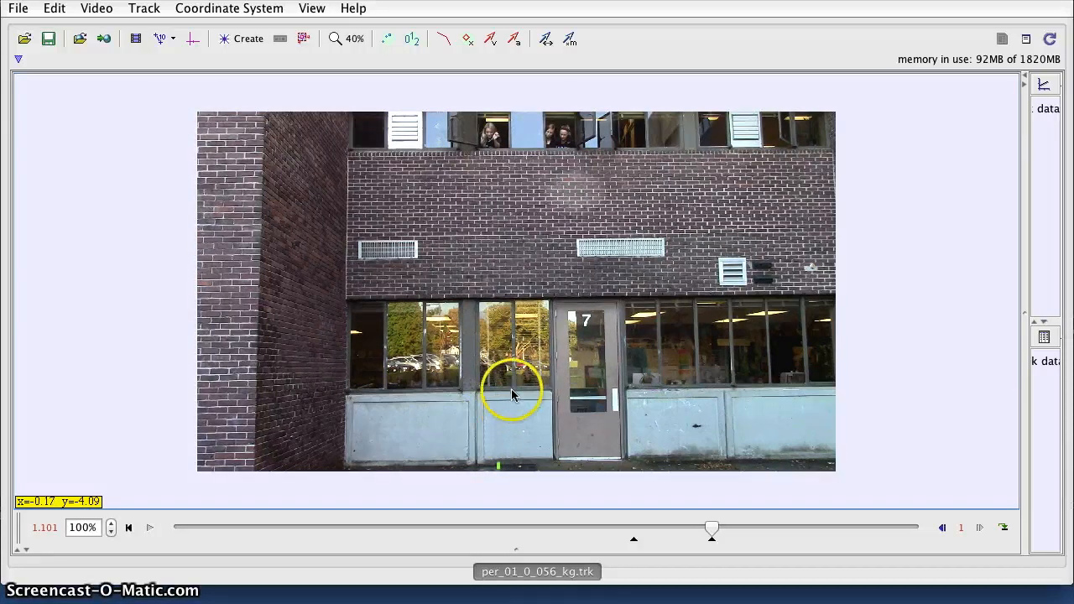
scroll(518, 406, up, 1)
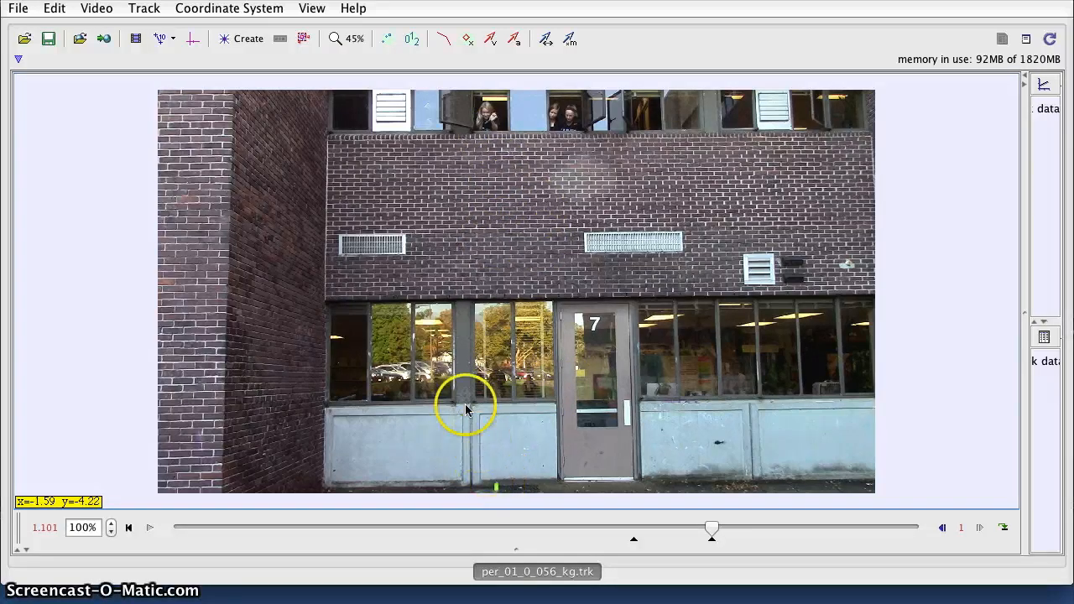
click(171, 44)
mouse_move(175, 57)
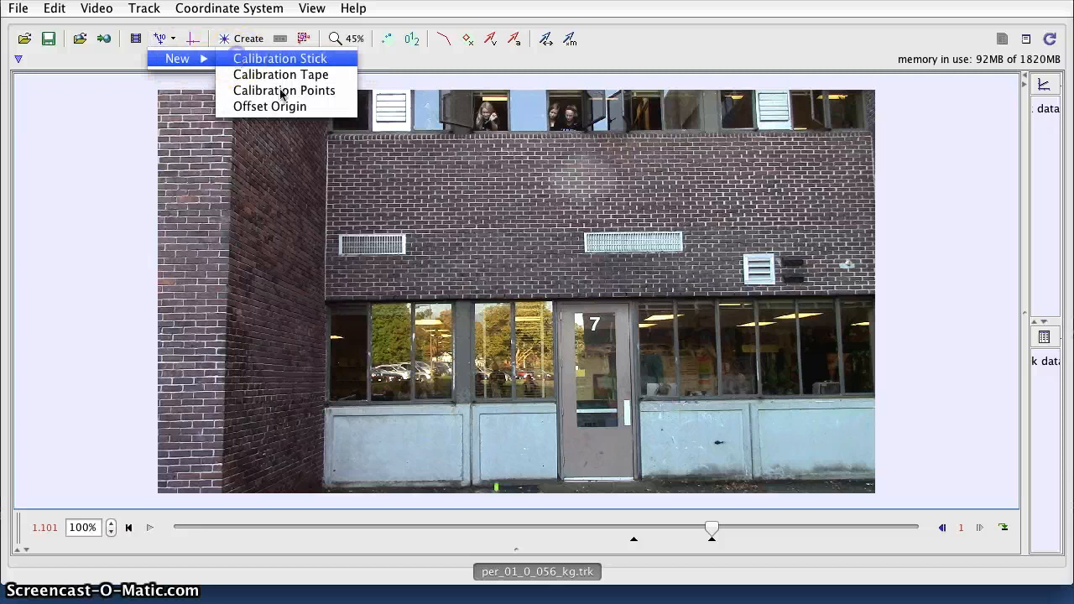
click(239, 59)
drag(537, 287, 502, 178)
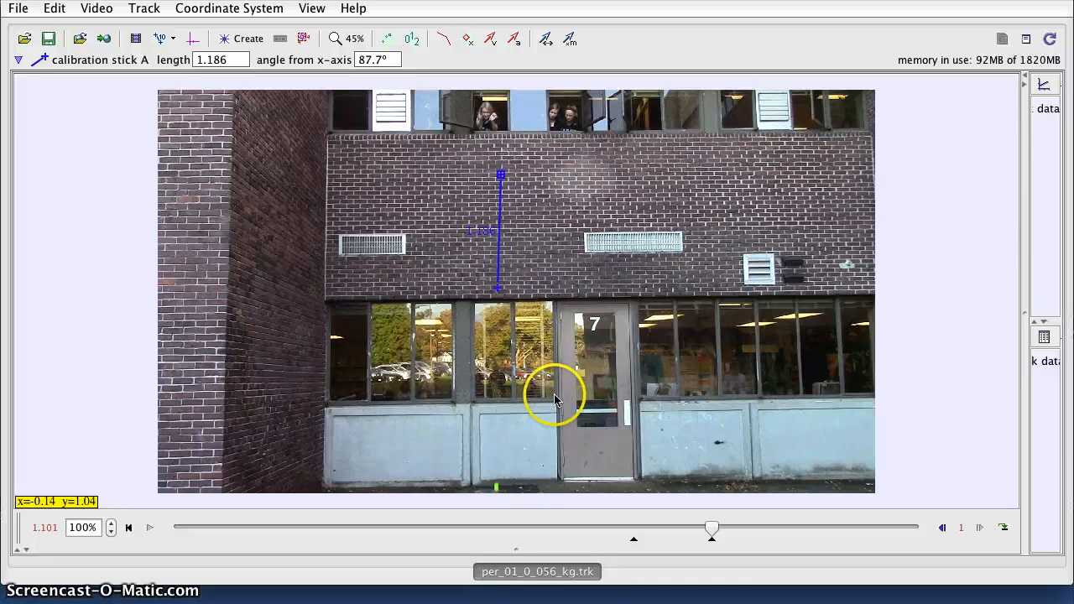
Lengthen the calibration stick at its lower end and place its upper end on the top edge of the brick wall below the dropper's window.
scroll(553, 374, up, 1)
drag(491, 280, 492, 305)
drag(504, 356, 508, 420)
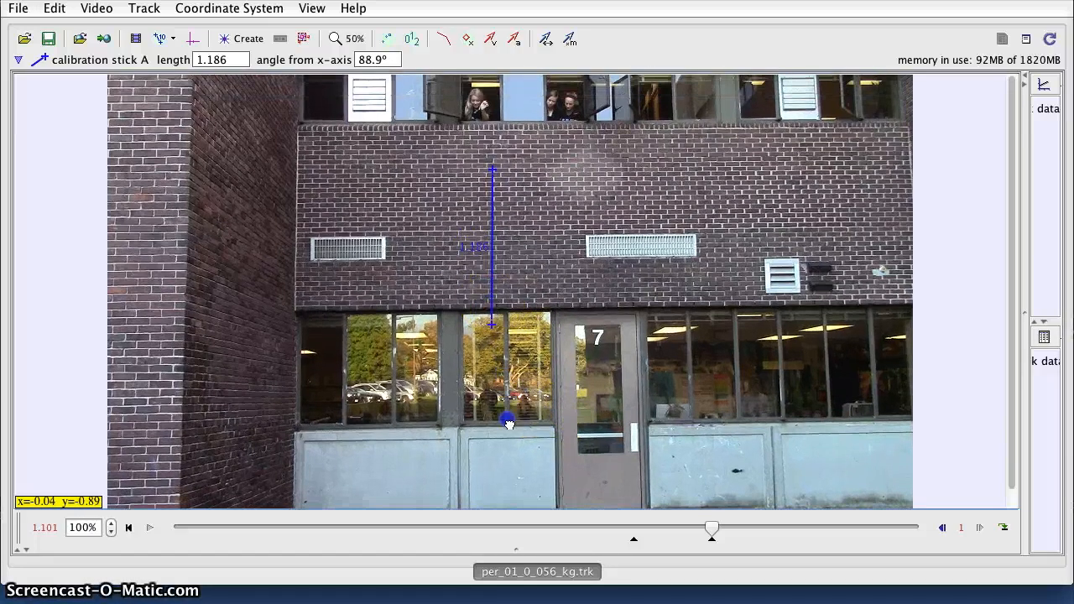
drag(491, 168, 487, 124)
click(494, 327)
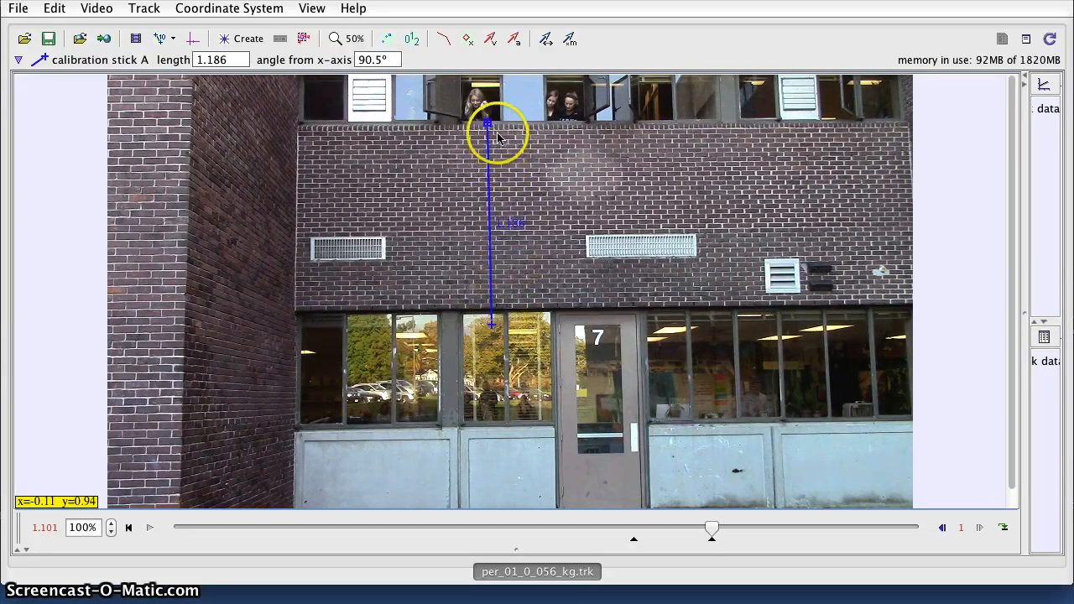
scroll(495, 135, up, 5)
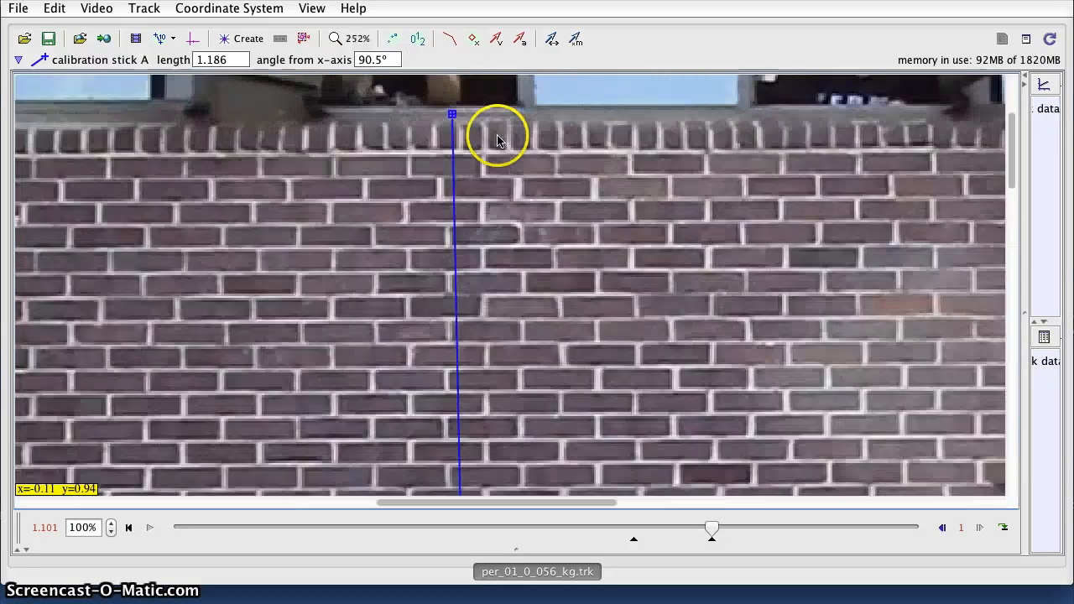
scroll(495, 138, up, 3)
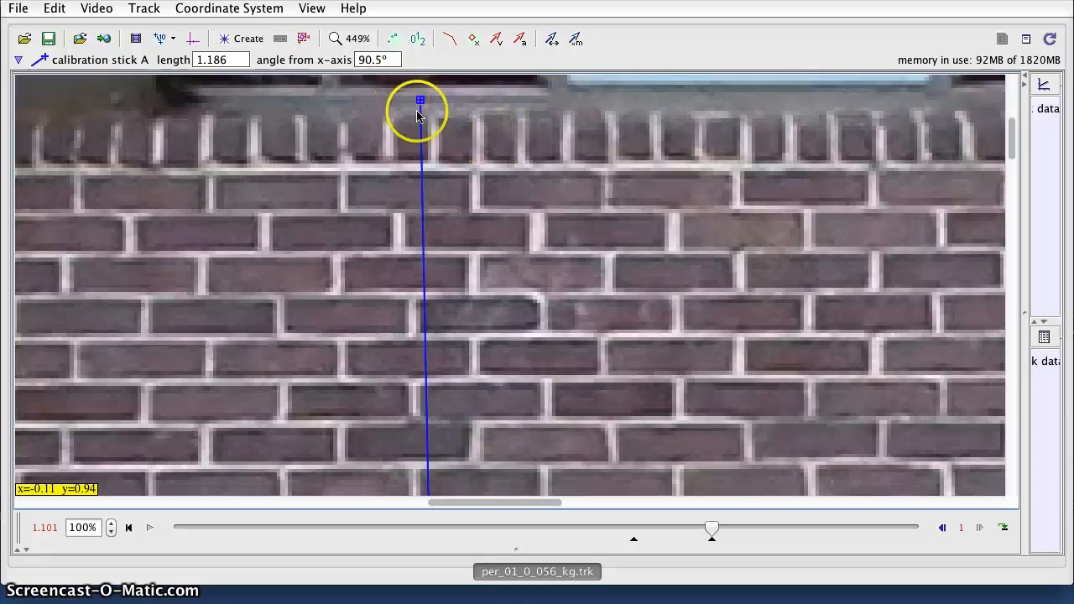
drag(421, 104, 428, 111)
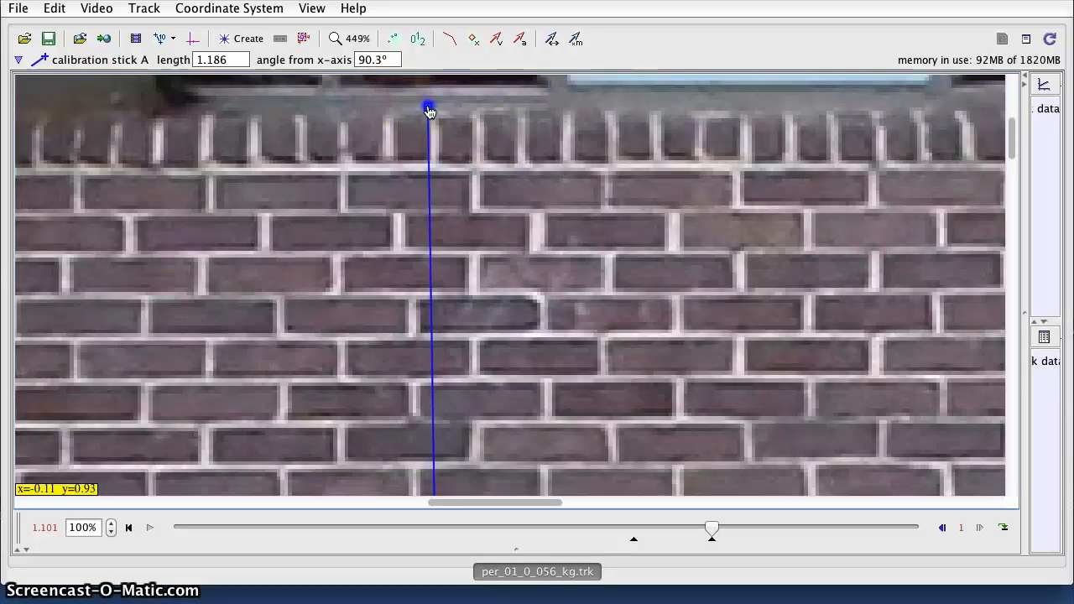
Extend the calibration stick's lower end down to the ground beside the landed ball.
scroll(492, 202, down, 10)
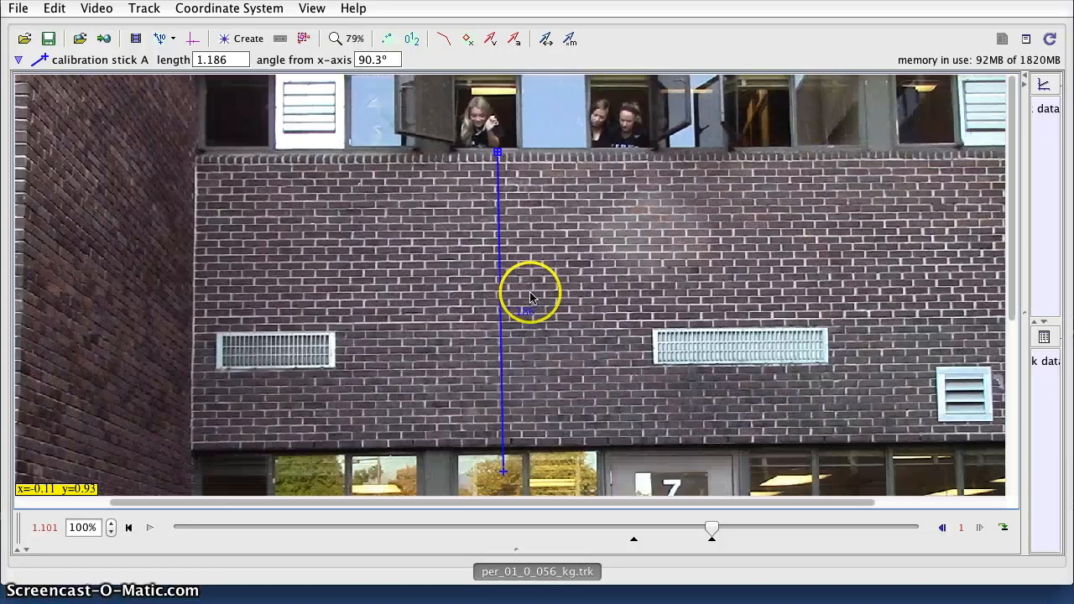
scroll(530, 292, down, 4)
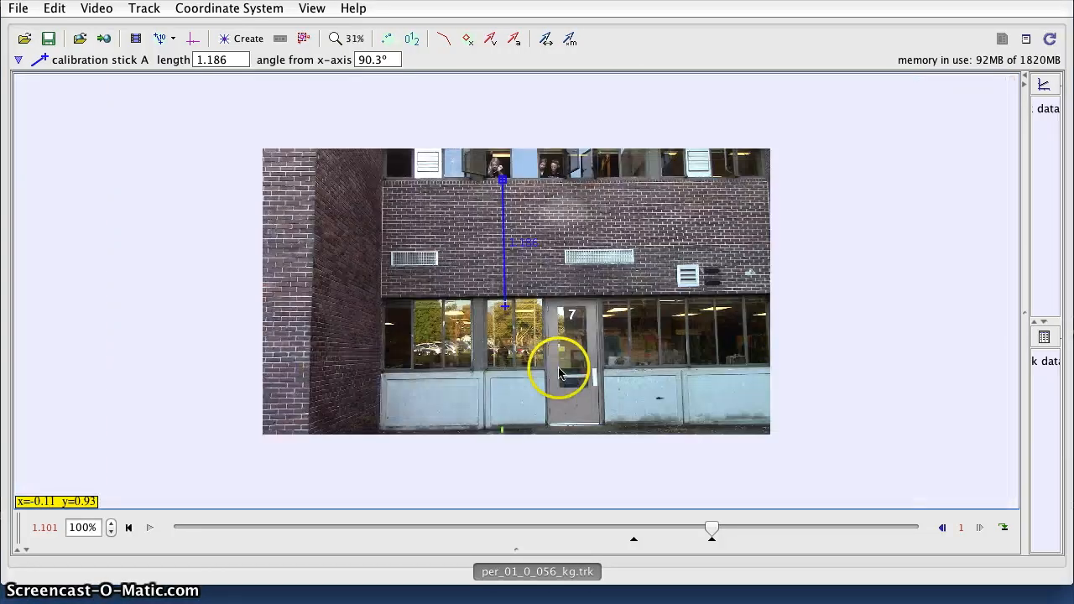
drag(501, 305, 534, 256)
scroll(507, 433, up, 3)
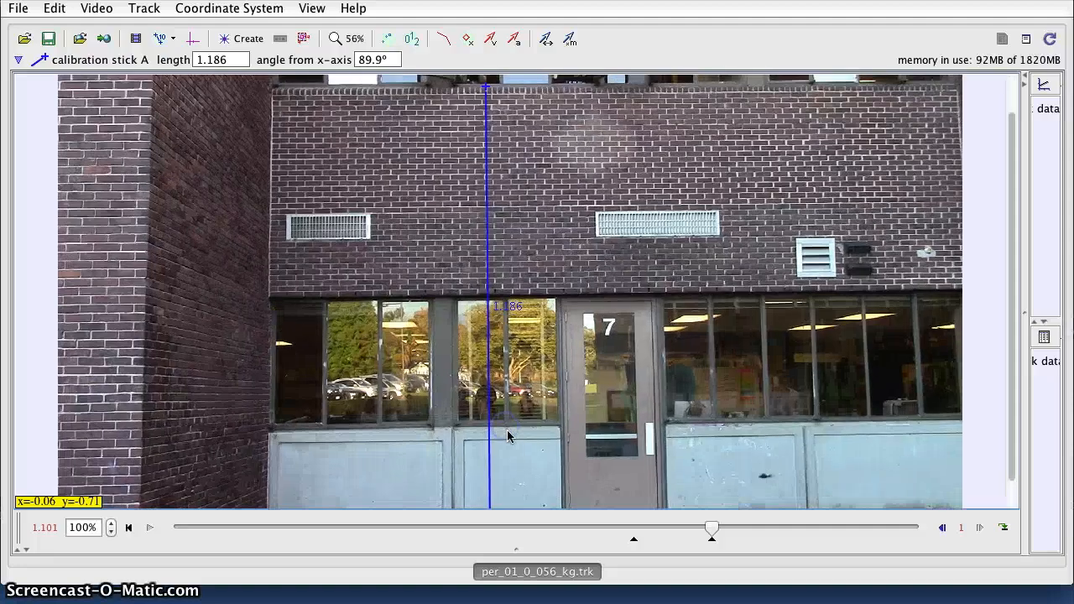
scroll(507, 436, up, 2)
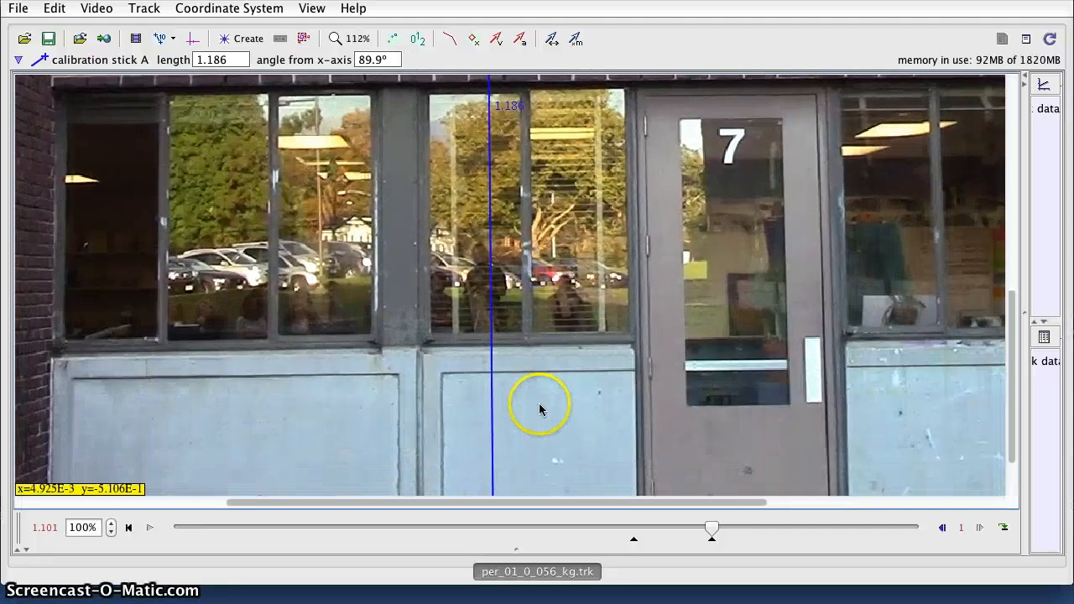
drag(540, 406, 542, 217)
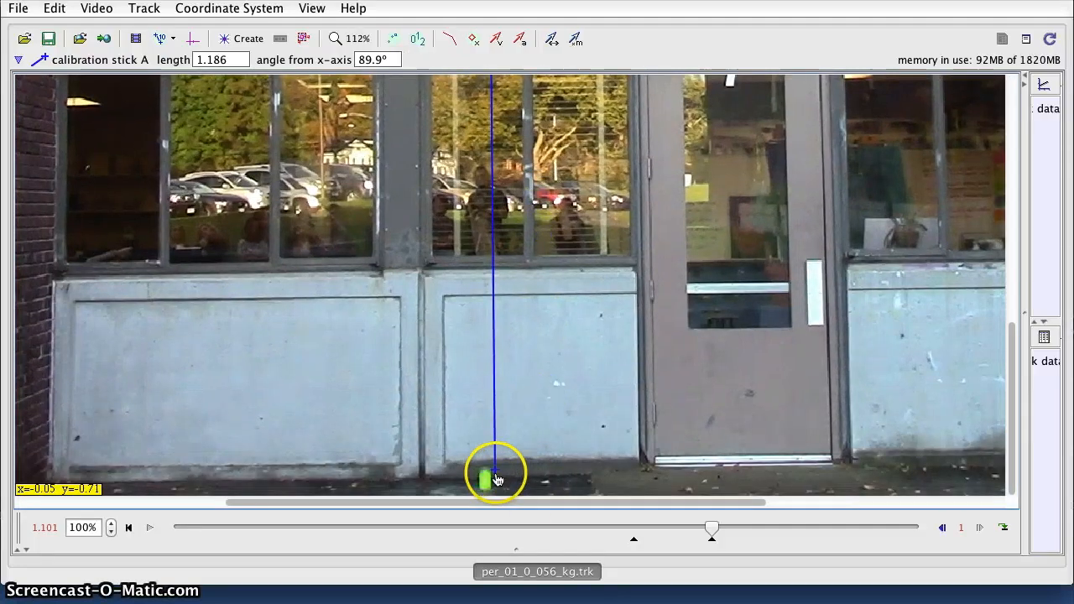
drag(496, 478, 502, 490)
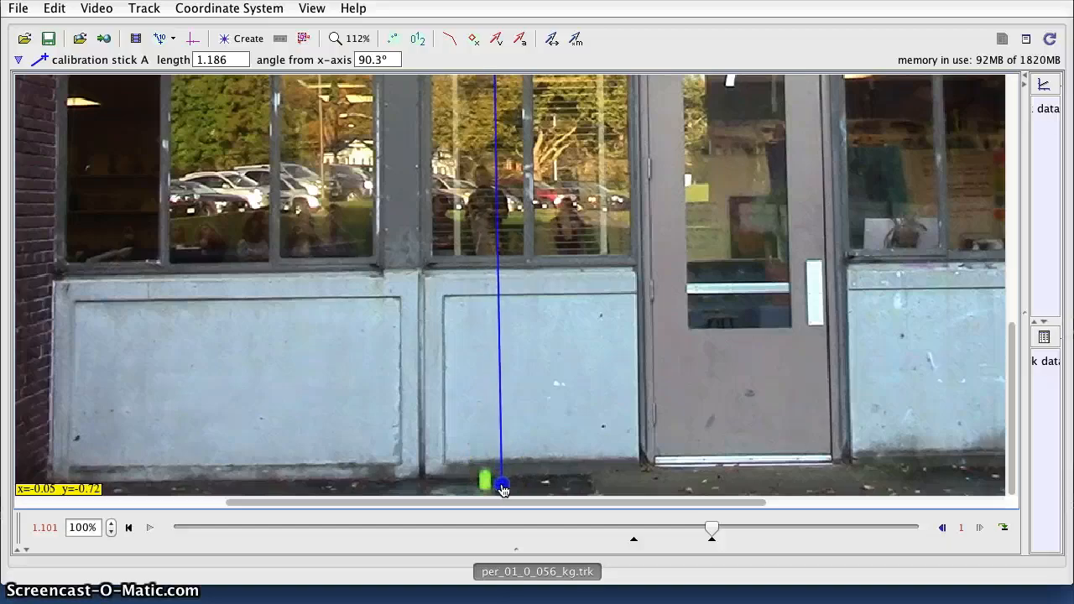
Shift the calibration stick's upper end sideways until its angle is about 89.9° and set its length to 5.400.
scroll(539, 377, up, 1)
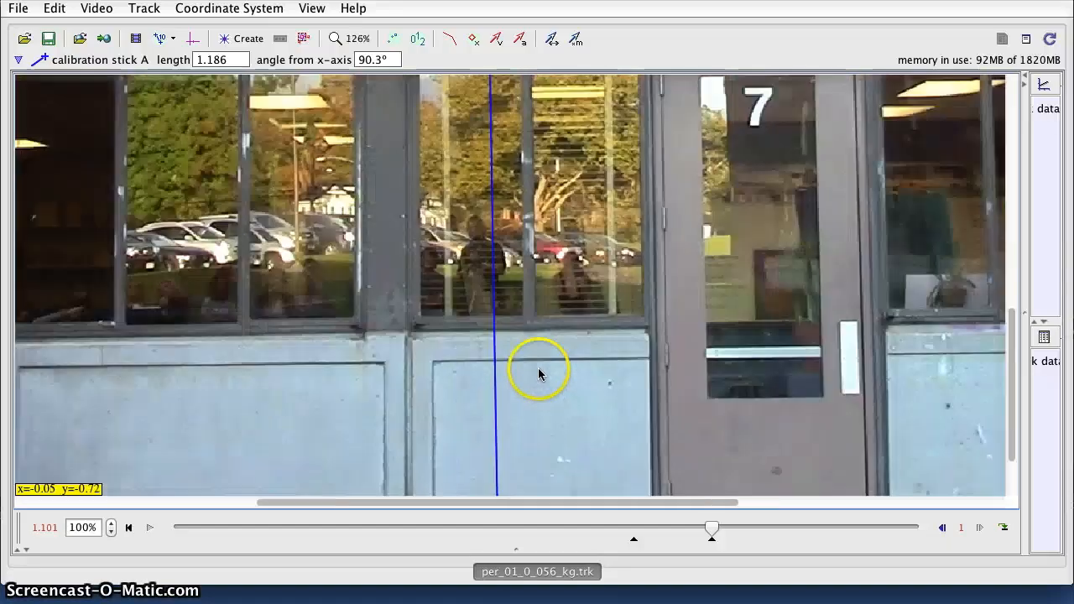
scroll(538, 368, down, 5)
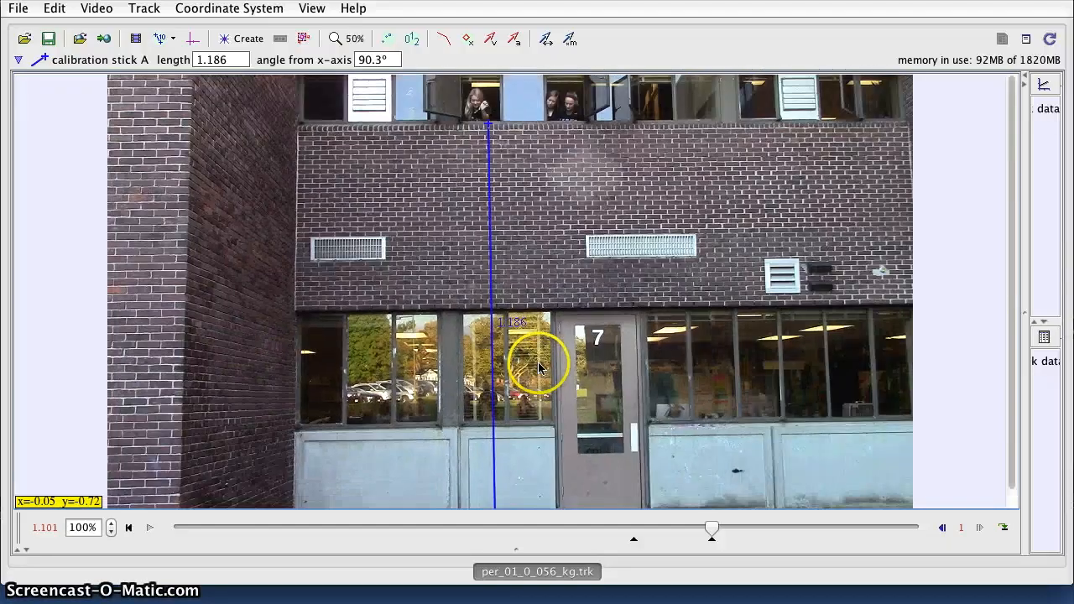
scroll(511, 232, up, 3)
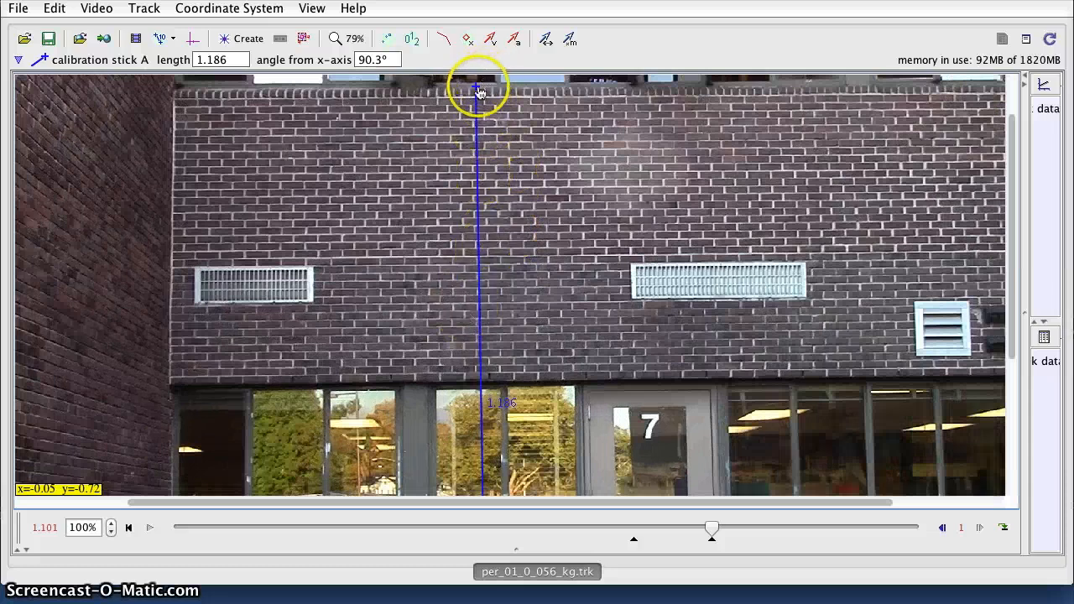
drag(479, 90, 483, 91)
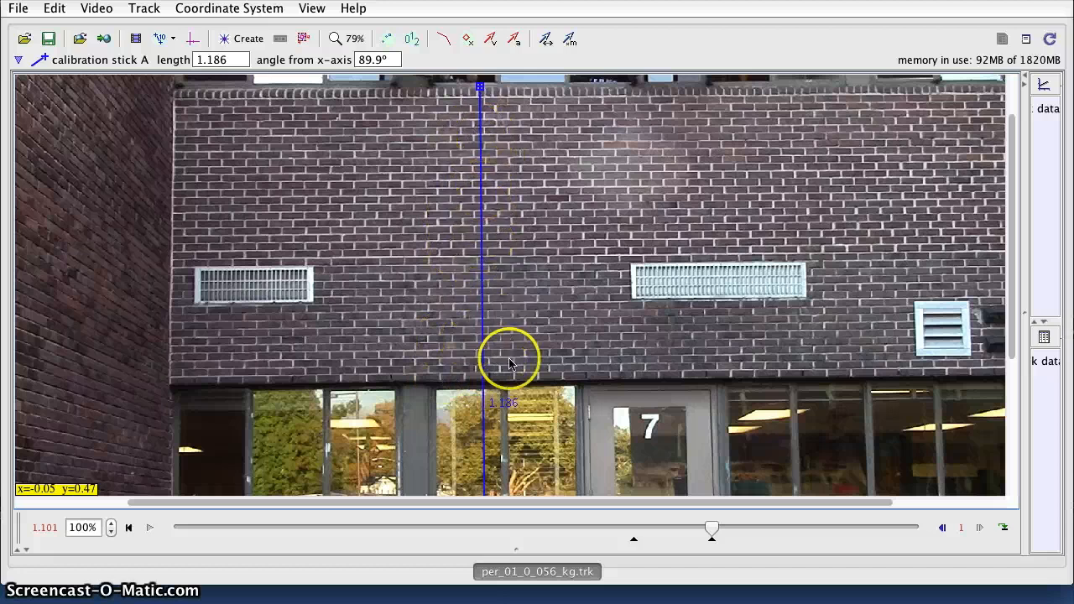
click(504, 403)
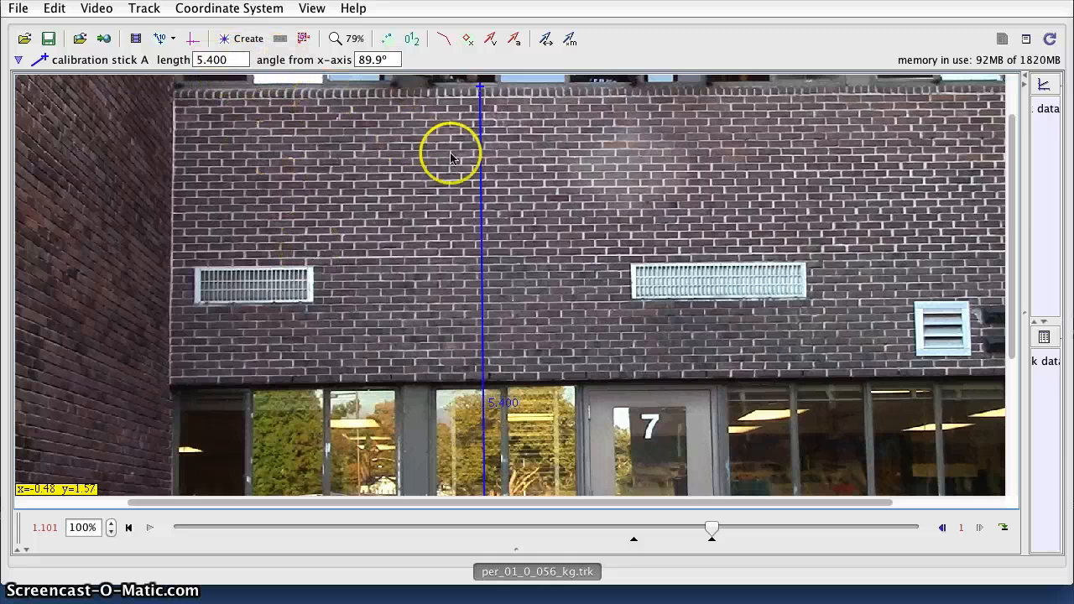
Hide the calibration stick and return to the clip's start frame at 0.000 s to examine the ball in the window.
scroll(517, 252, down, 2)
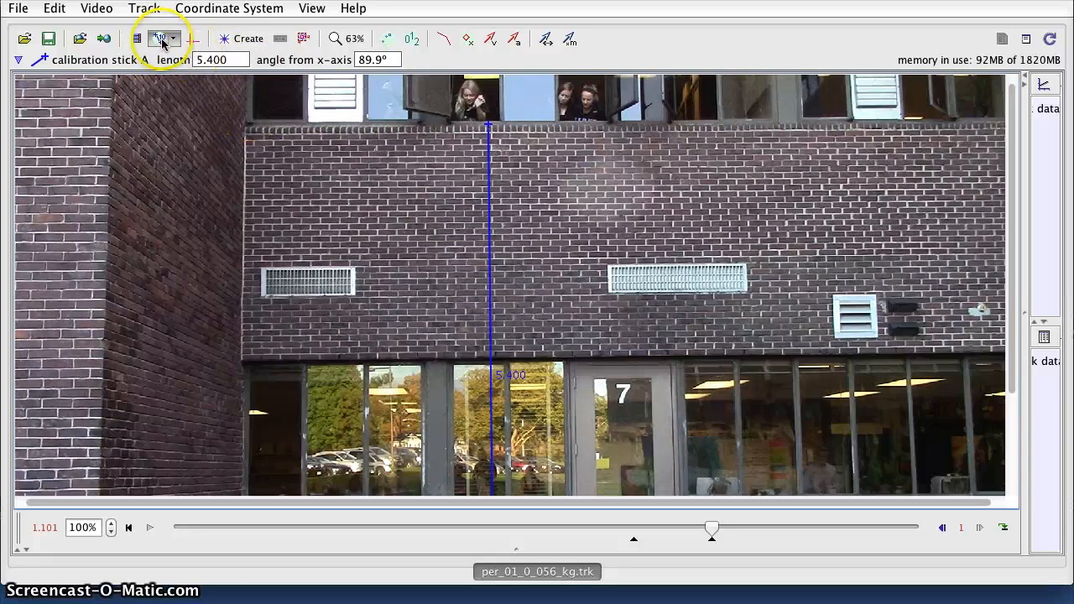
click(162, 39)
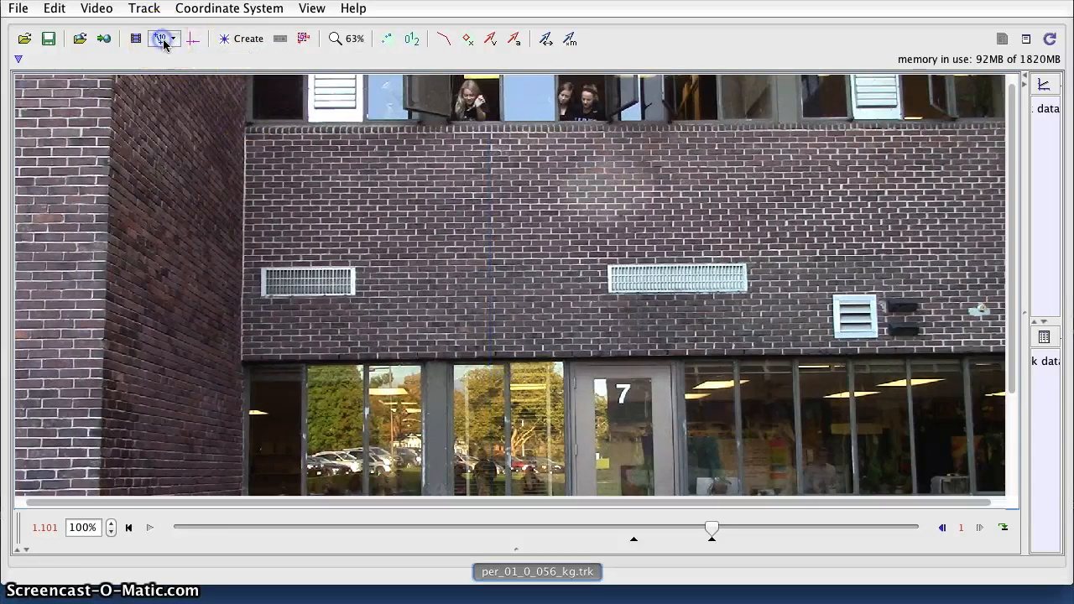
scroll(369, 191, down, 1)
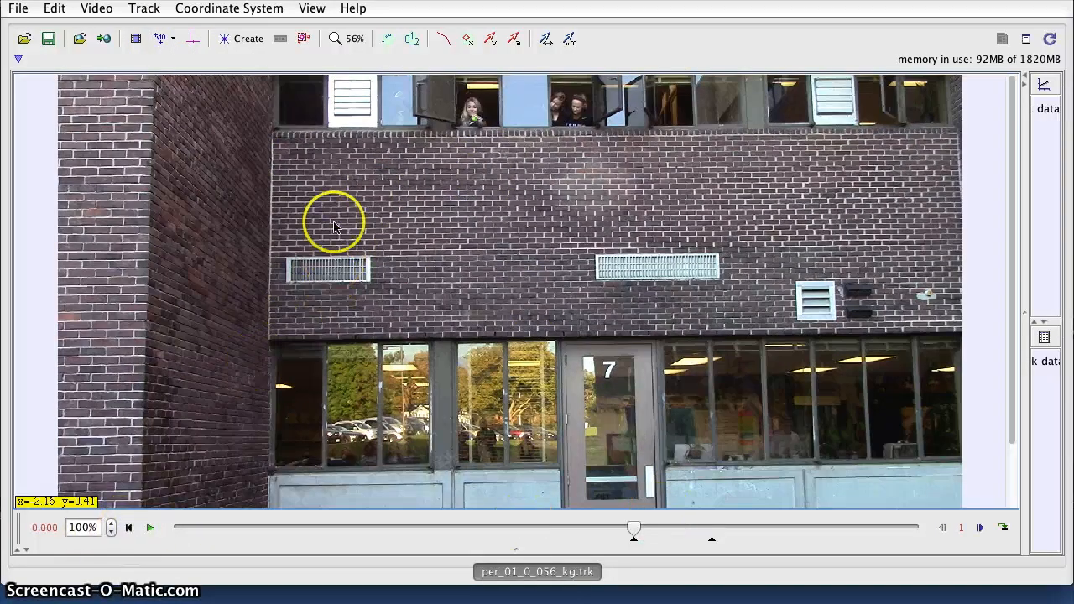
click(466, 210)
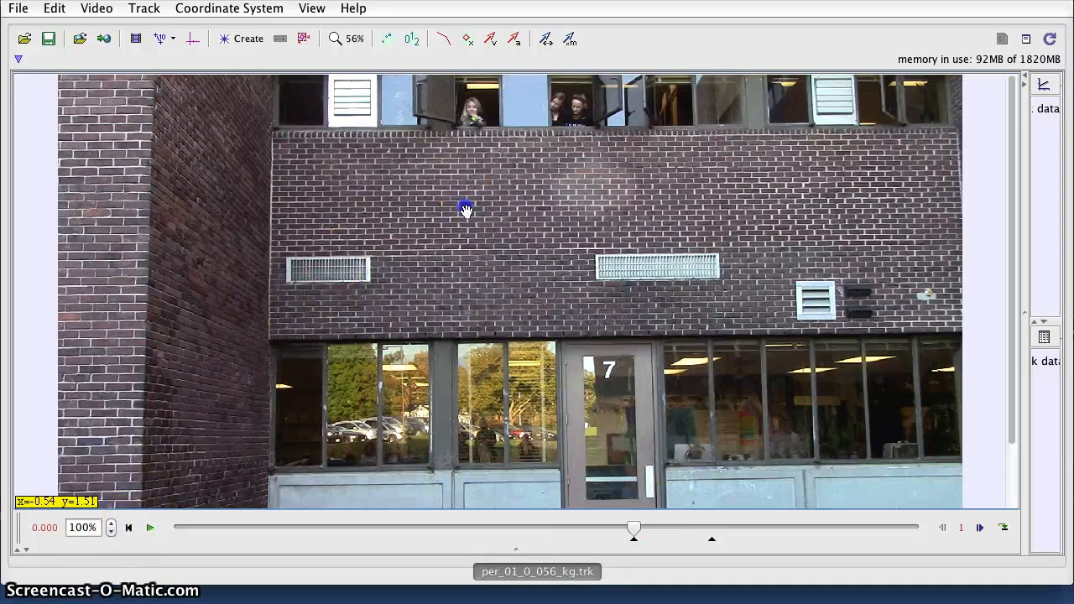
scroll(482, 126, up, 8)
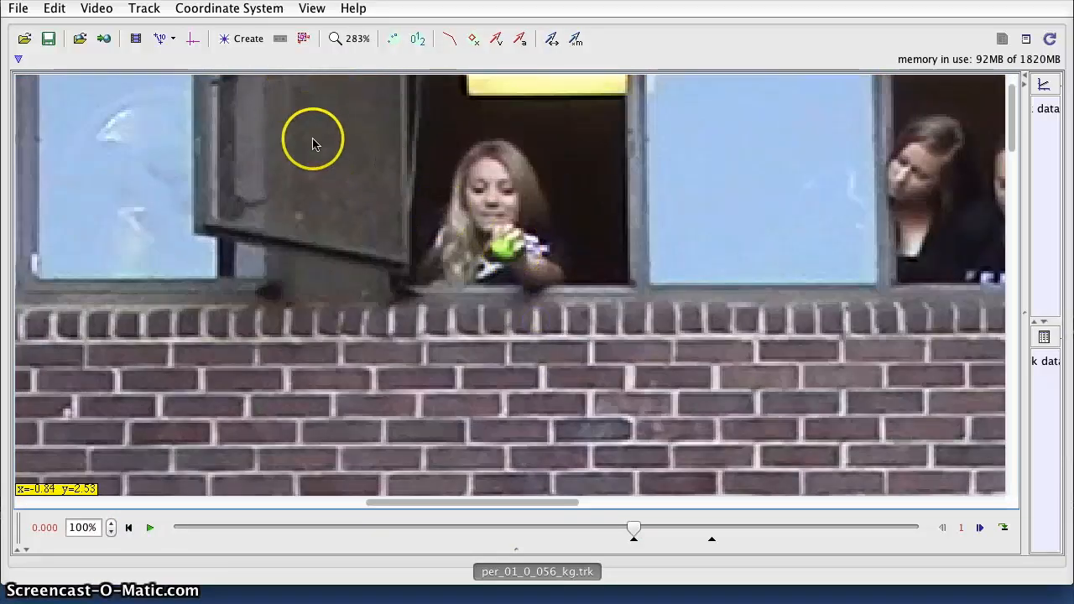
scroll(319, 216, down, 5)
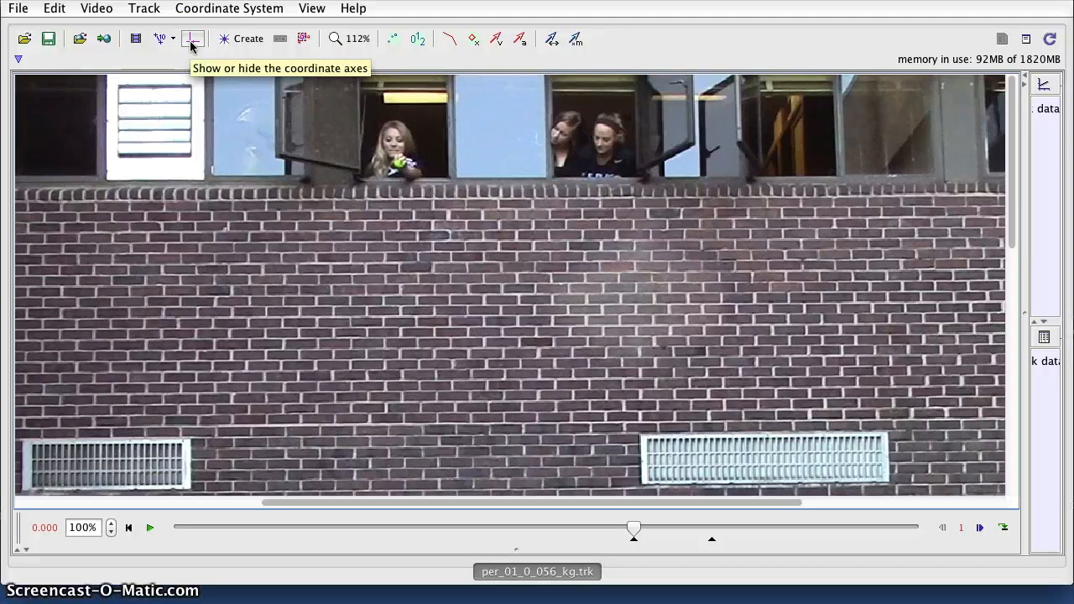
Show the coordinate axes and place their origin at the centre of the ball in the dropper's hand.
click(192, 46)
scroll(434, 362, down, 1)
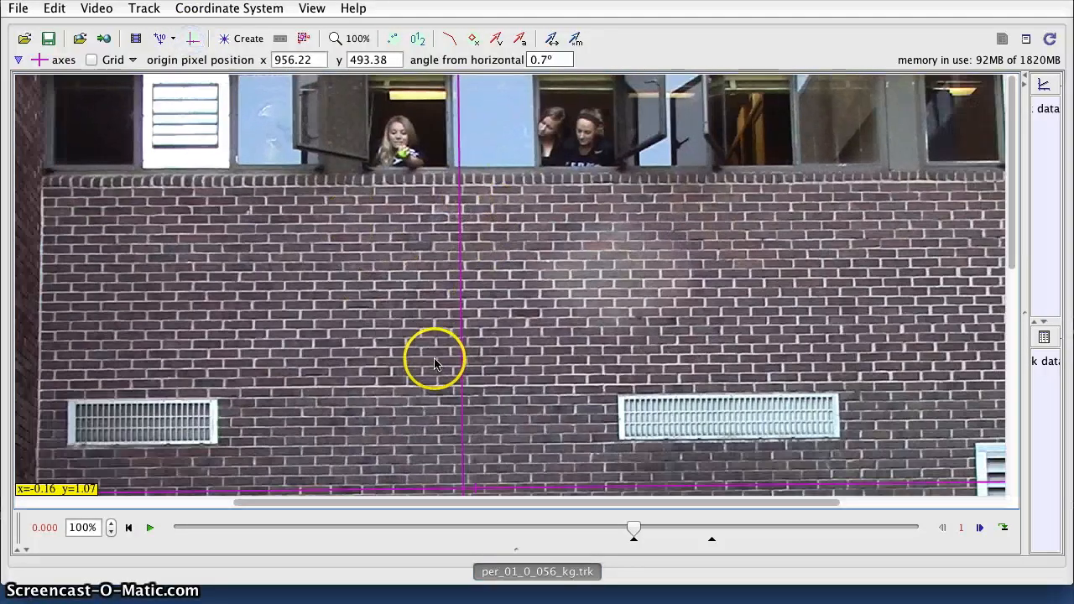
scroll(435, 362, down, 2)
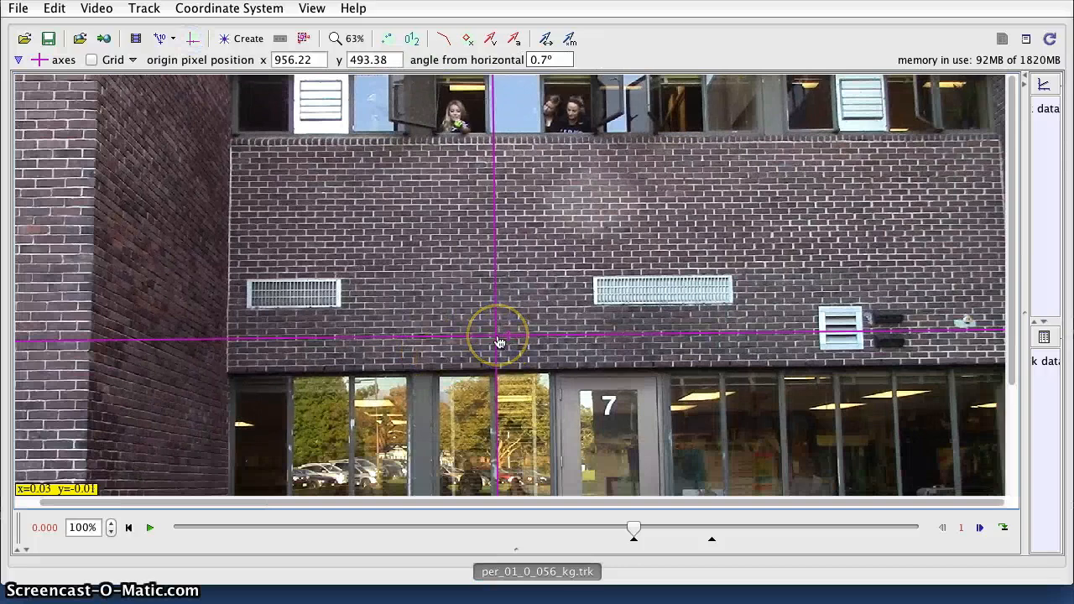
drag(500, 342, 460, 130)
scroll(461, 130, up, 8)
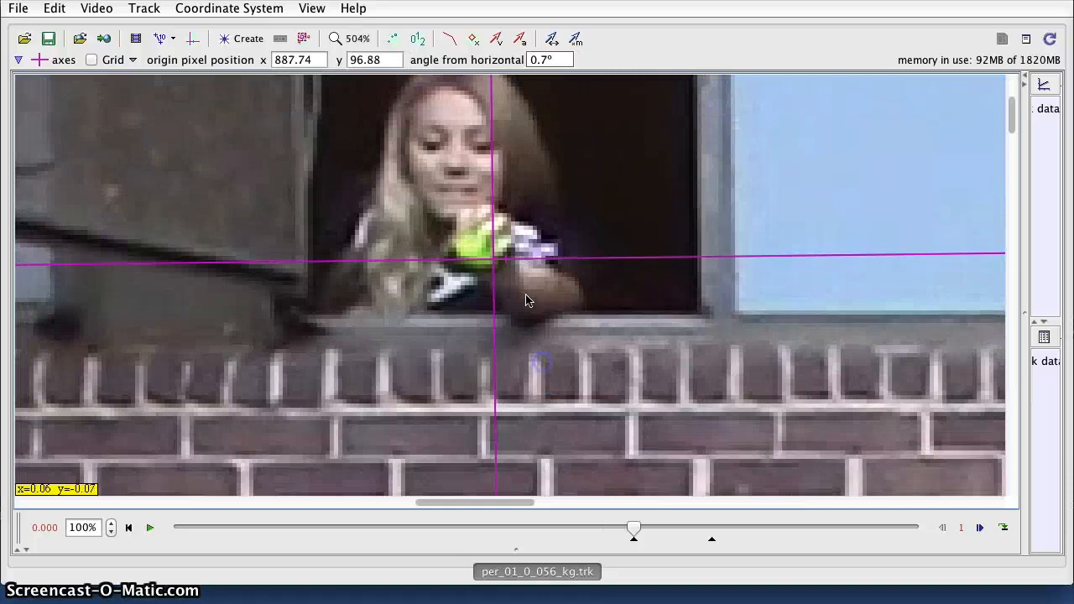
drag(495, 259, 479, 252)
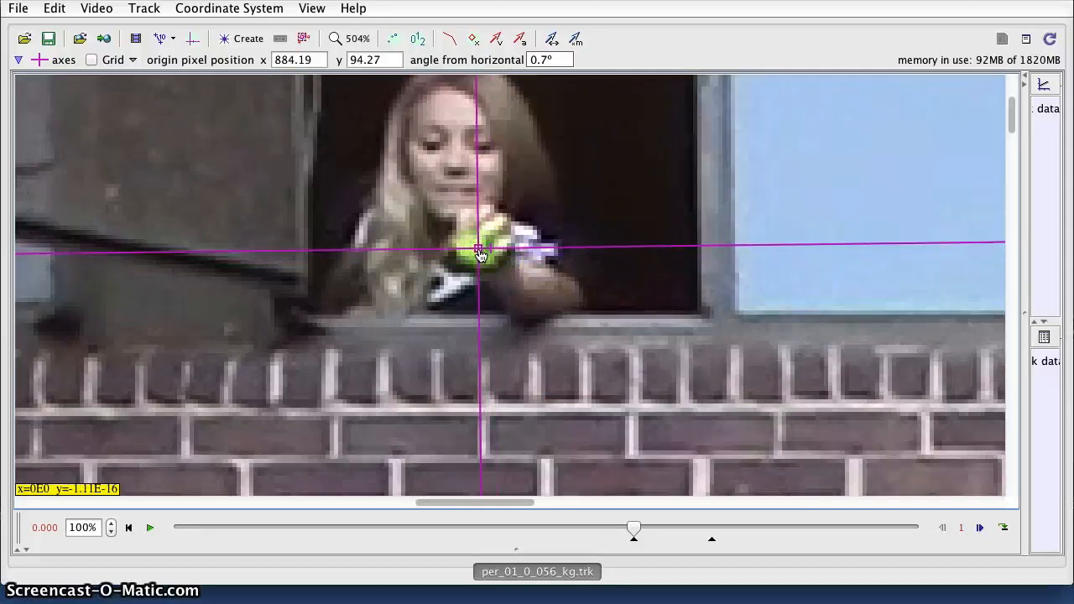
scroll(511, 314, down, 6)
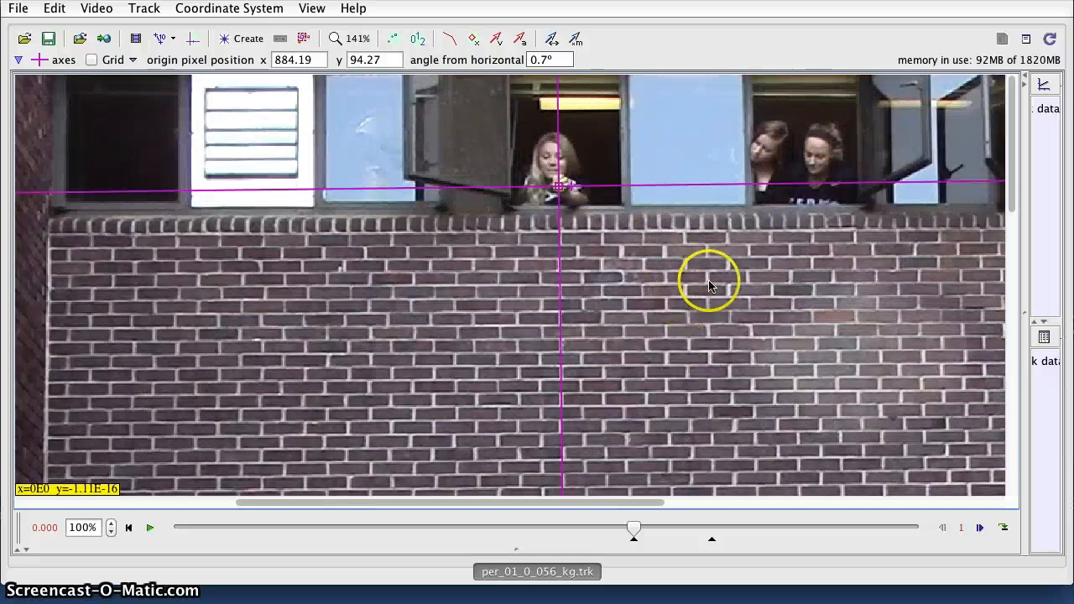
scroll(772, 256, down, 2)
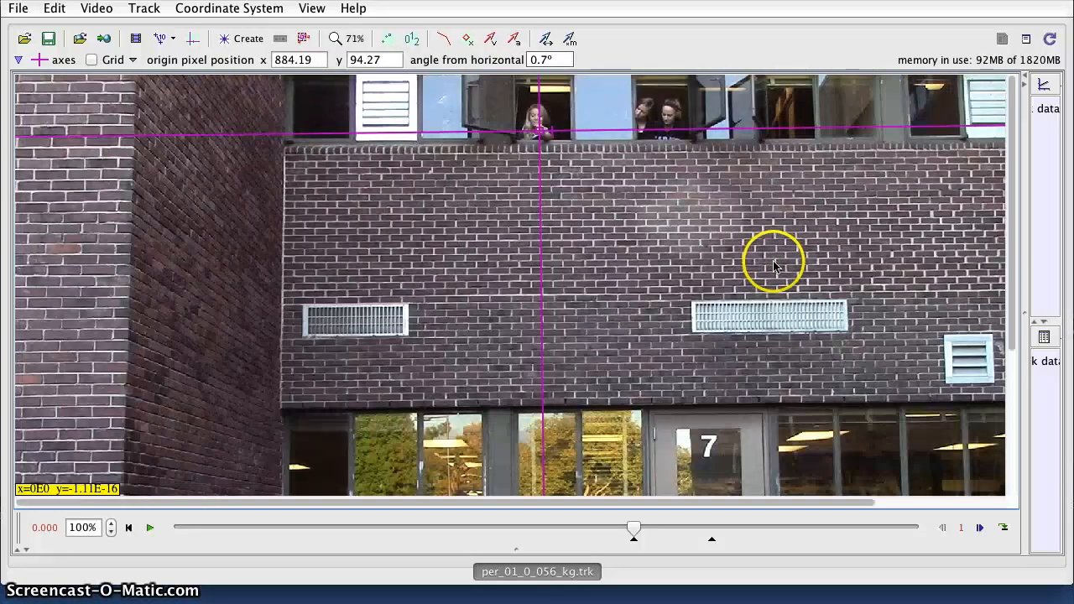
Rotate the coordinate axes to about 0.5° from horizontal, check their alignment along the ball's fall path, and hide them.
mouse_move(864, 147)
mouse_down()
mouse_move(862, 168)
mouse_move(870, 123)
mouse_move(871, 145)
mouse_move(871, 132)
mouse_up()
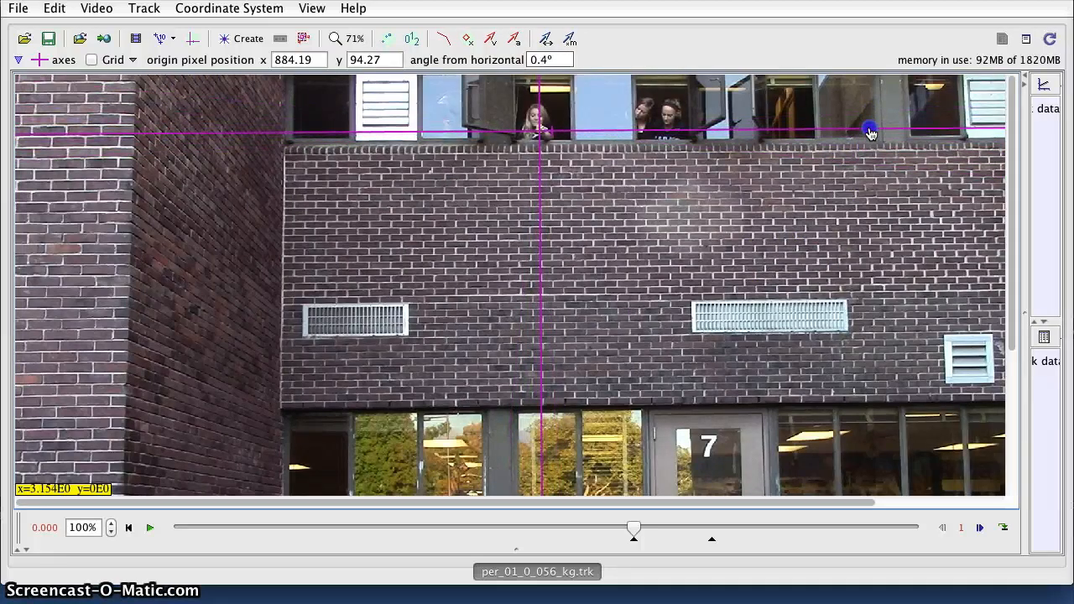
drag(871, 134, 869, 133)
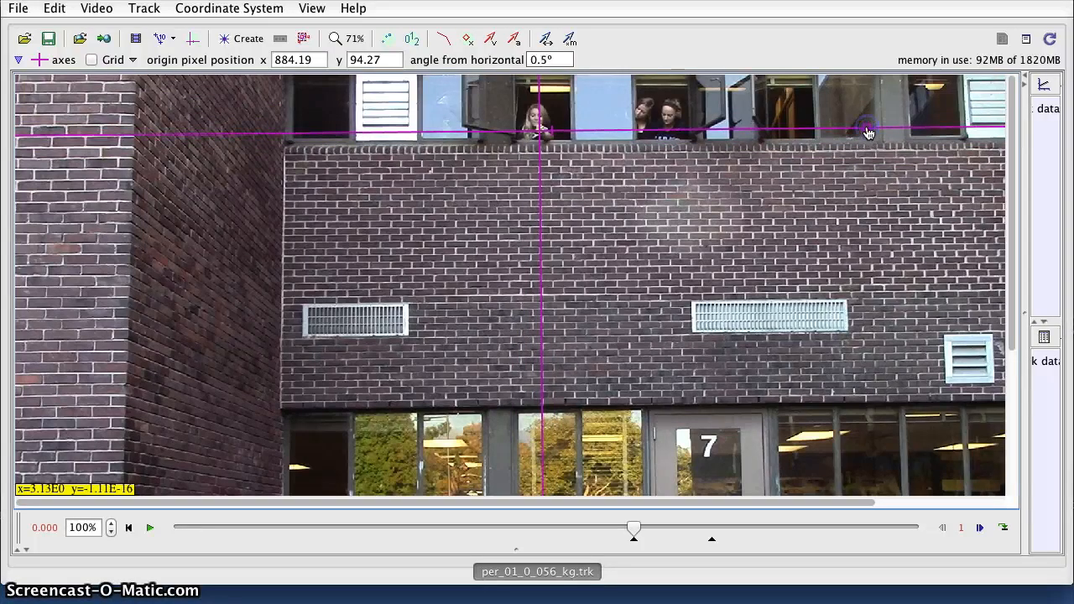
scroll(574, 345, down, 1)
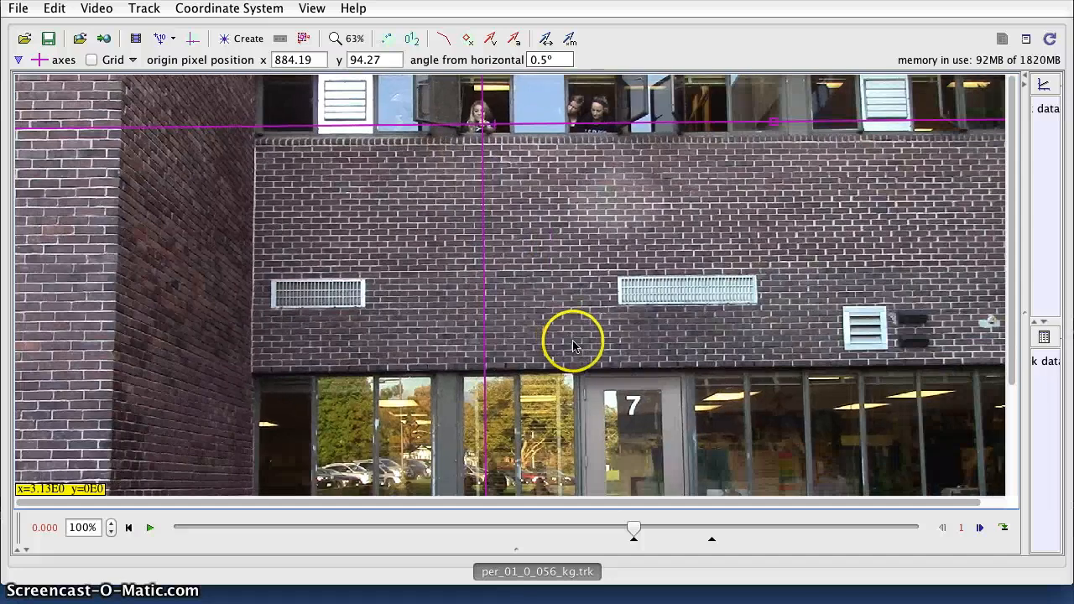
scroll(573, 344, down, 1)
drag(512, 352, 511, 275)
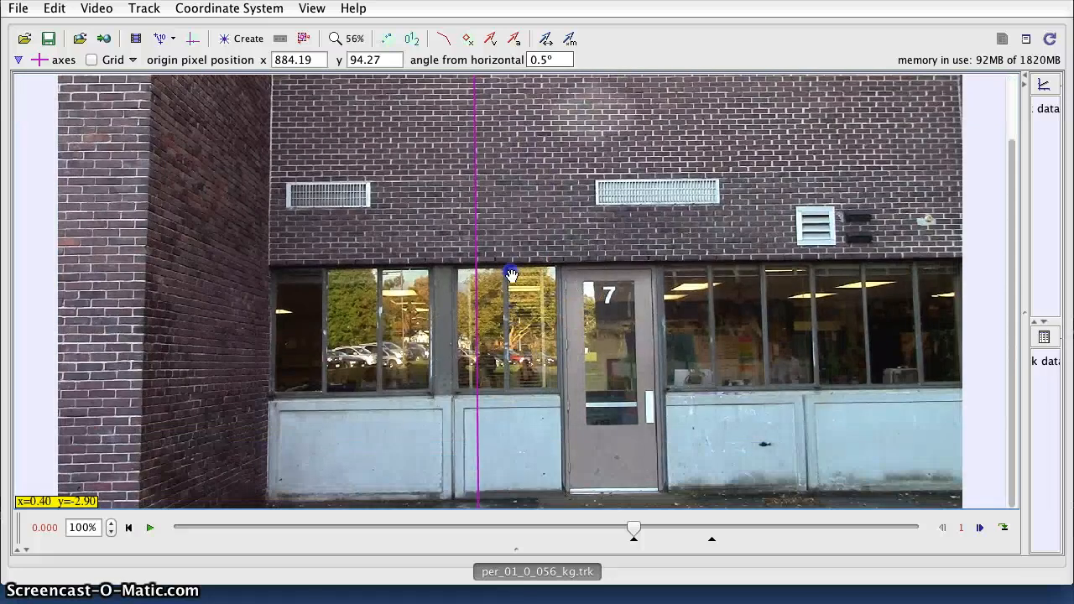
drag(520, 320, 535, 391)
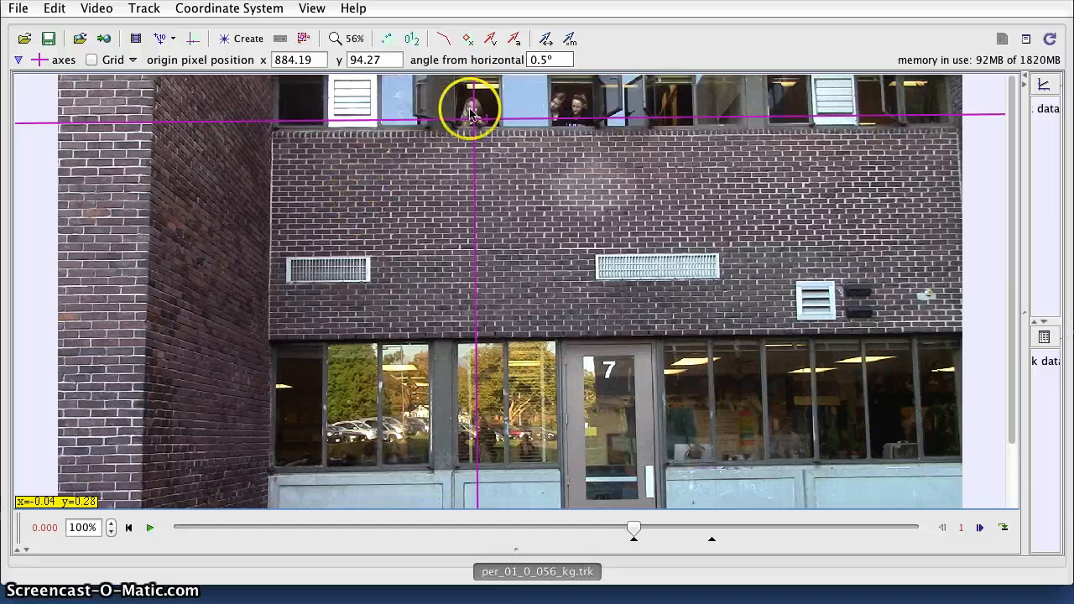
click(193, 39)
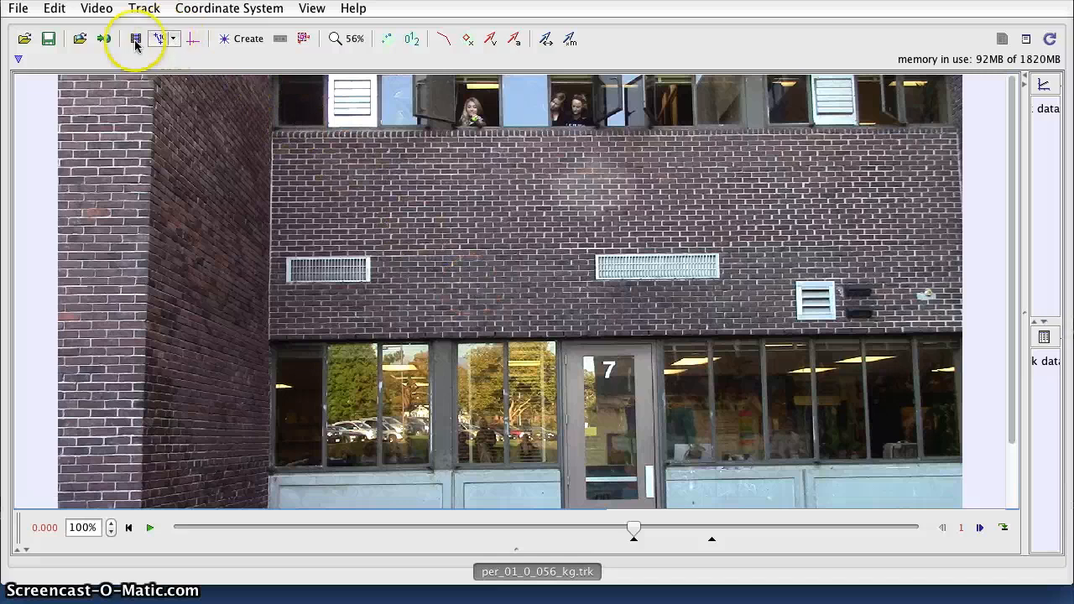
Create a new point mass track for the ball.
click(144, 8)
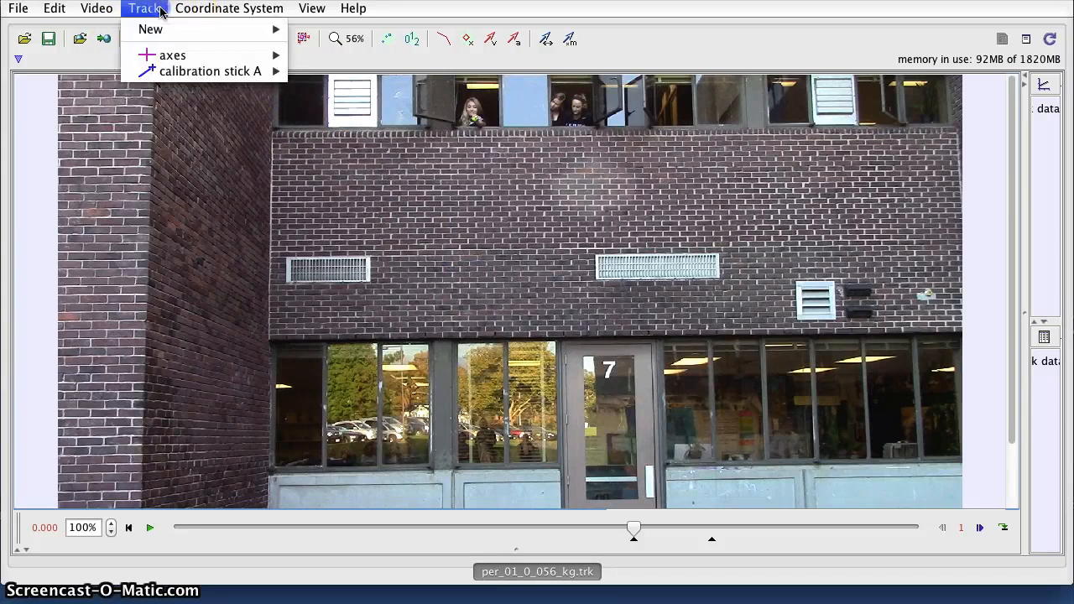
mouse_move(158, 38)
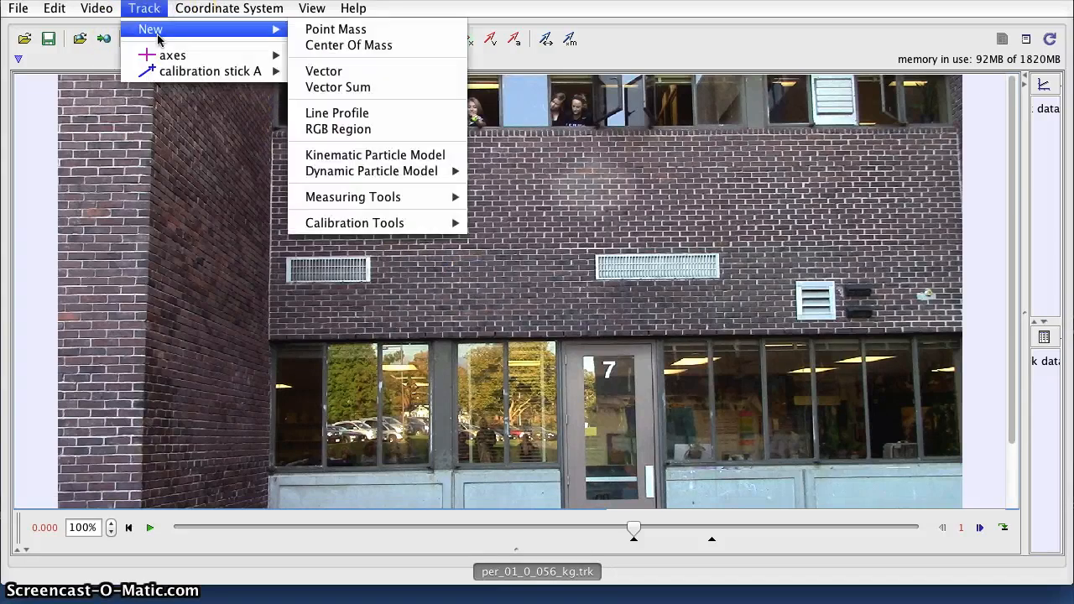
click(430, 29)
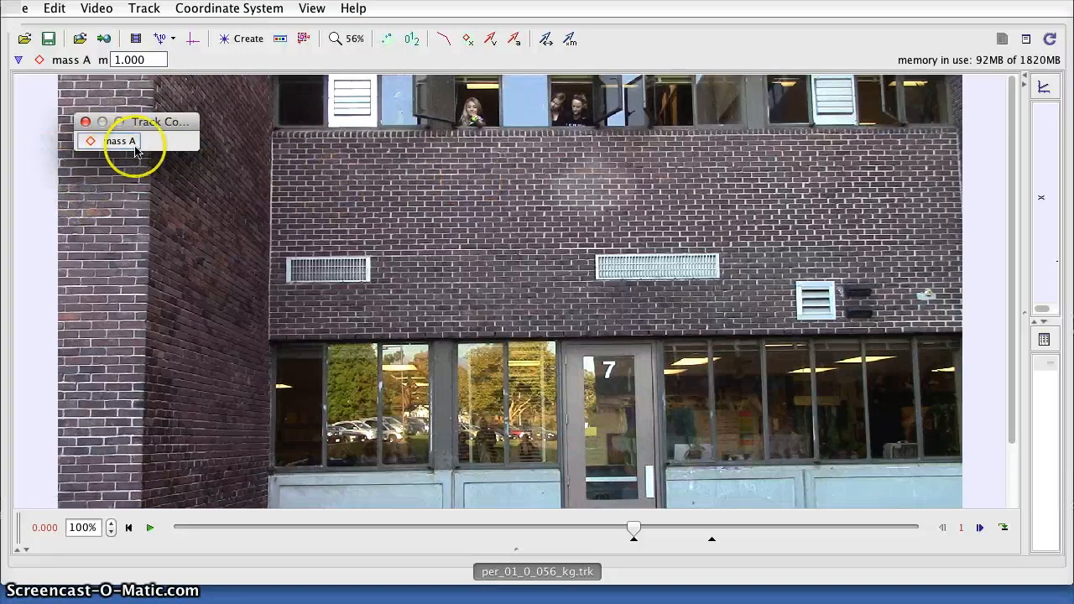
click(494, 265)
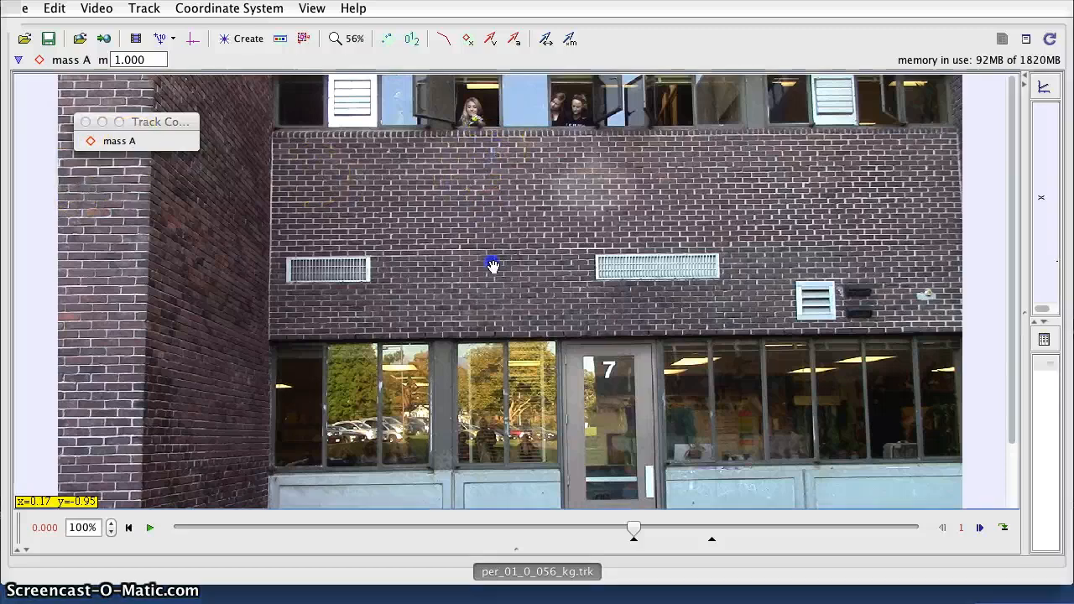
Select mass A and mark the ball's centre in each frame from 0.000 s to 0.133 s.
scroll(491, 155, up, 5)
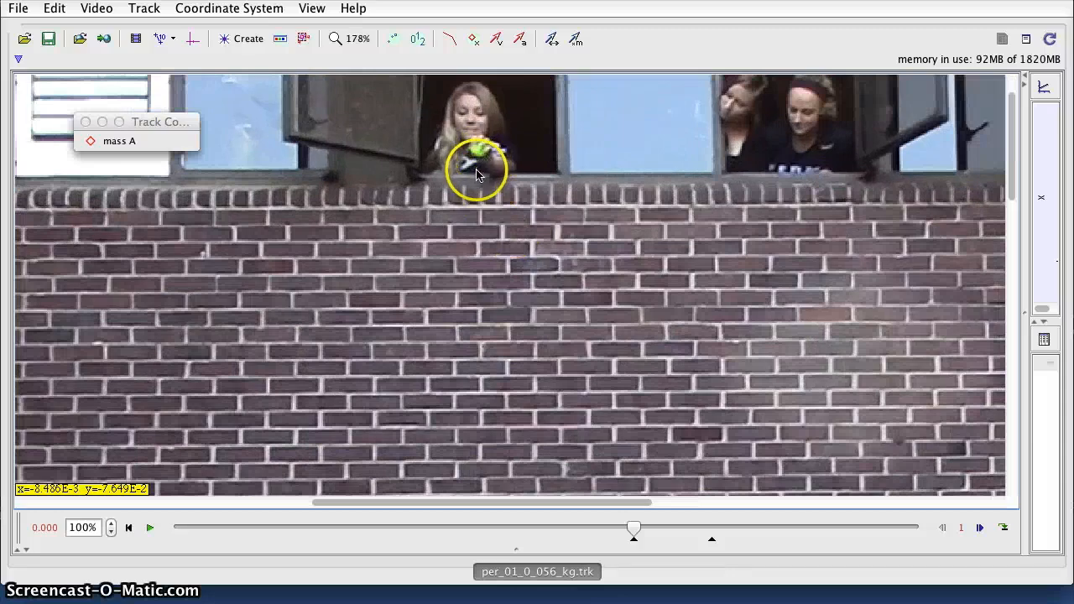
scroll(490, 185, up, 1)
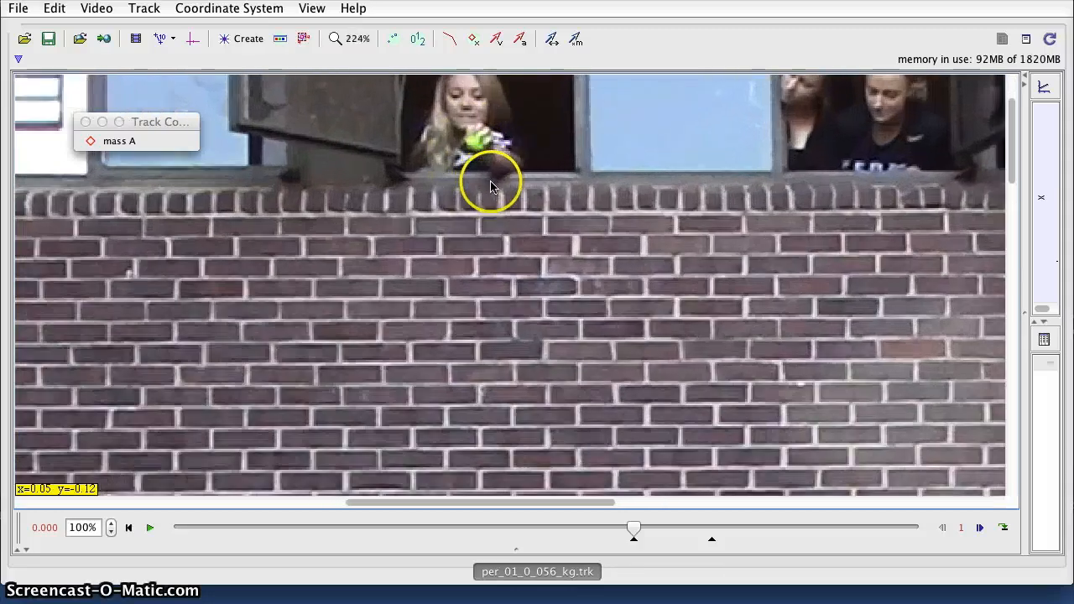
scroll(491, 187, up, 1)
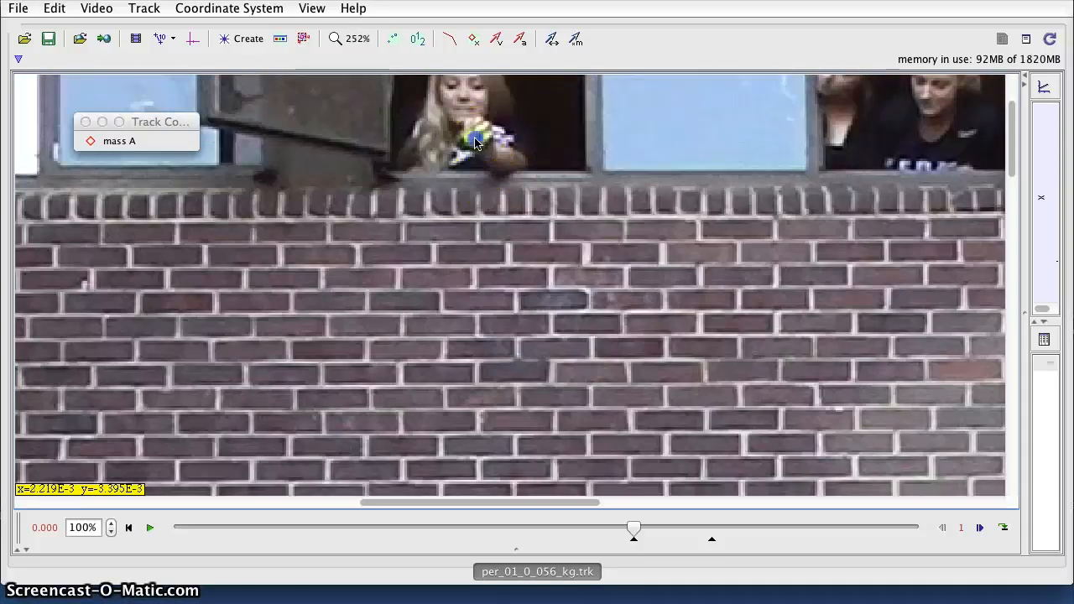
click(162, 144)
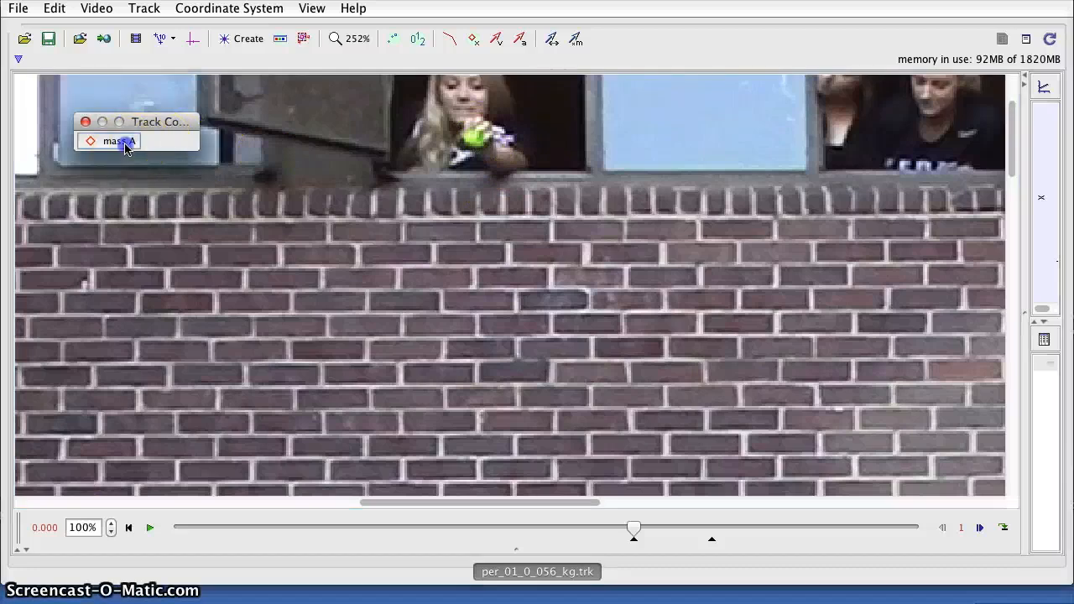
click(124, 144)
click(124, 144)
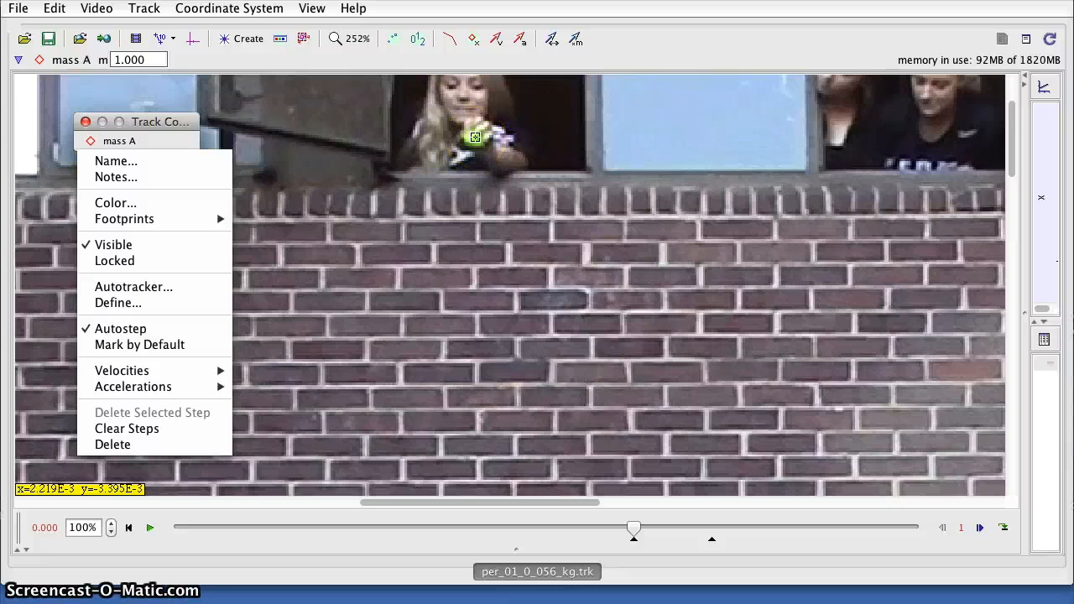
shift+click(475, 138)
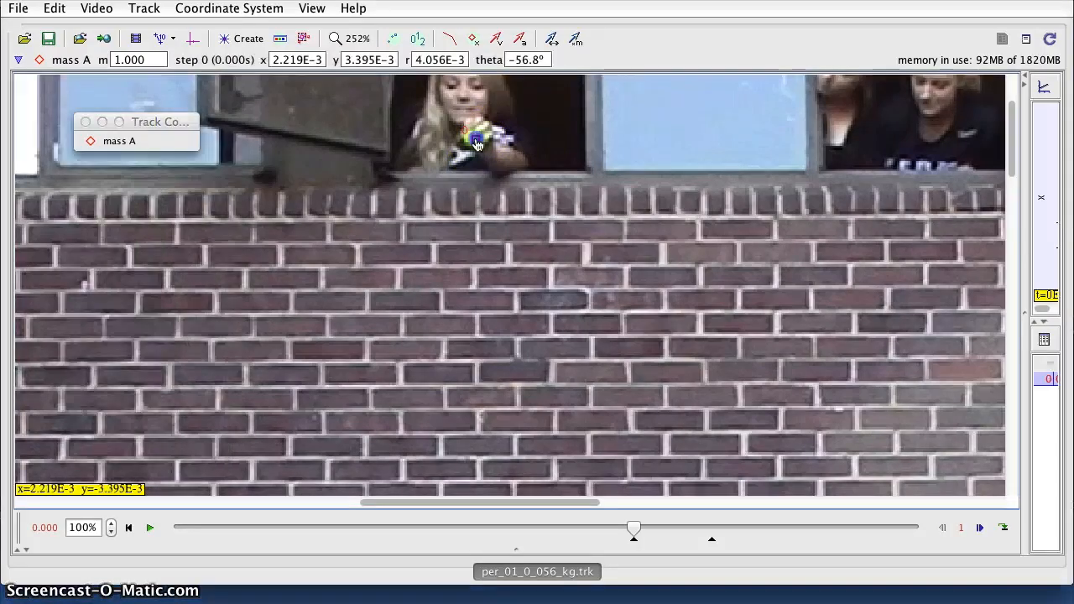
shift+click(476, 144)
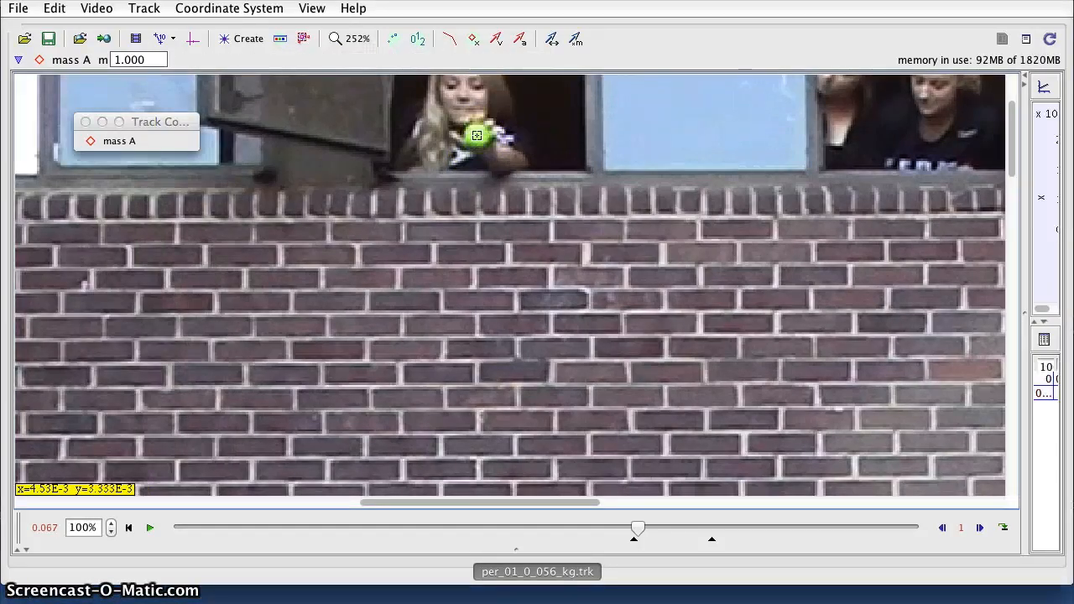
shift+click(478, 141)
shift+click(477, 142)
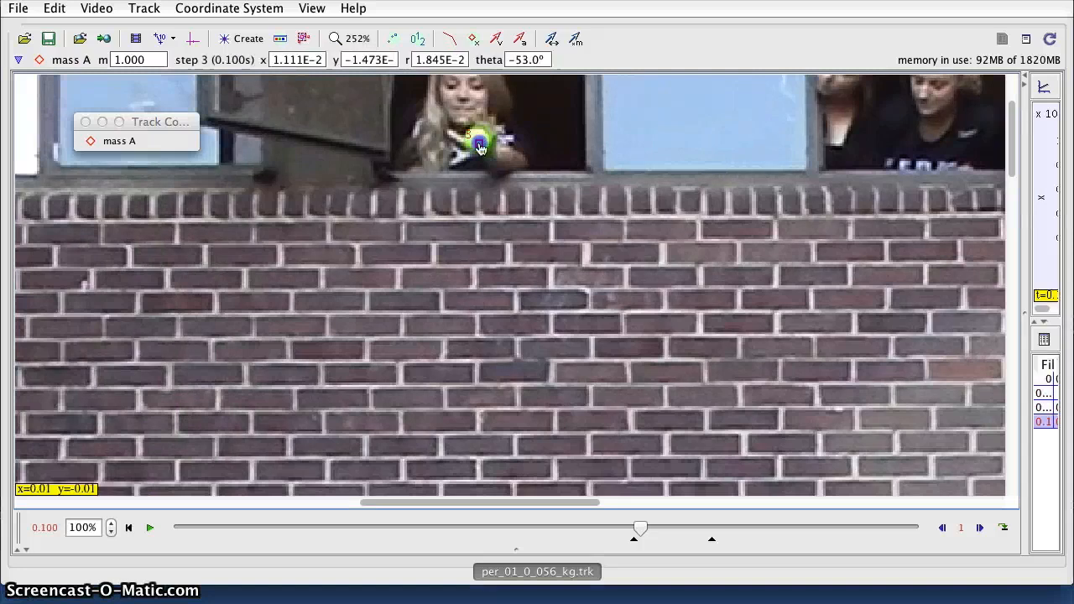
shift+click(479, 151)
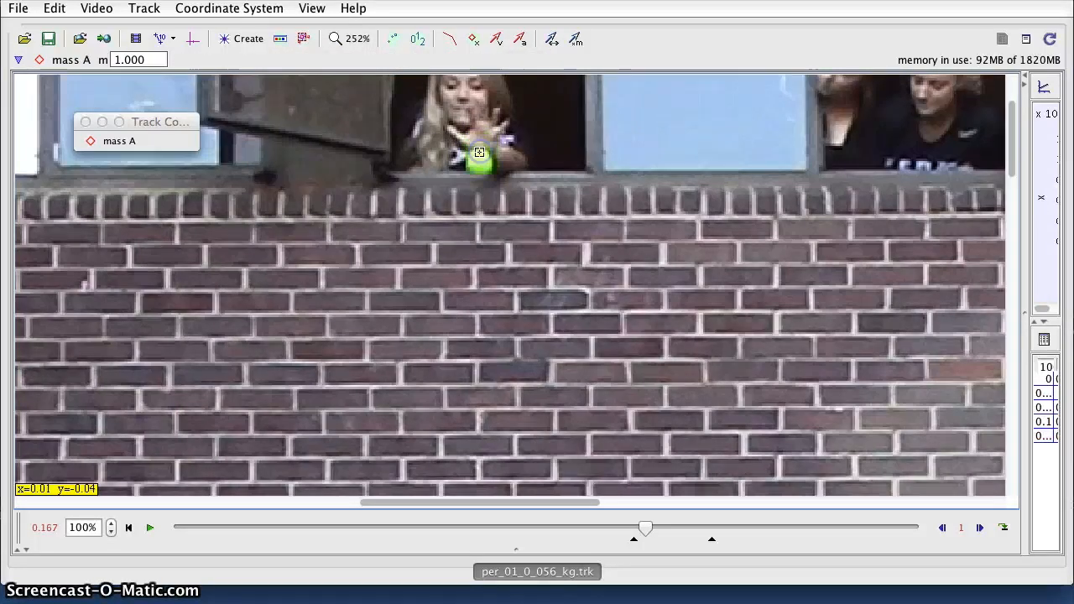
Mark the falling ball for mass A in each frame from 0.167 s to 0.434 s.
shift+click(480, 167)
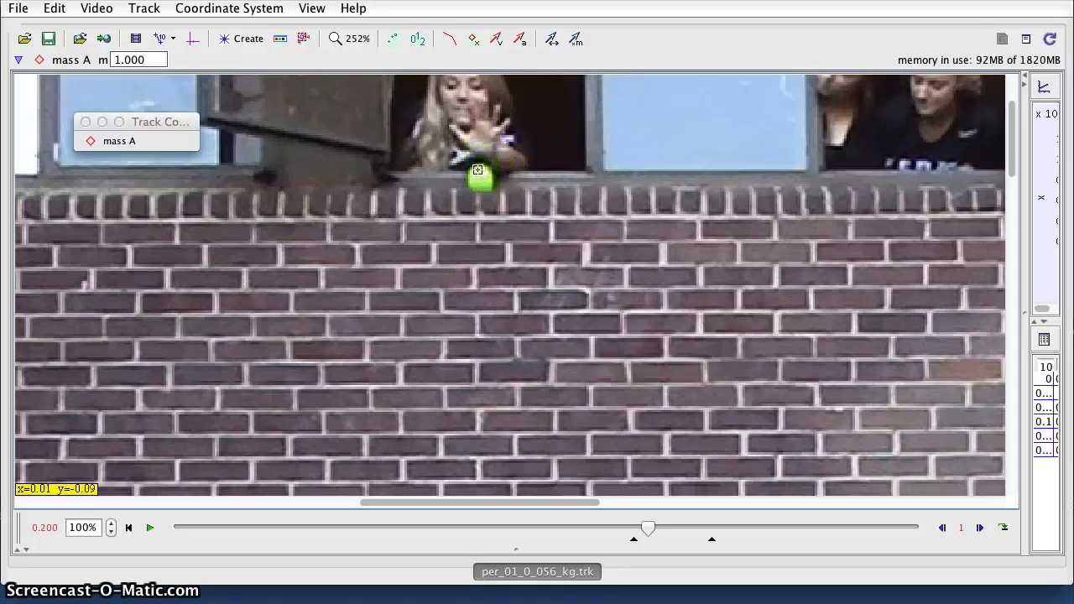
shift+click(480, 179)
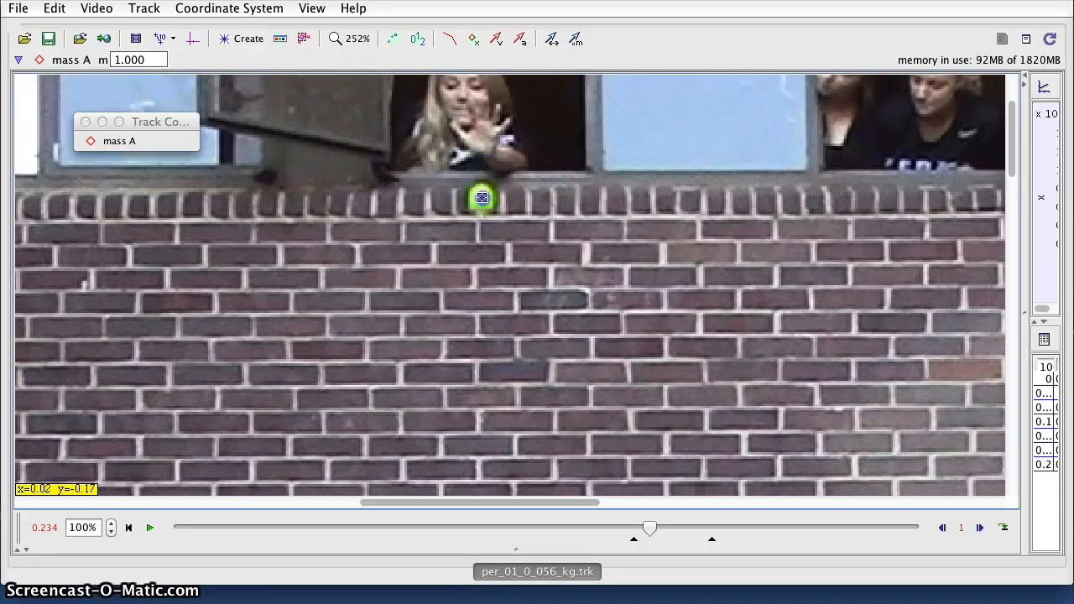
shift+click(482, 197)
shift+click(483, 225)
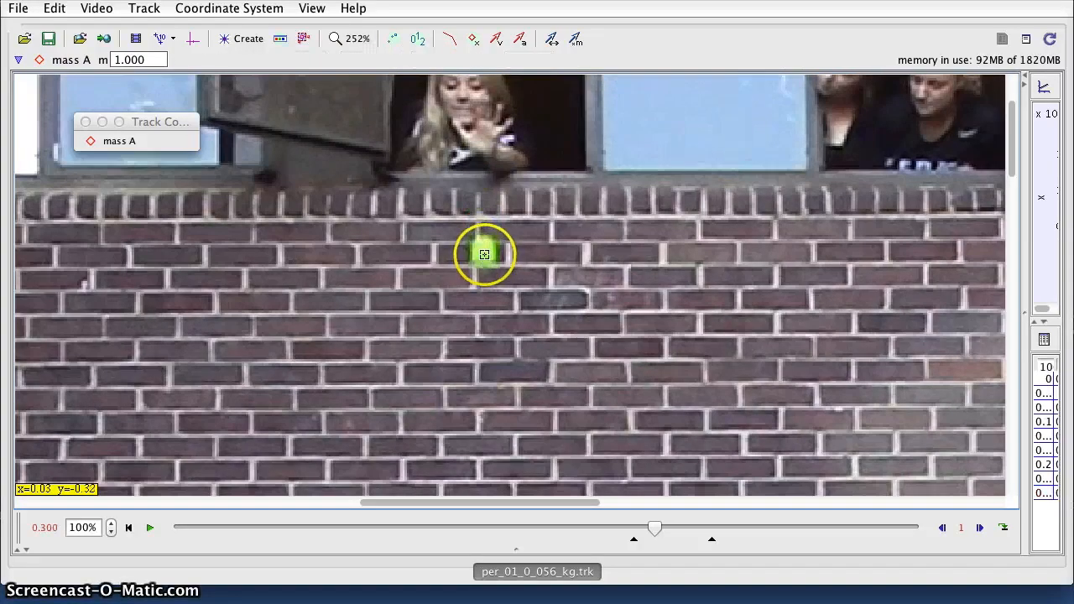
shift+click(485, 253)
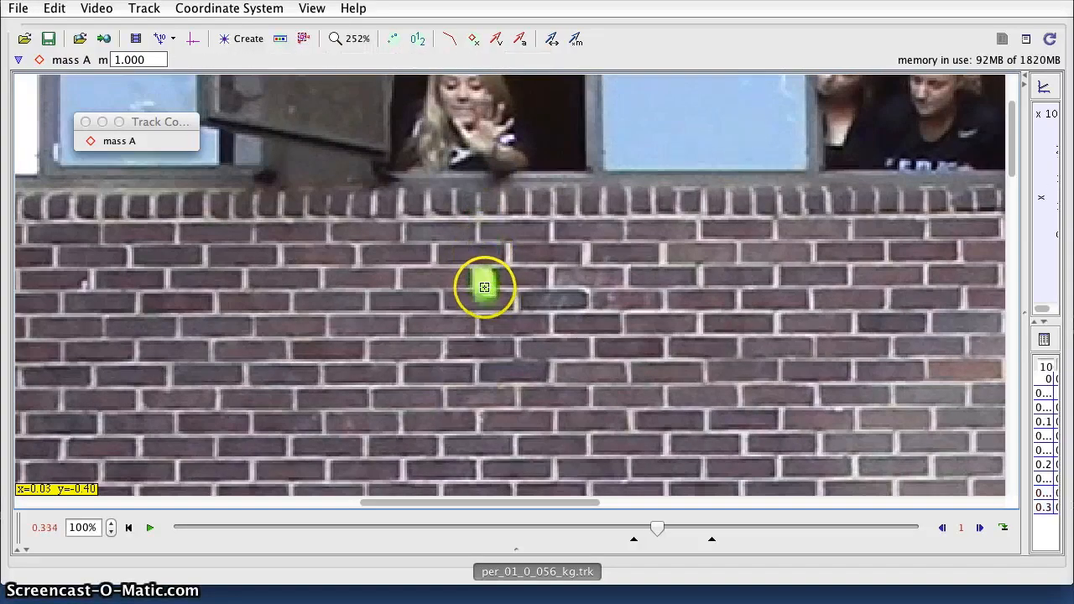
shift+click(484, 287)
shift+click(486, 323)
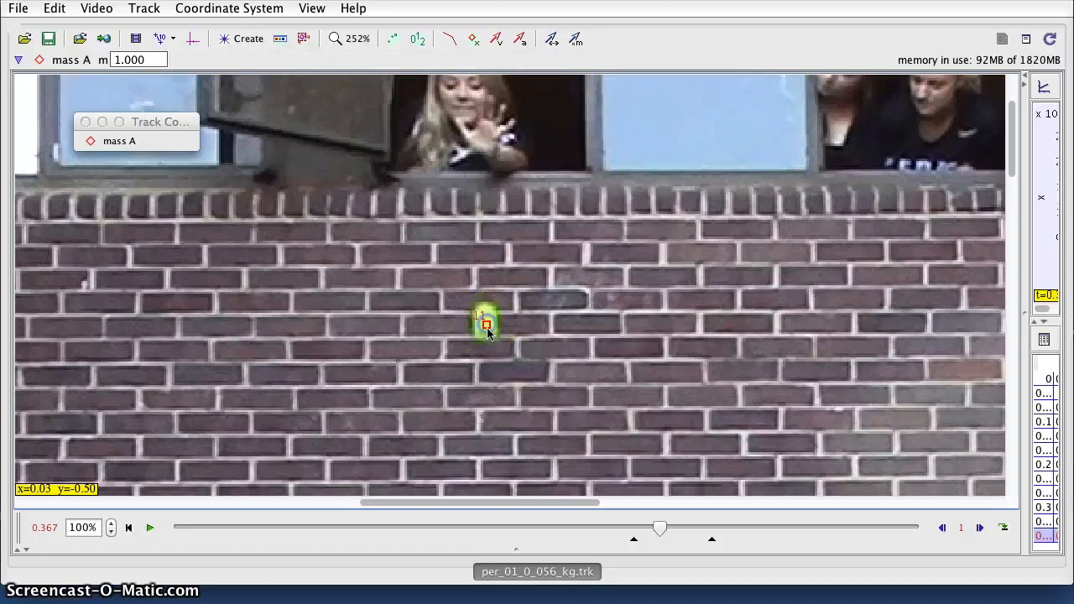
shift+click(489, 365)
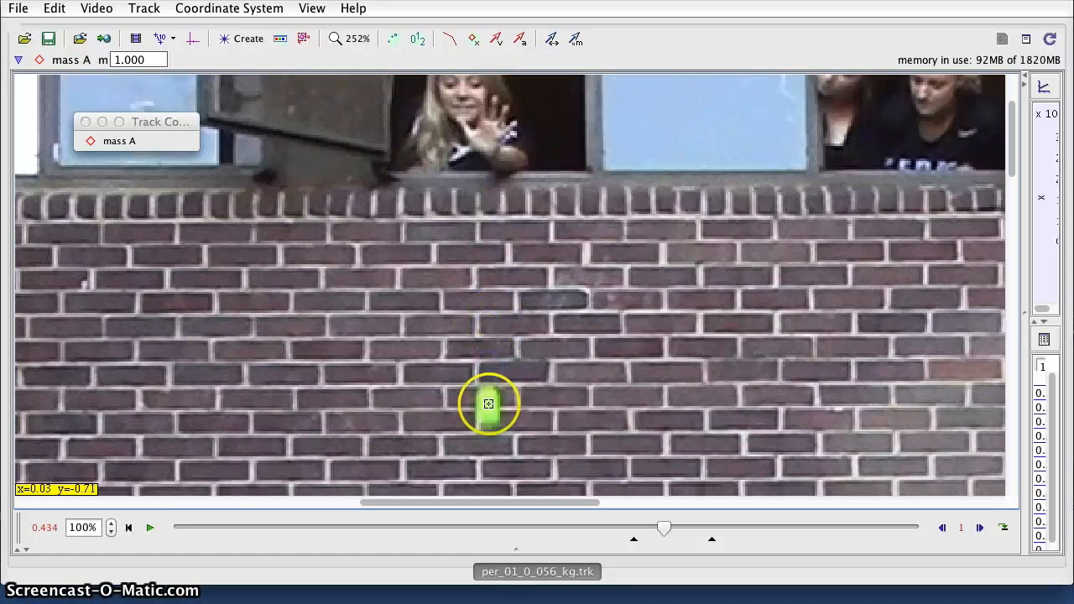
shift+click(489, 407)
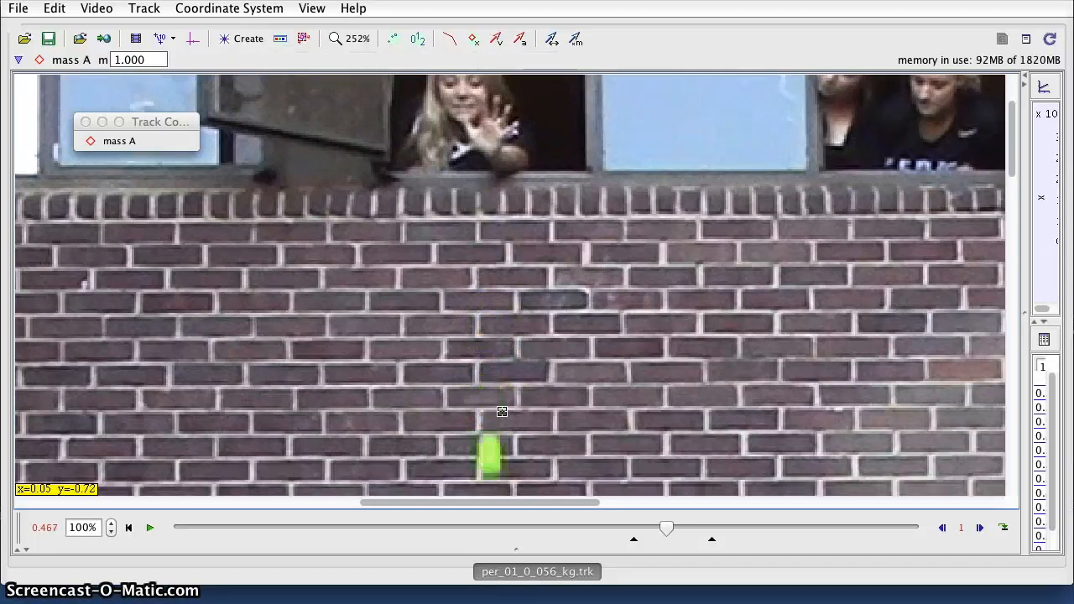
Continue marking the ball for mass A frame by frame down the brick wall, from 0.467 s to 0.700 s.
scroll(523, 406, down, 3)
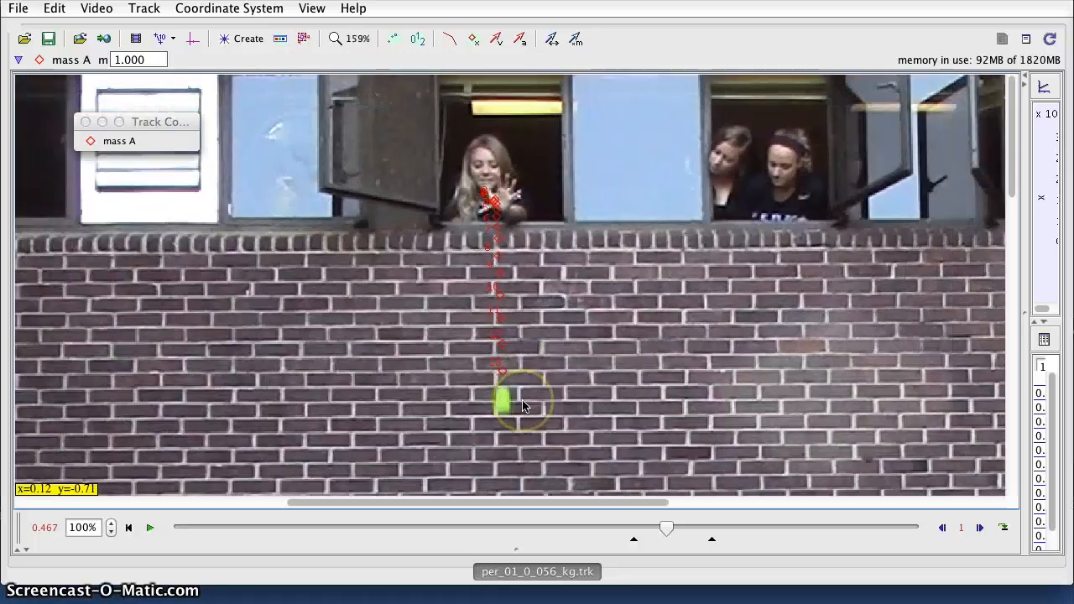
scroll(523, 406, up, 3)
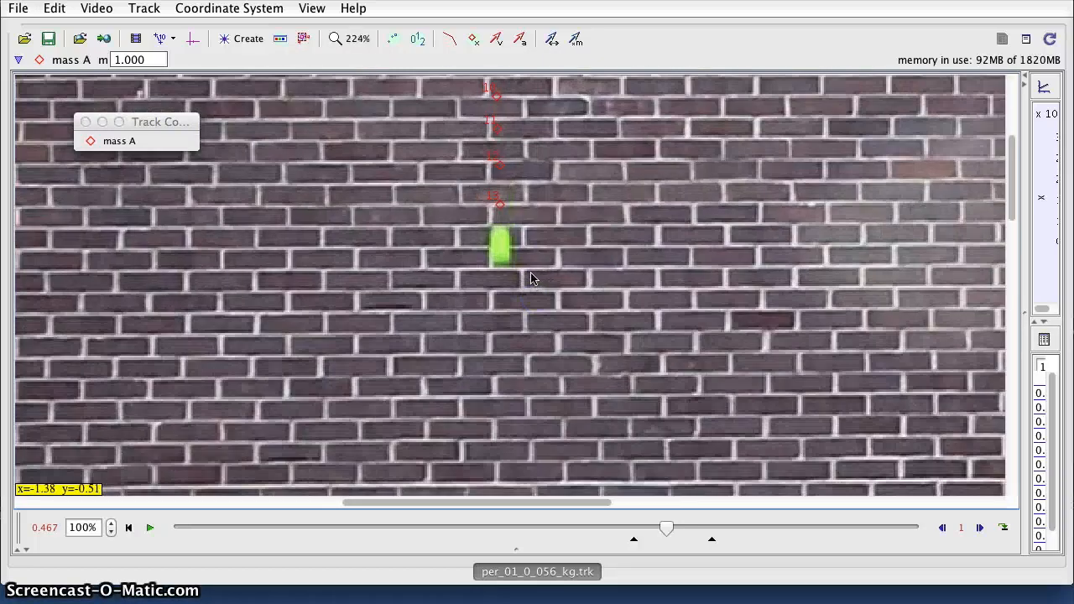
scroll(530, 278, up, 2)
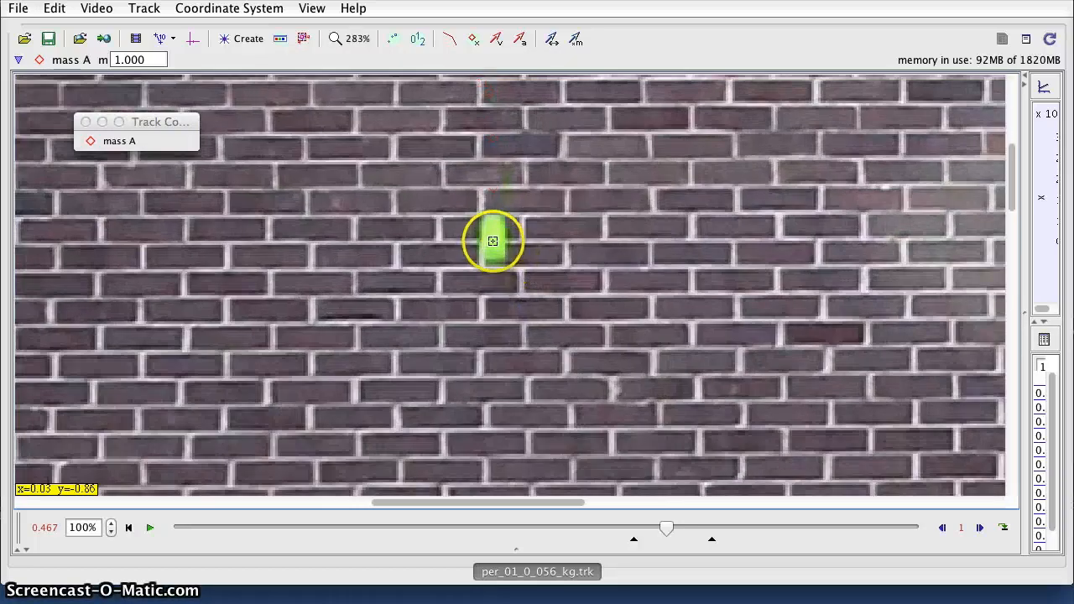
shift+click(492, 241)
shift+click(494, 302)
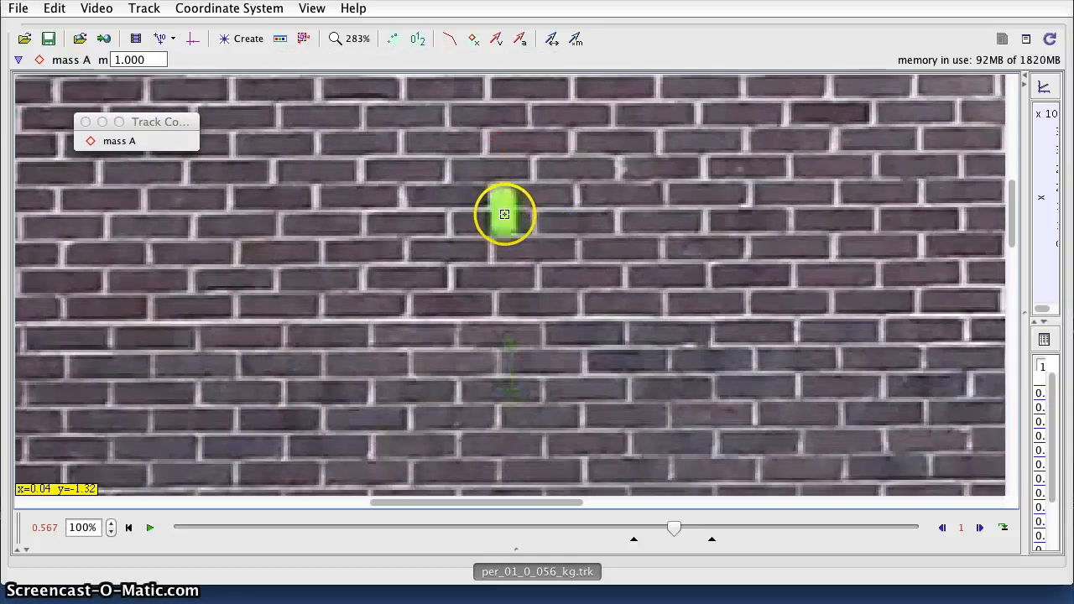
shift+click(504, 214)
shift+click(506, 289)
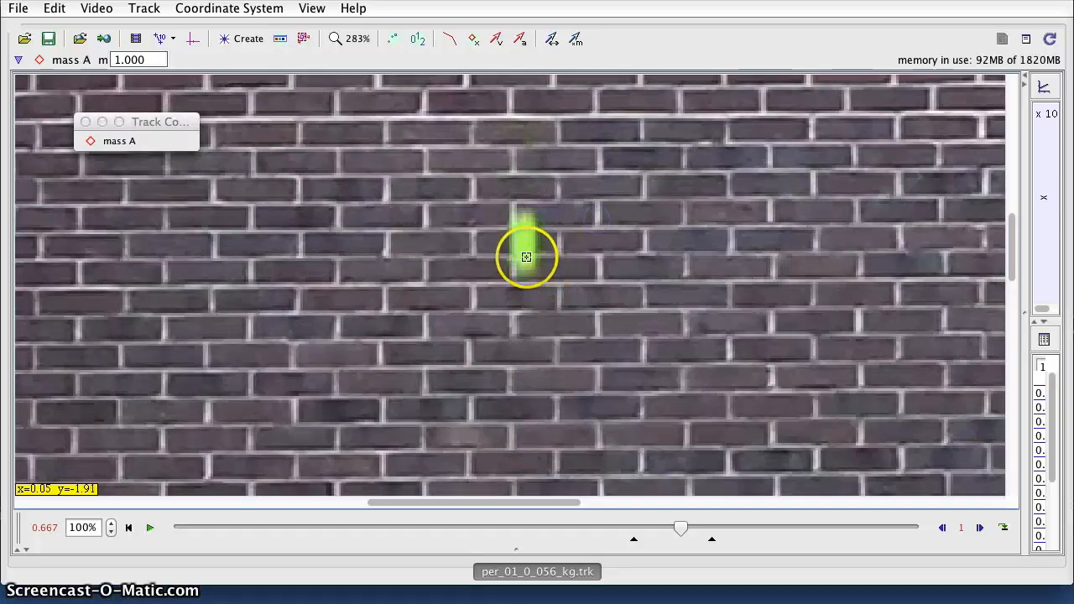
shift+click(521, 245)
shift+click(527, 337)
Place a mass A mark beside the ball's path at 0.734 s and try to delete that mark.
shift+click(594, 241)
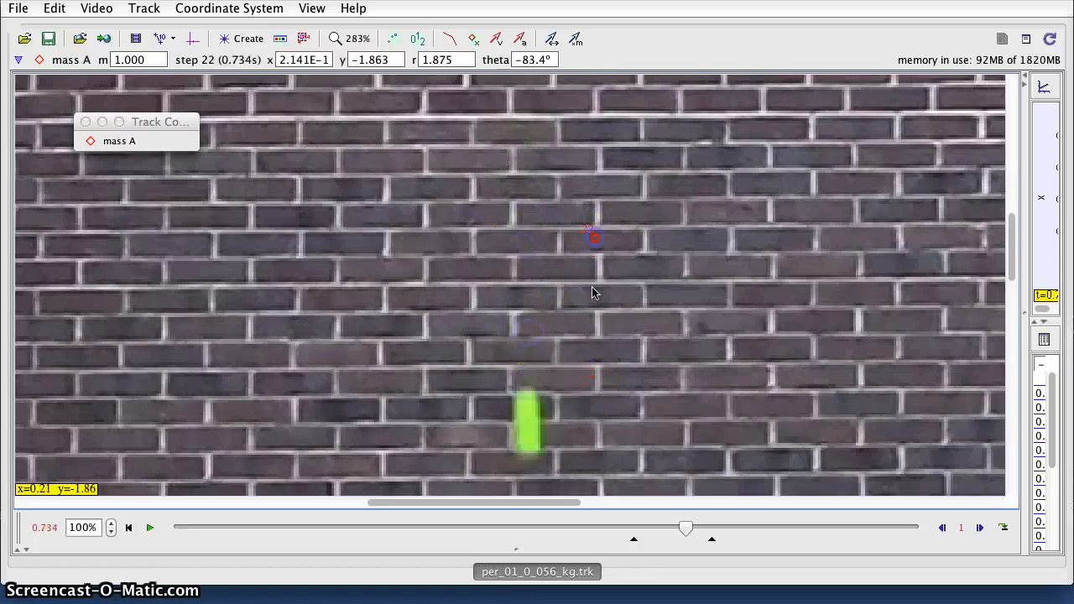
right_click(597, 240)
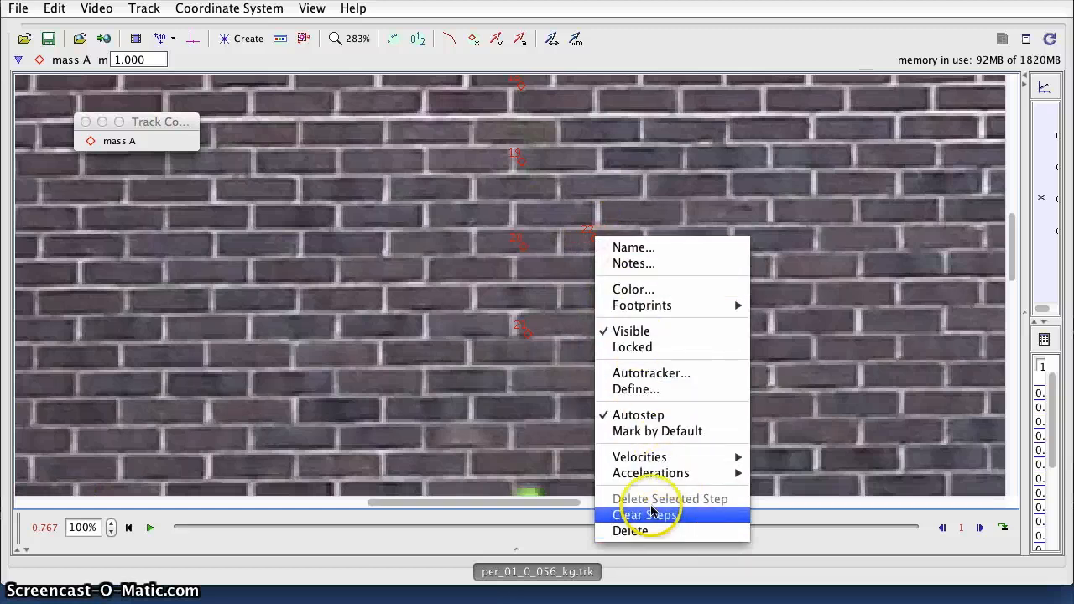
click(587, 245)
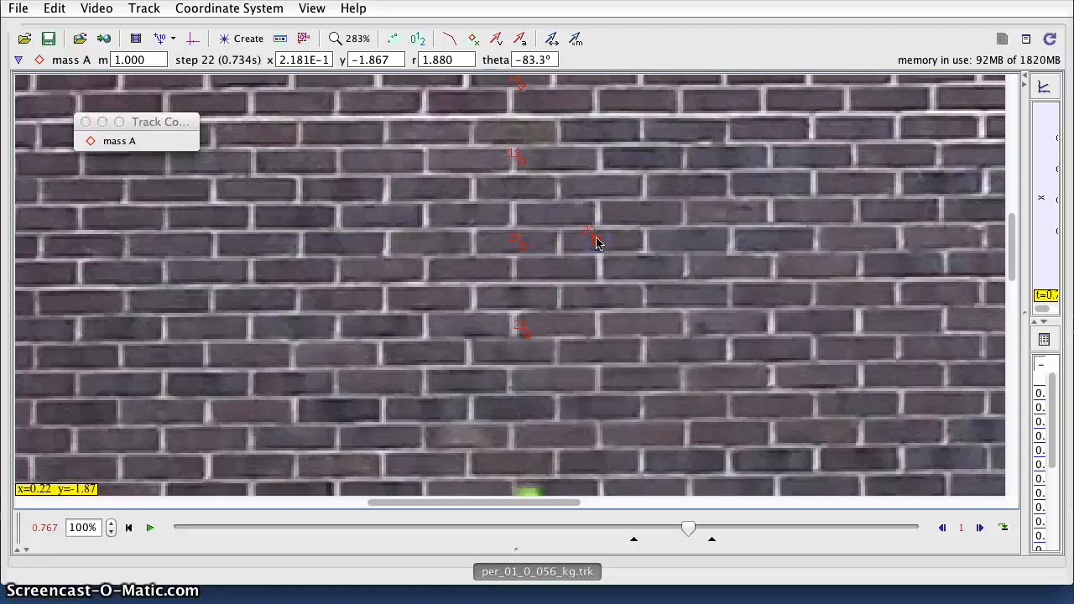
drag(585, 353, 598, 168)
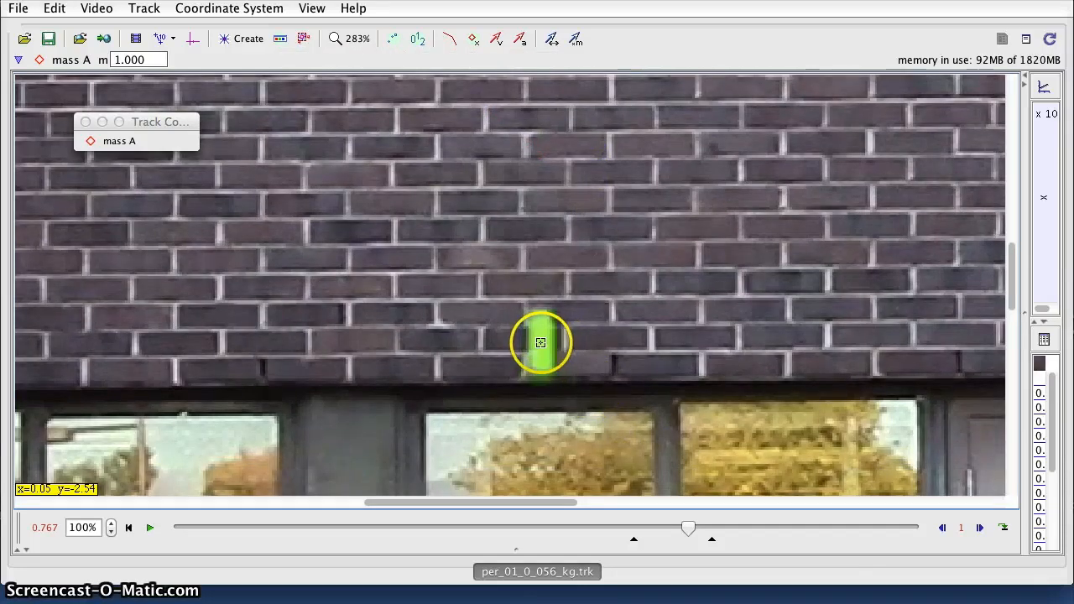
Mark the falling ball's centre for mass A in each frame from 0.767 s to 0.868 s.
shift+click(540, 348)
click(674, 408)
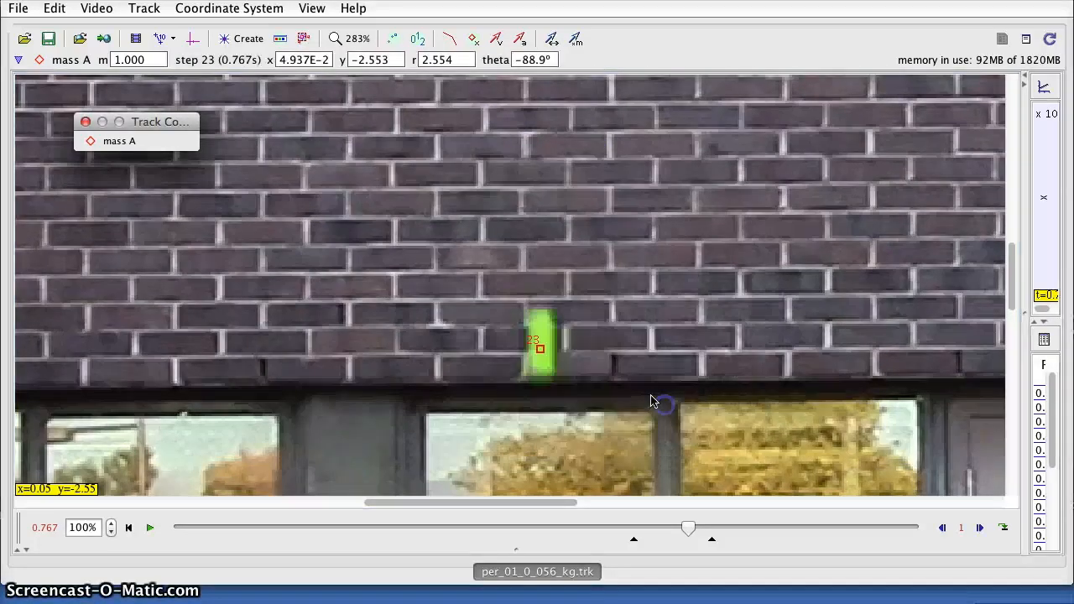
drag(578, 389, 595, 213)
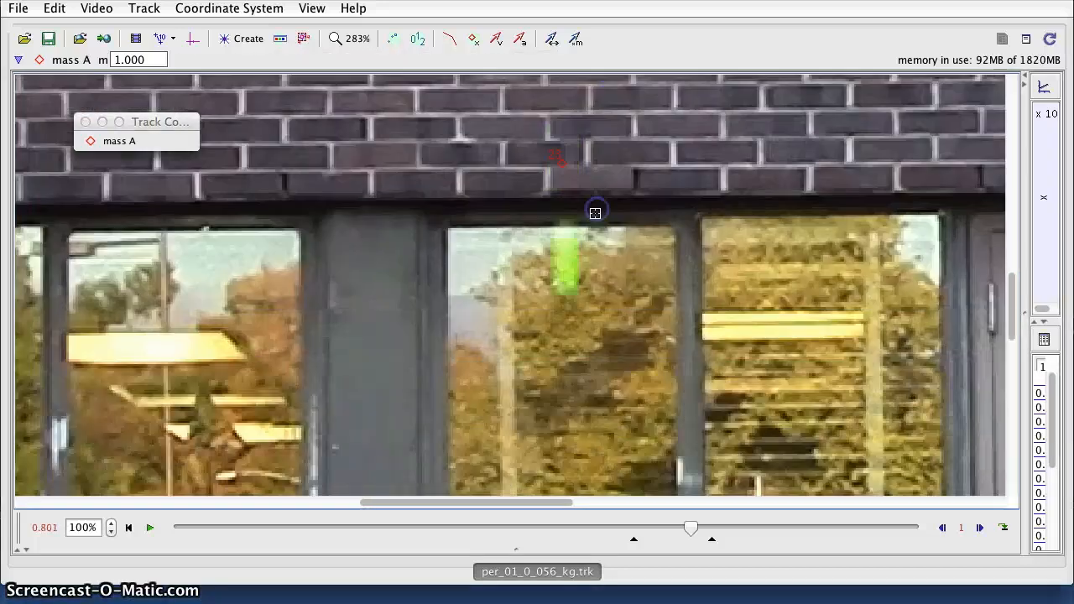
shift+click(566, 267)
drag(616, 384, 618, 264)
shift+click(568, 245)
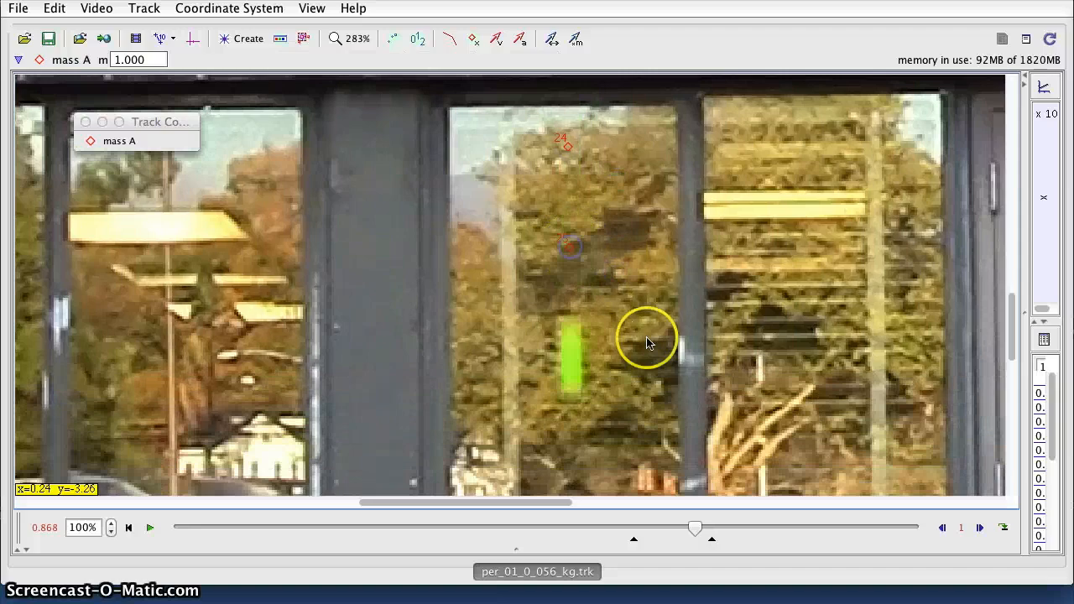
drag(643, 338, 641, 218)
shift+click(559, 232)
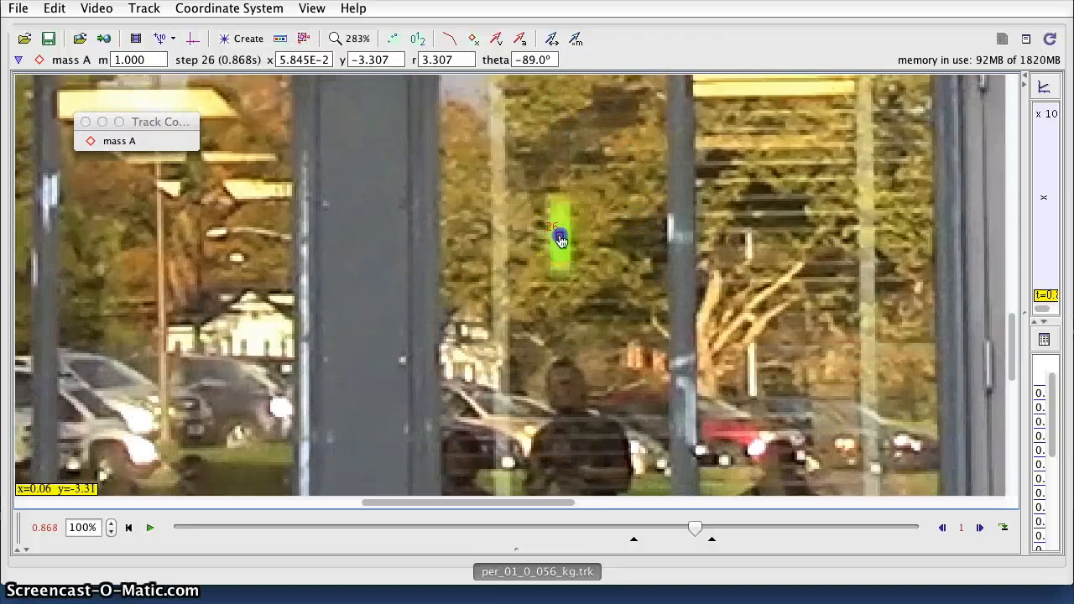
Mark the ball for mass A frame by frame past the lower windows, from 0.901 s to 1.001 s.
drag(669, 290, 652, 173)
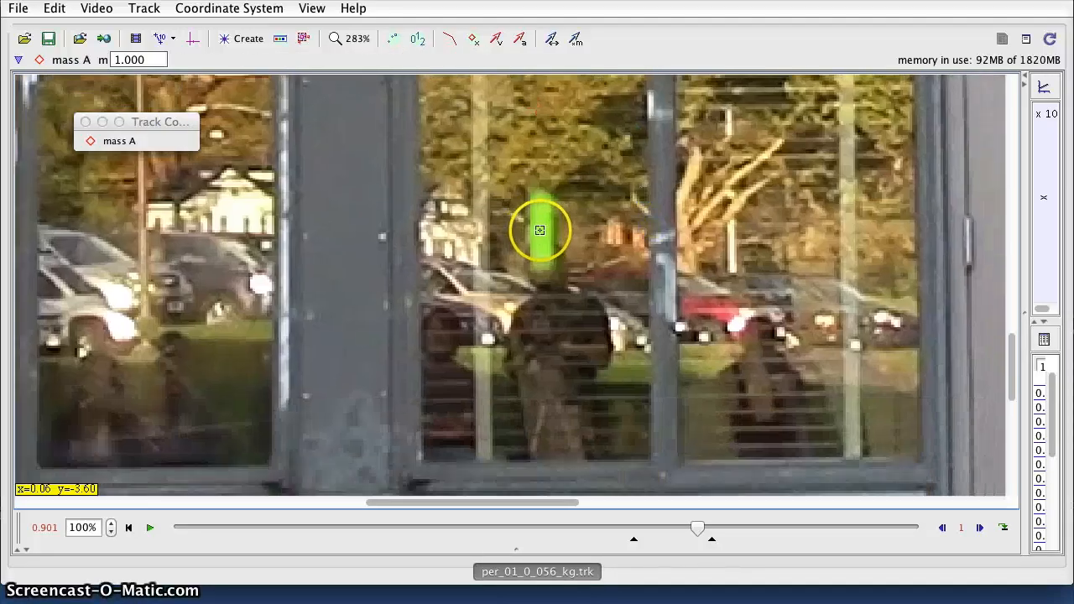
shift+click(540, 229)
drag(655, 307, 667, 209)
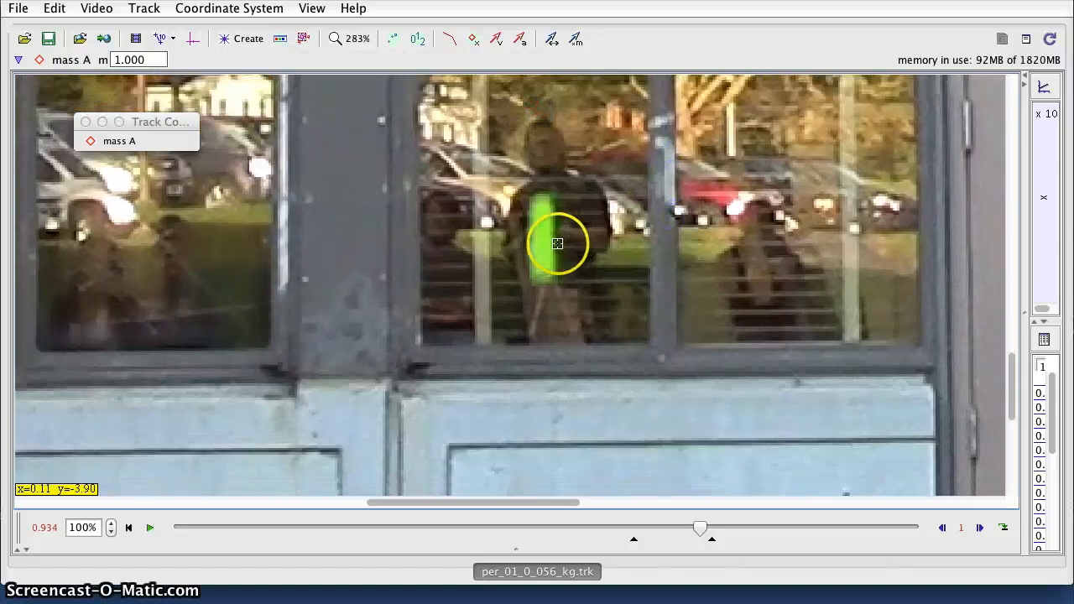
shift+click(539, 238)
drag(659, 343, 666, 240)
shift+click(542, 232)
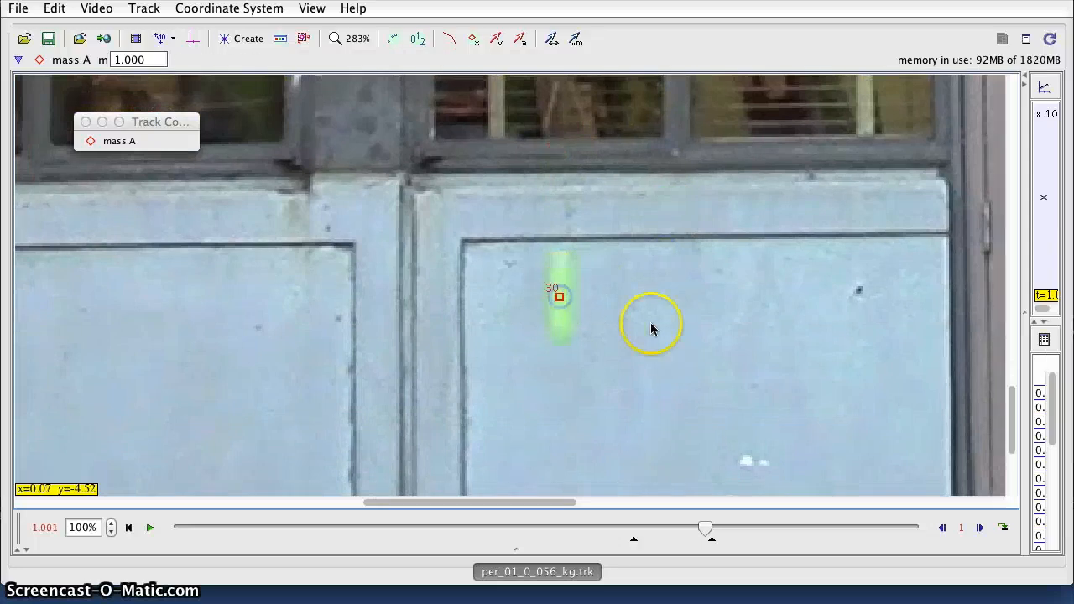
Mark the ball for mass A in the remaining frames down to the ground, ending at 1.101 s.
drag(651, 327, 672, 220)
shift+click(567, 310)
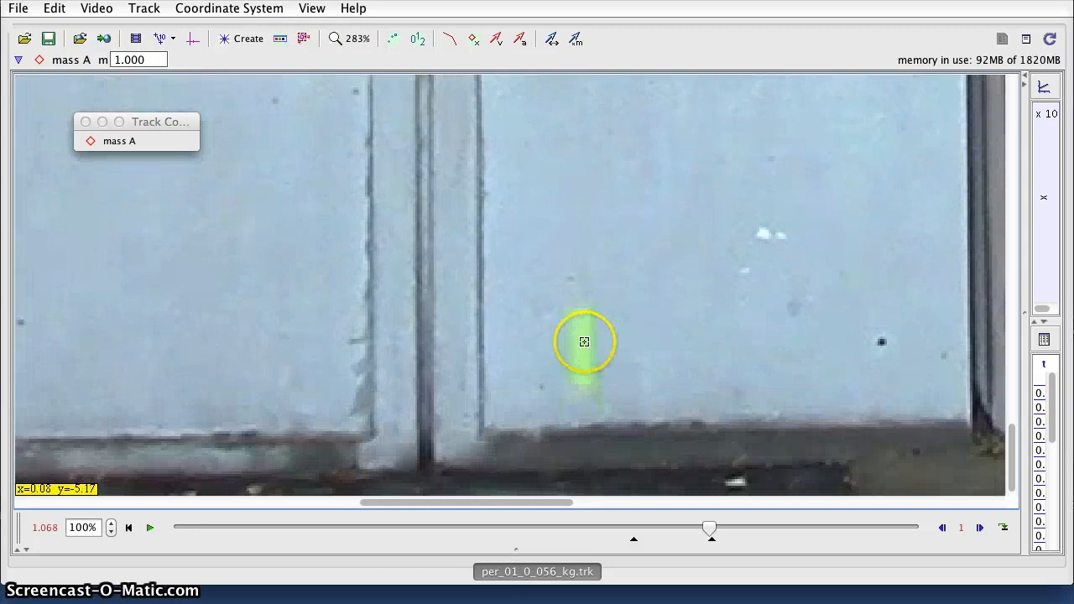
shift+click(583, 347)
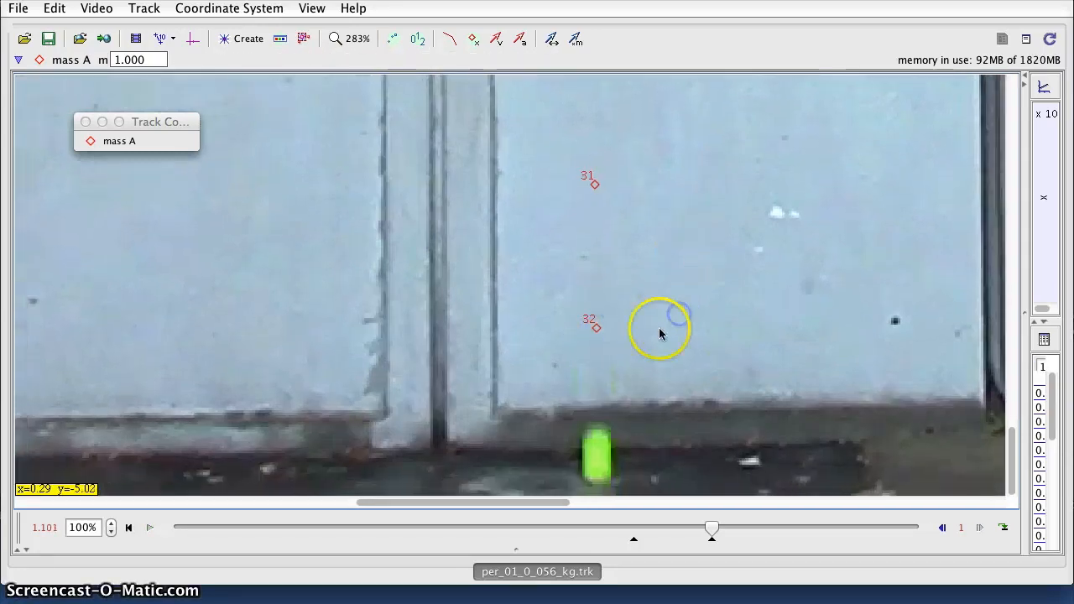
shift+click(597, 460)
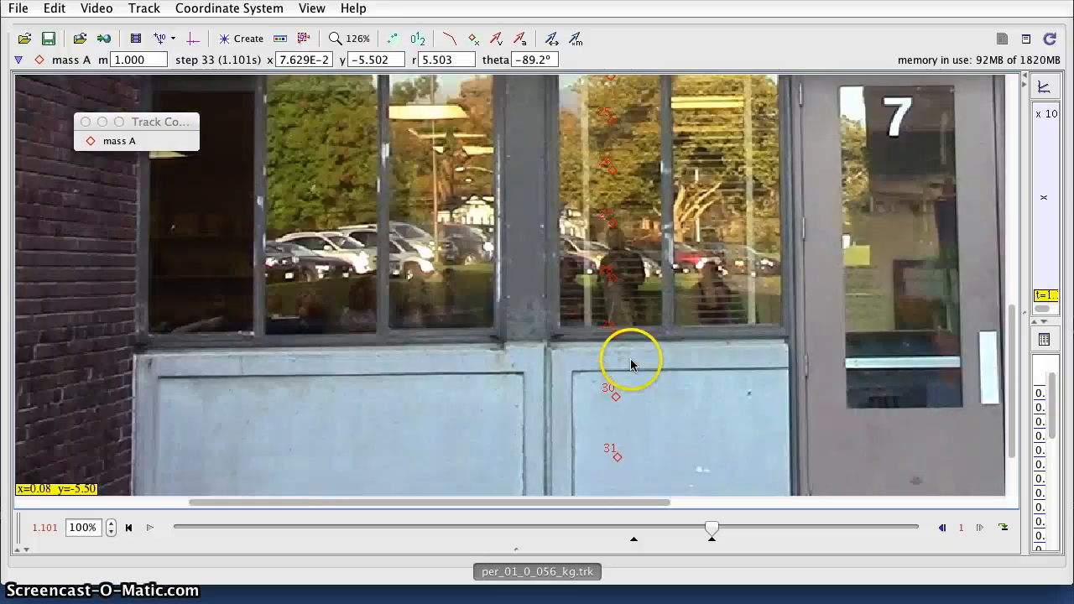
Examine the trail of mass A marks over the whole wall, checking their spacing and alignment.
scroll(631, 361, down, 4)
scroll(577, 267, down, 2)
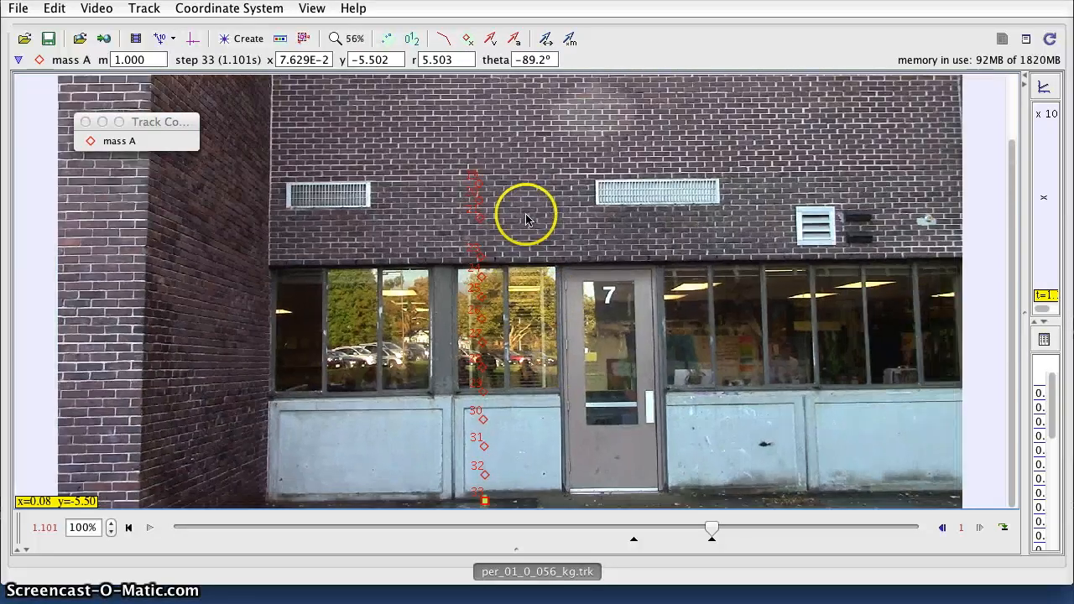
scroll(512, 393, up, 2)
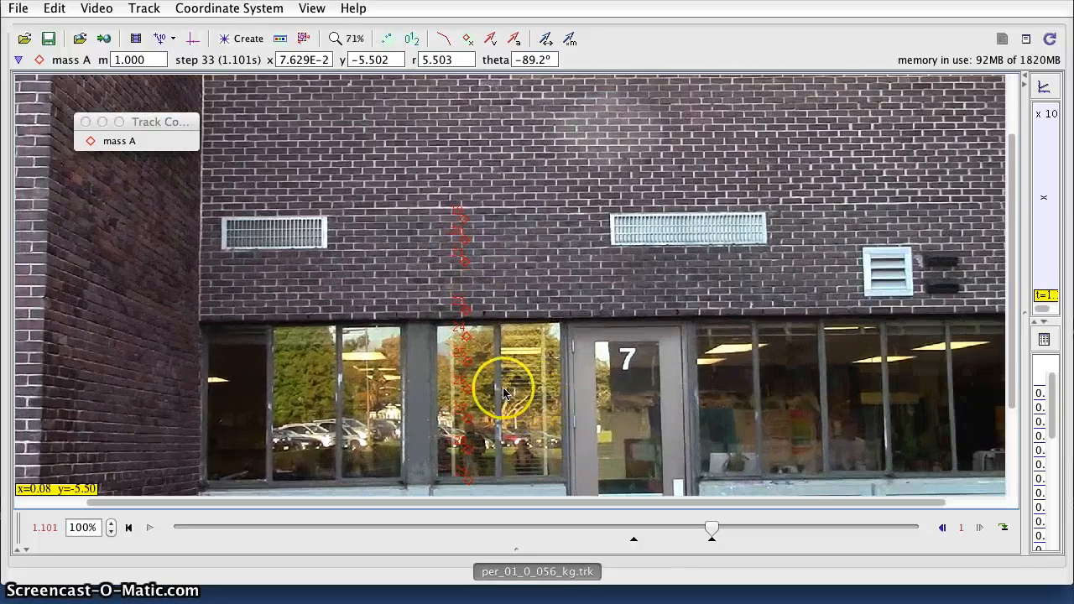
drag(522, 369, 566, 283)
scroll(566, 355, up, 1)
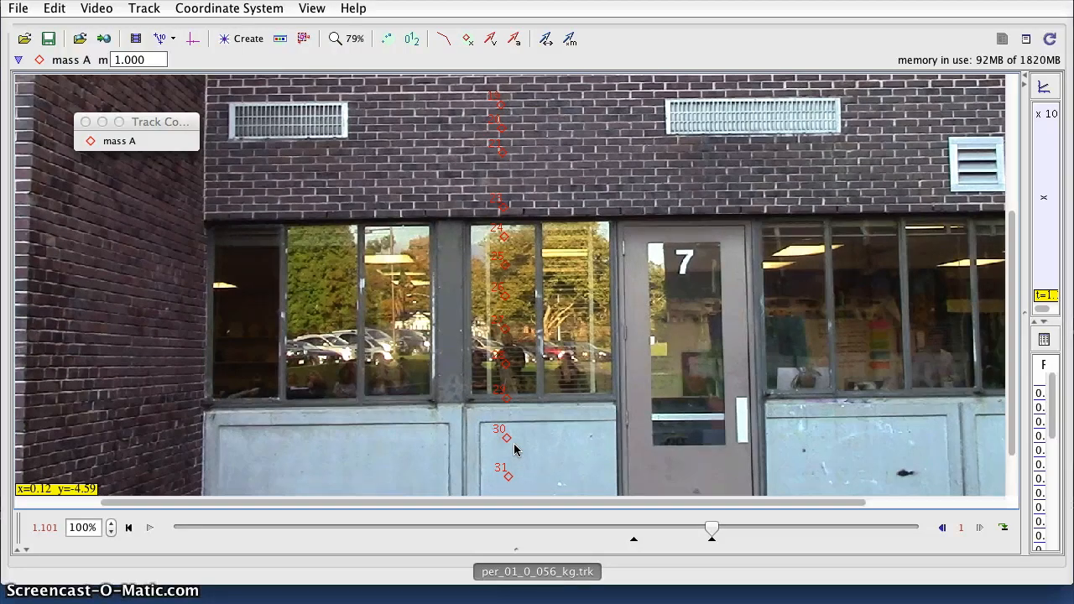
scroll(559, 294, down, 2)
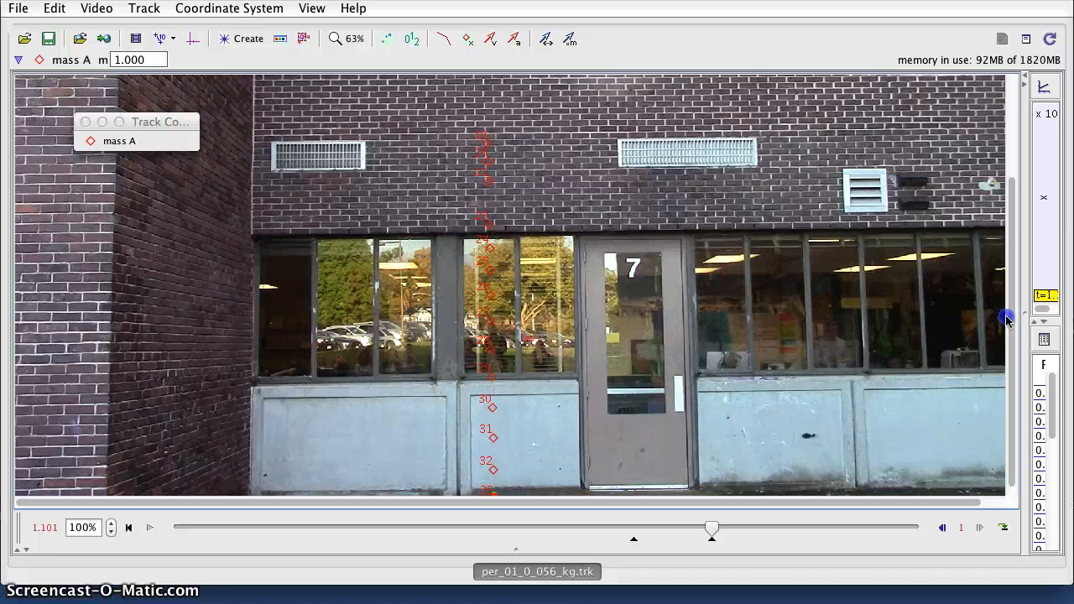
Inspect mass A's x-against-t plot, and display the coordinate axes over the video to compare them with the marks.
drag(1007, 319, 128, 322)
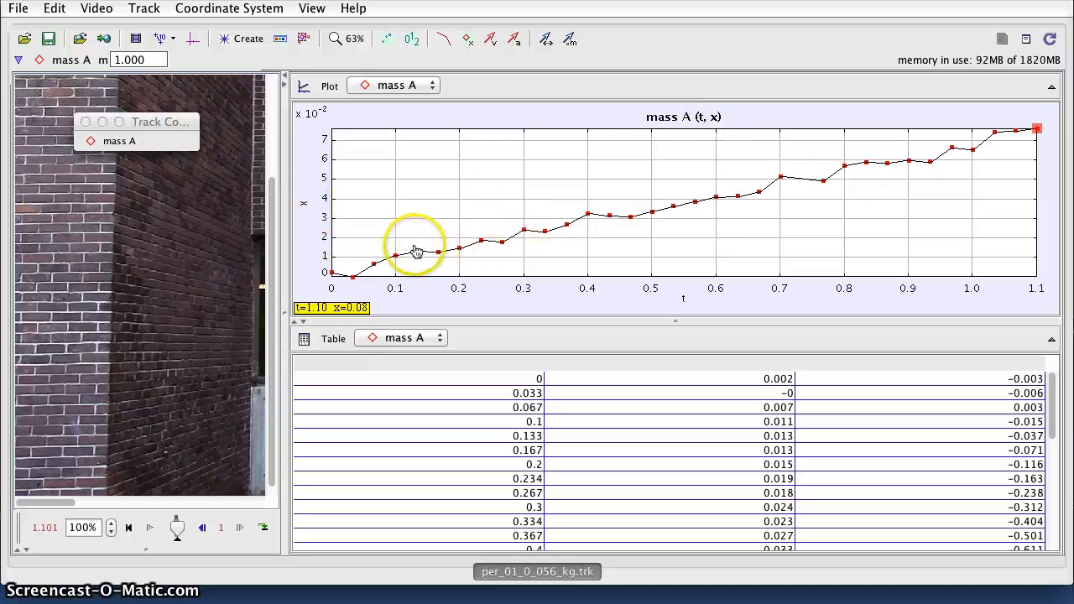
mouse_move(285, 267)
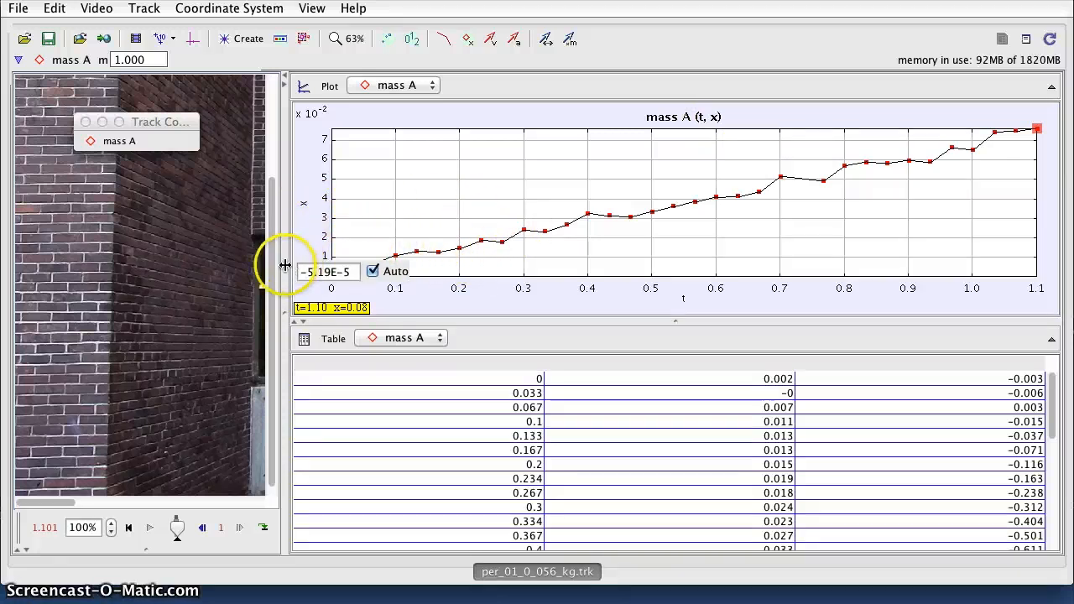
drag(793, 248, 843, 248)
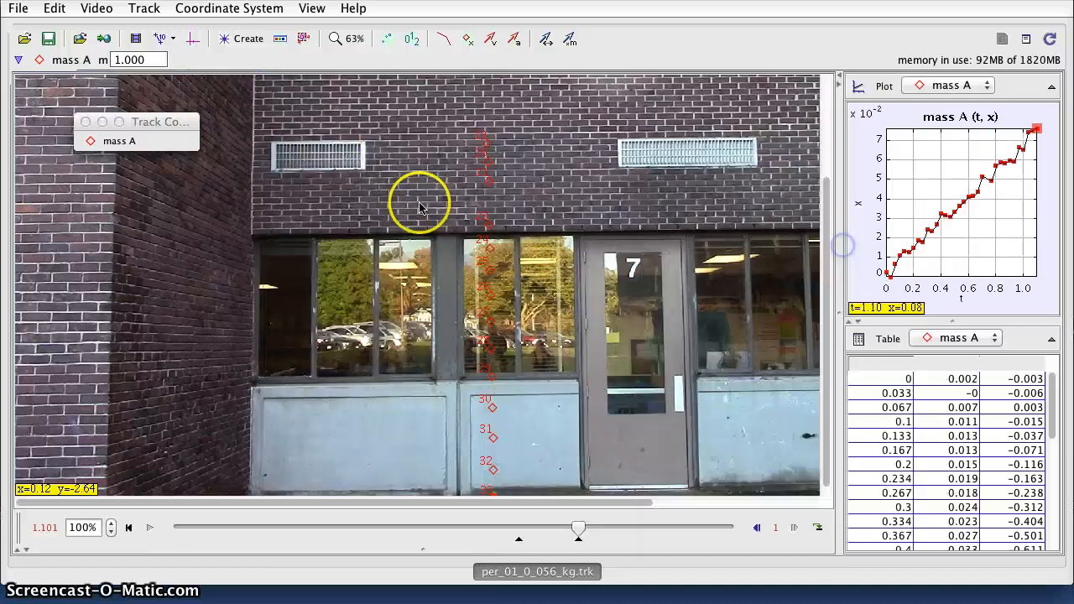
click(193, 40)
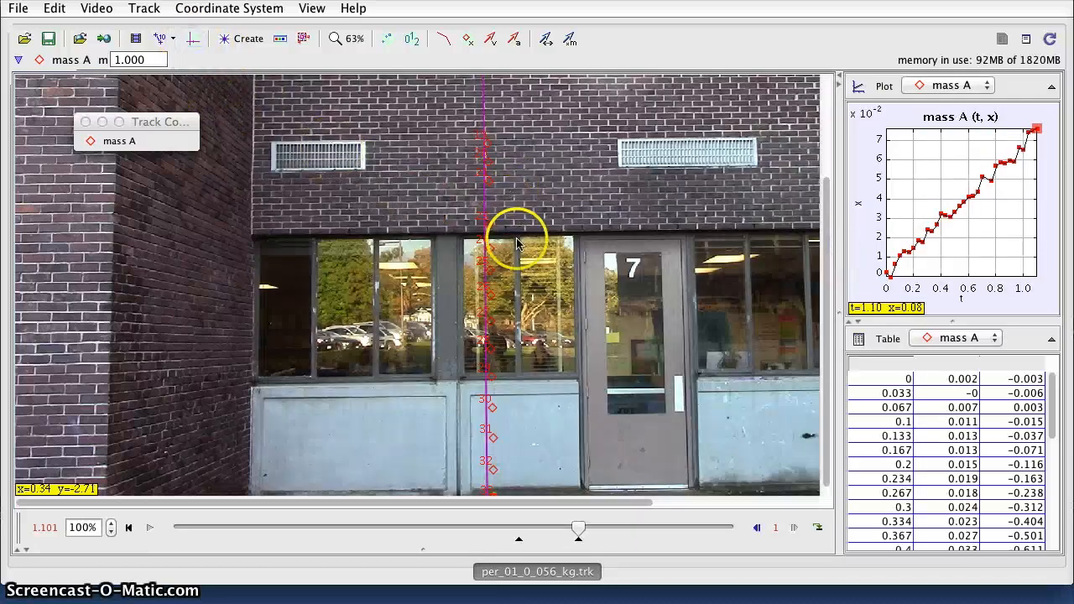
scroll(515, 232, up, 5)
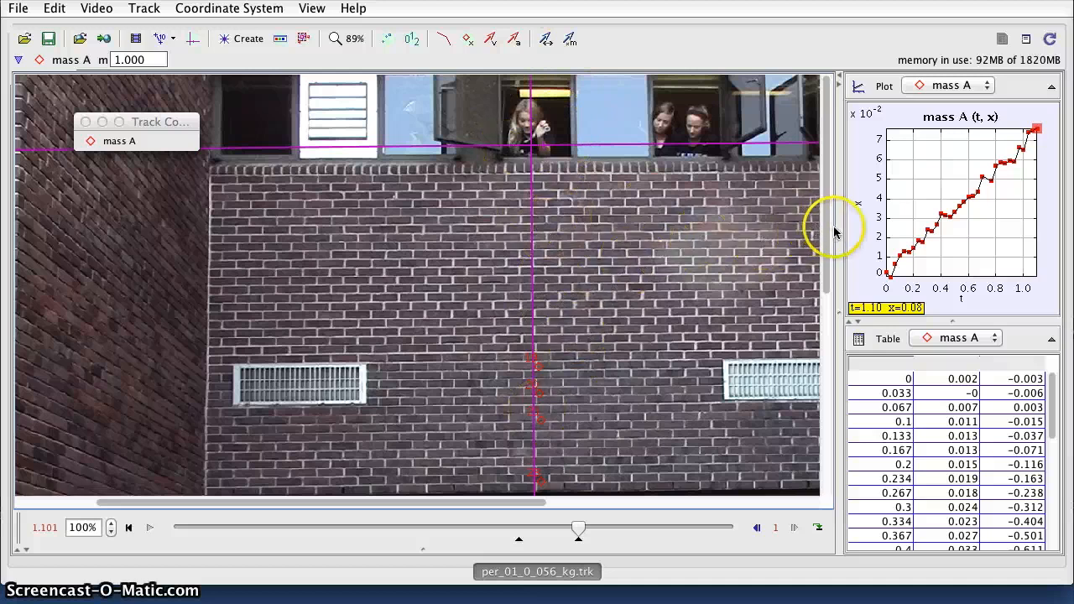
Widen the plot and table area and set the mass A plot's vertical axis to y.
drag(839, 227, 107, 244)
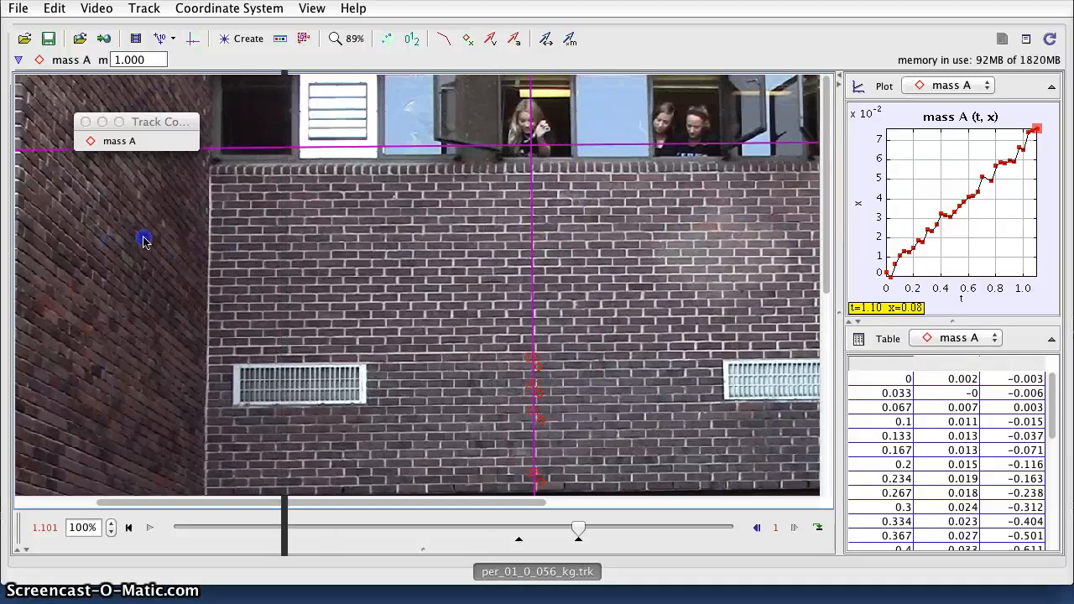
drag(180, 240, 185, 243)
click(306, 210)
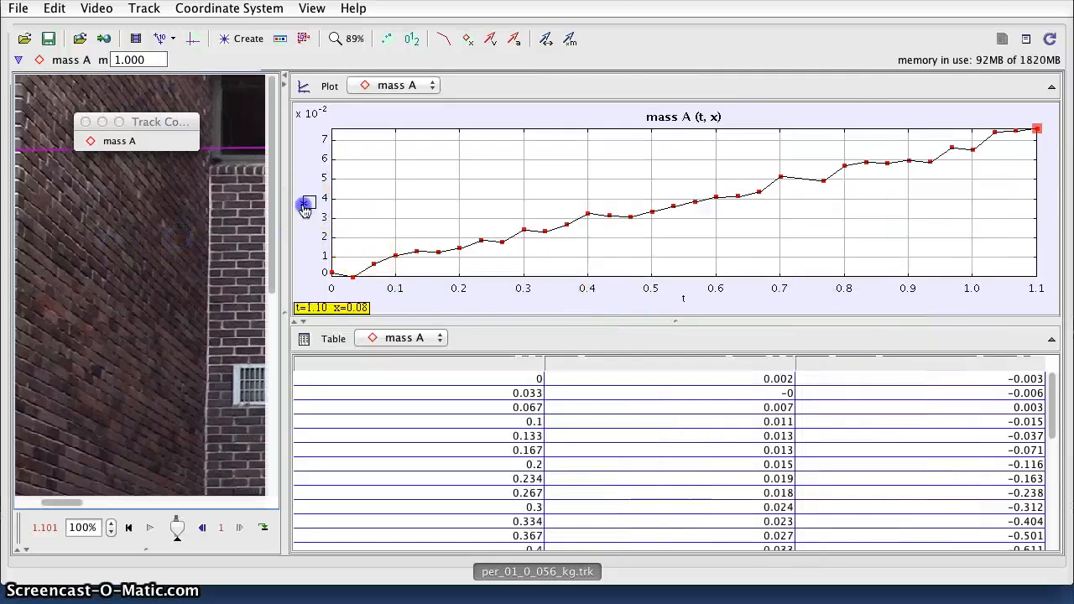
click(312, 221)
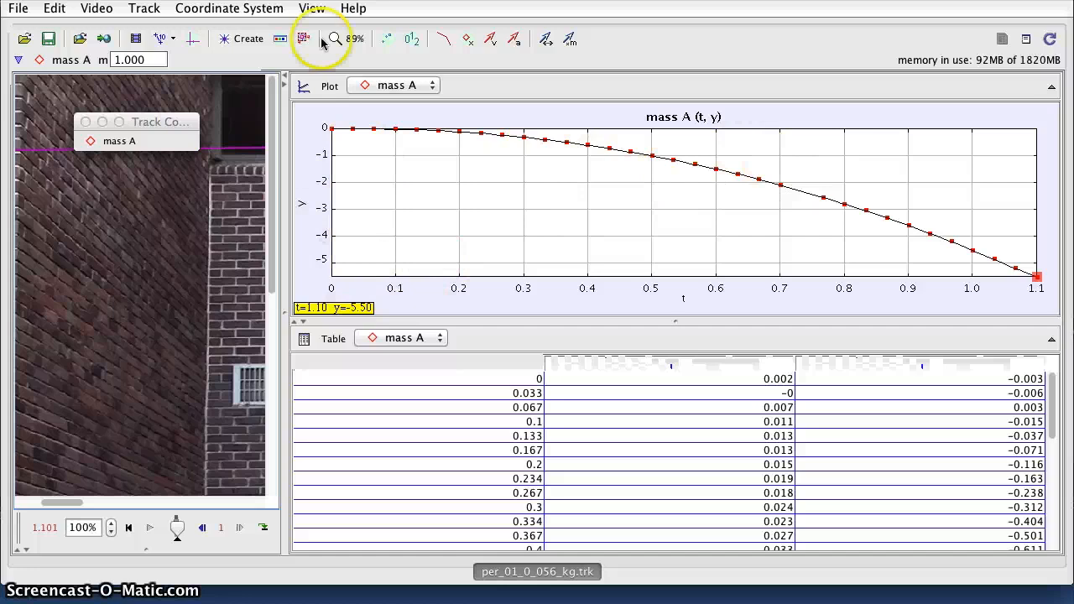
Open the mass A data in the Data Tool and enlarge its window to almost the full screen.
click(311, 10)
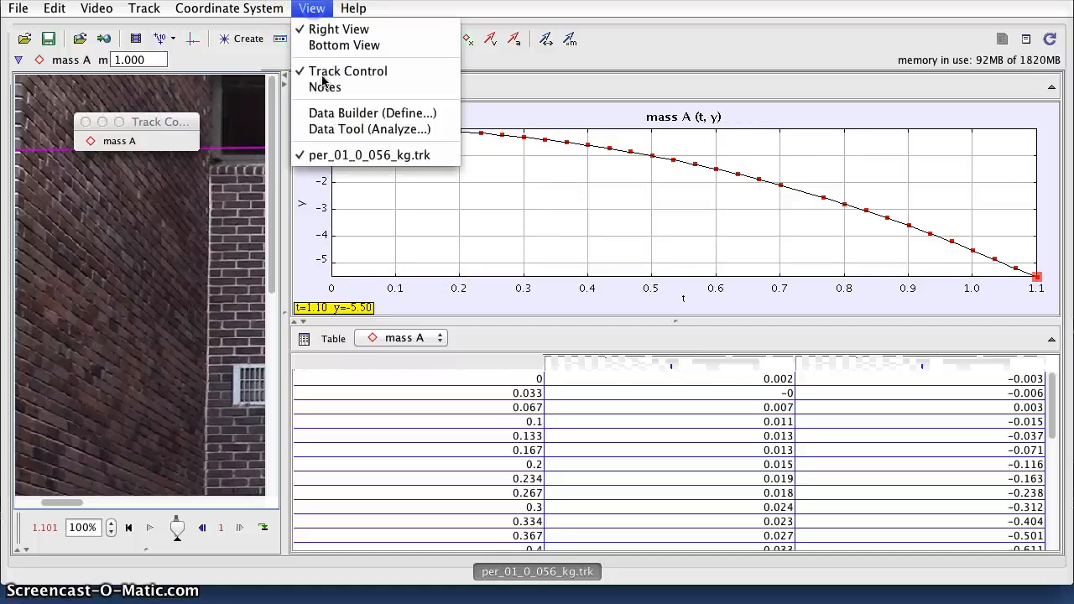
click(333, 130)
drag(387, 45, 204, 27)
drag(748, 504, 1059, 583)
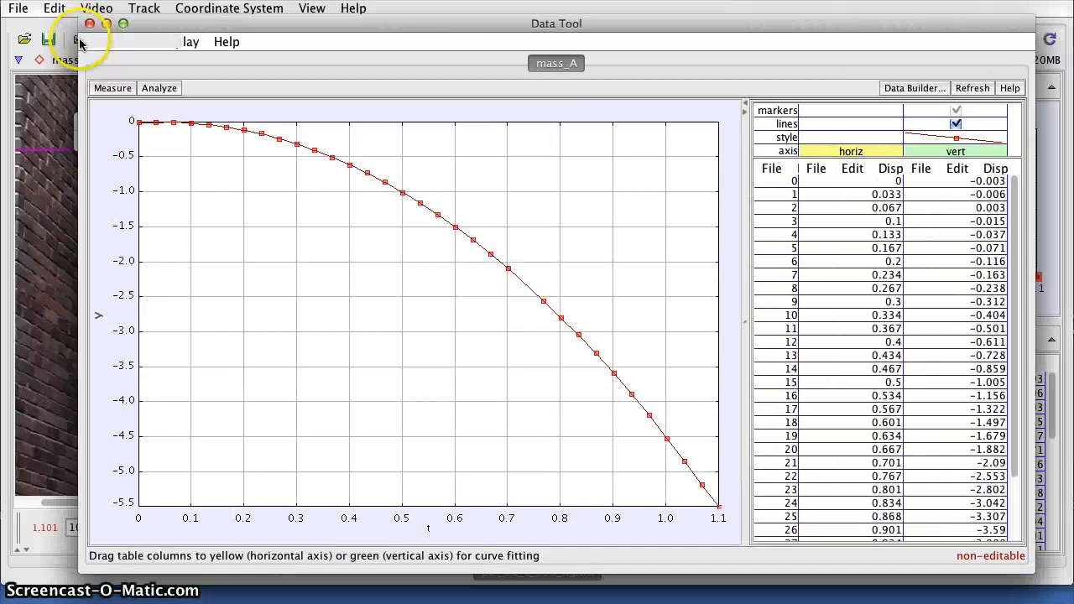
drag(51, 40, 31, 39)
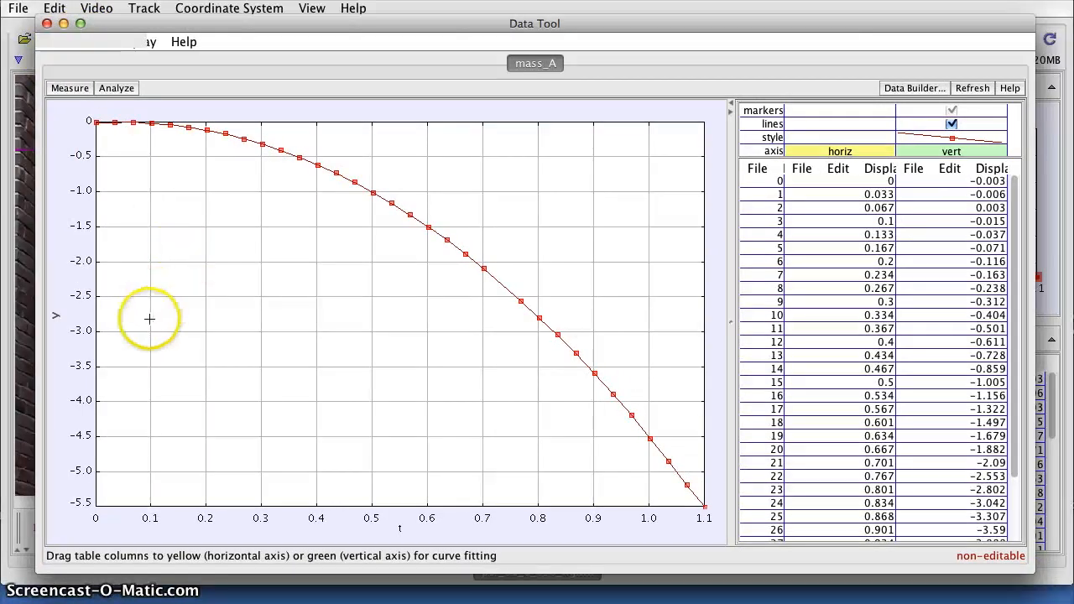
Turn on slope measurement for the y-against-t curve in the Data Tool.
click(89, 91)
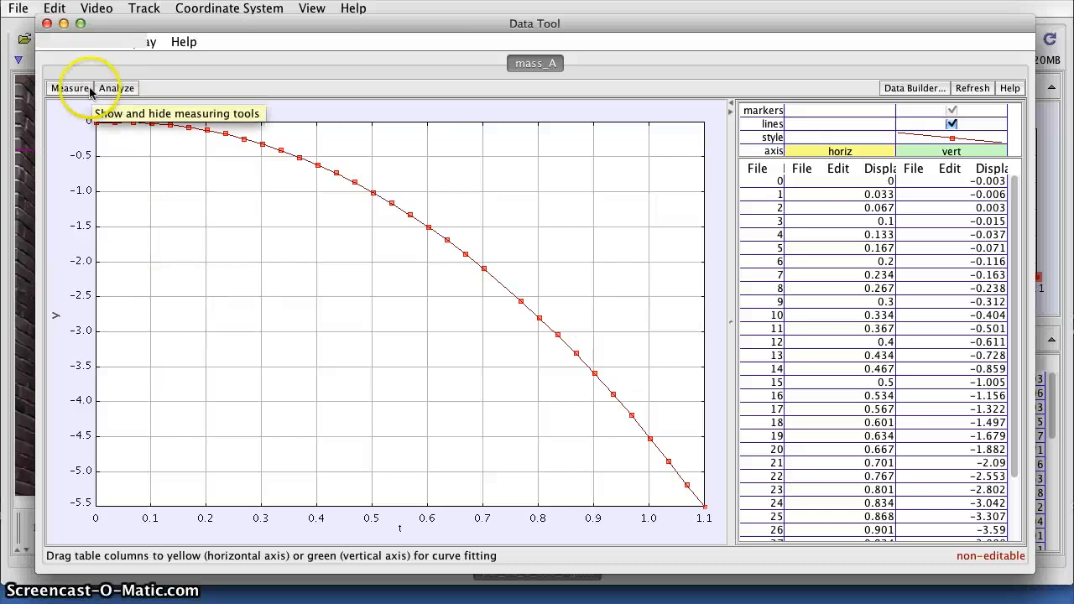
click(116, 88)
click(71, 88)
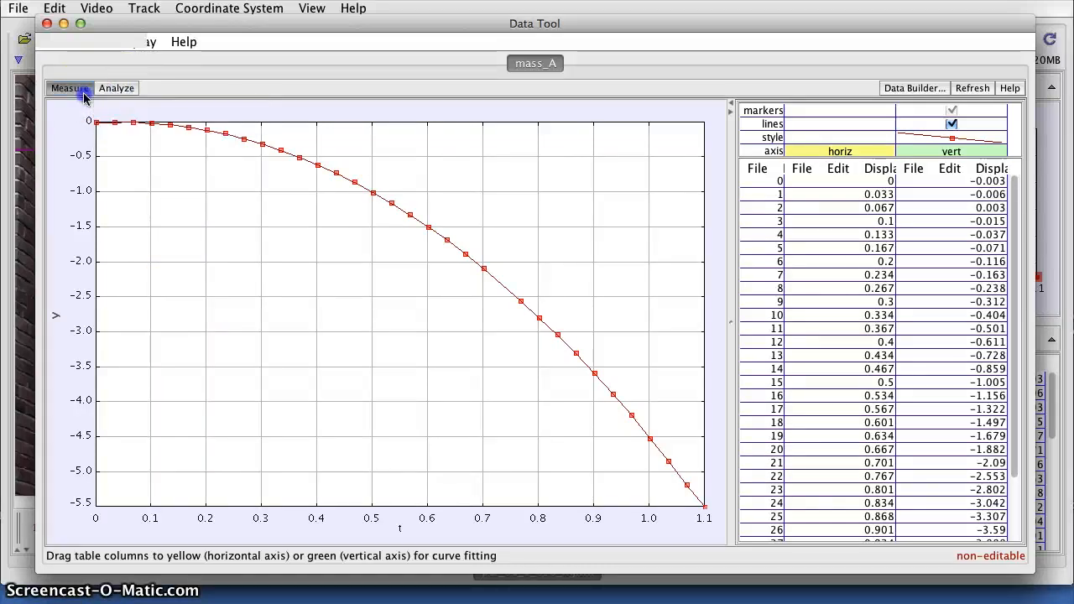
click(90, 124)
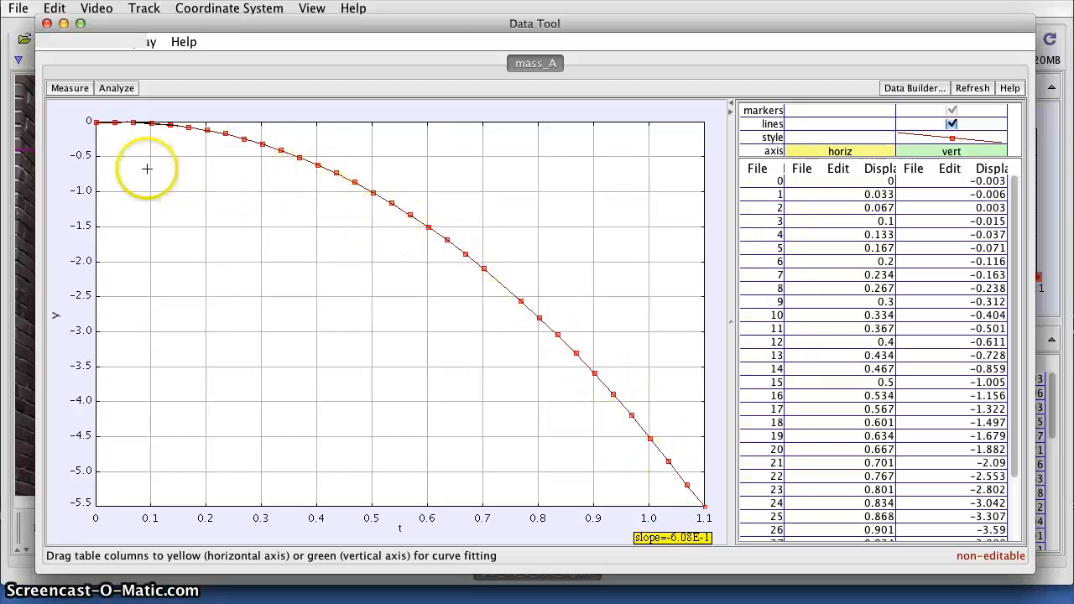
Show the curve fits, fit a Parabola to the y-against-t data and select the value of parameter A.
click(117, 89)
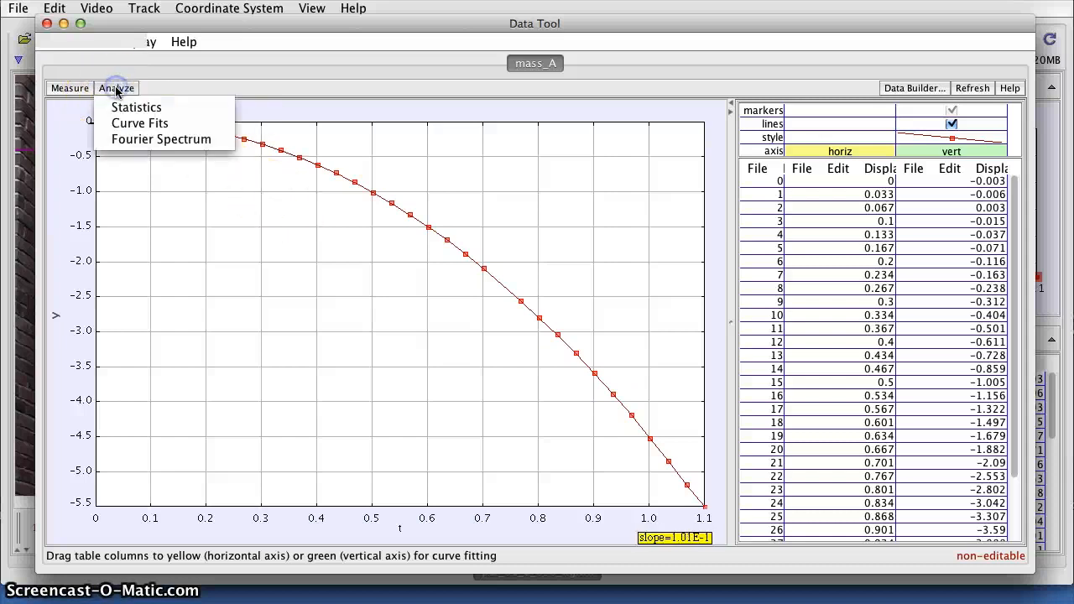
click(150, 126)
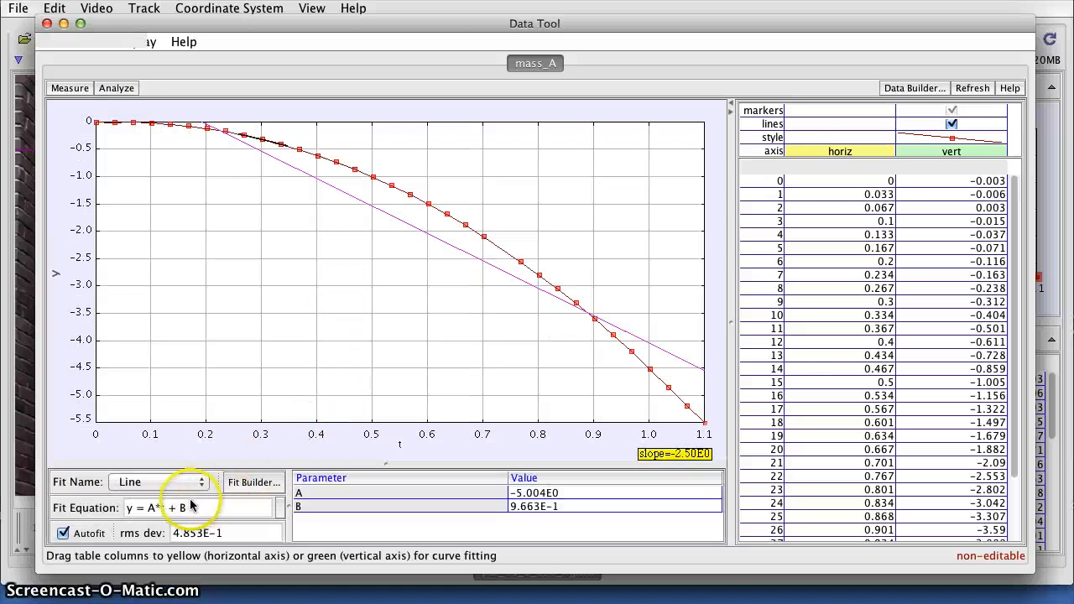
click(164, 485)
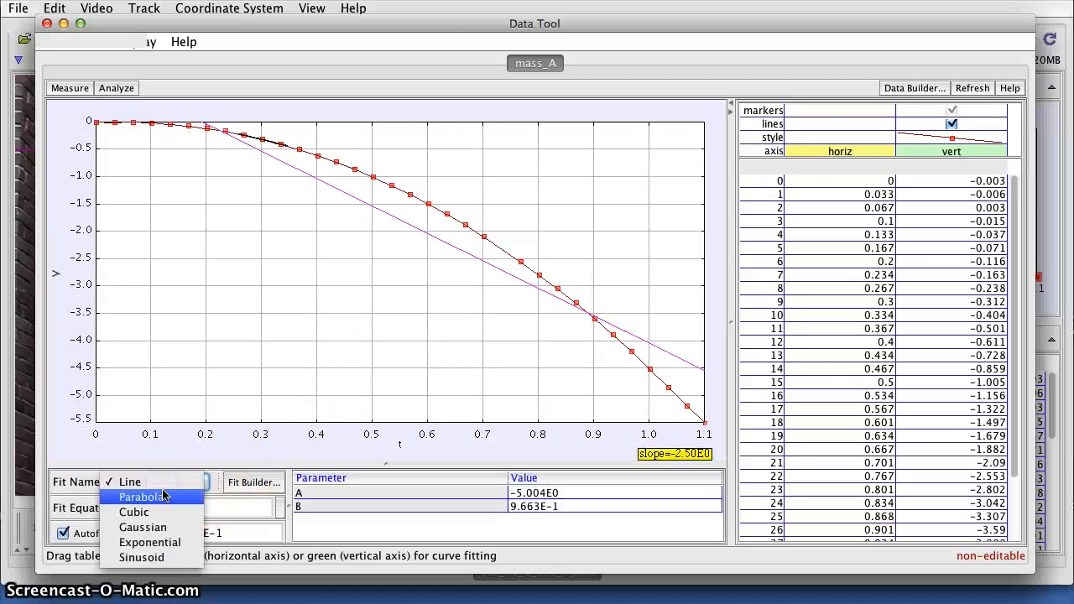
click(165, 498)
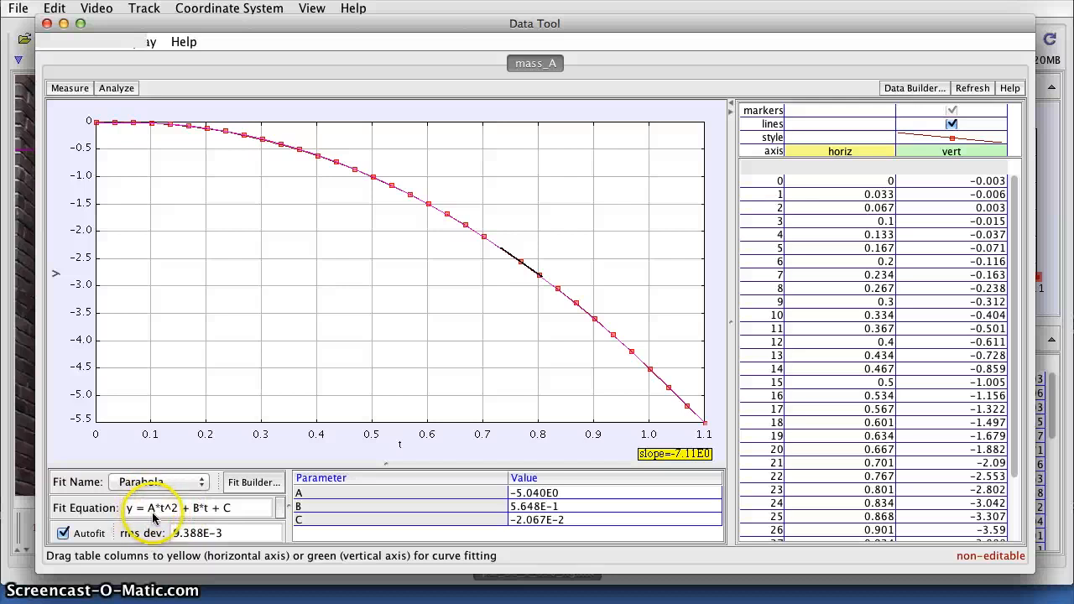
click(549, 497)
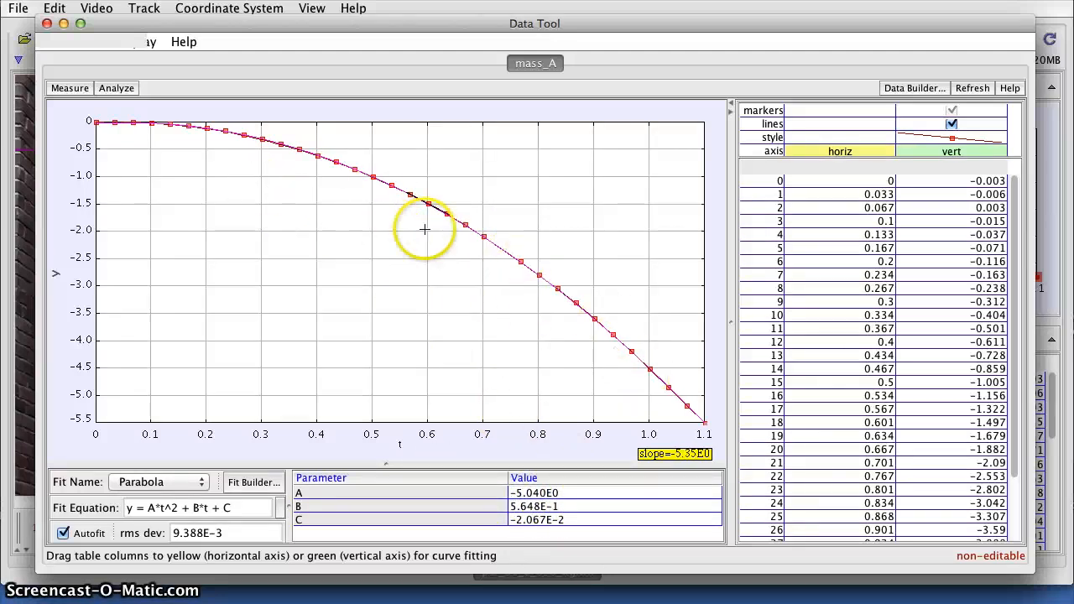
Plot t on the vertical axis of the Data Tool graph and close the Data Tool.
click(56, 276)
click(55, 278)
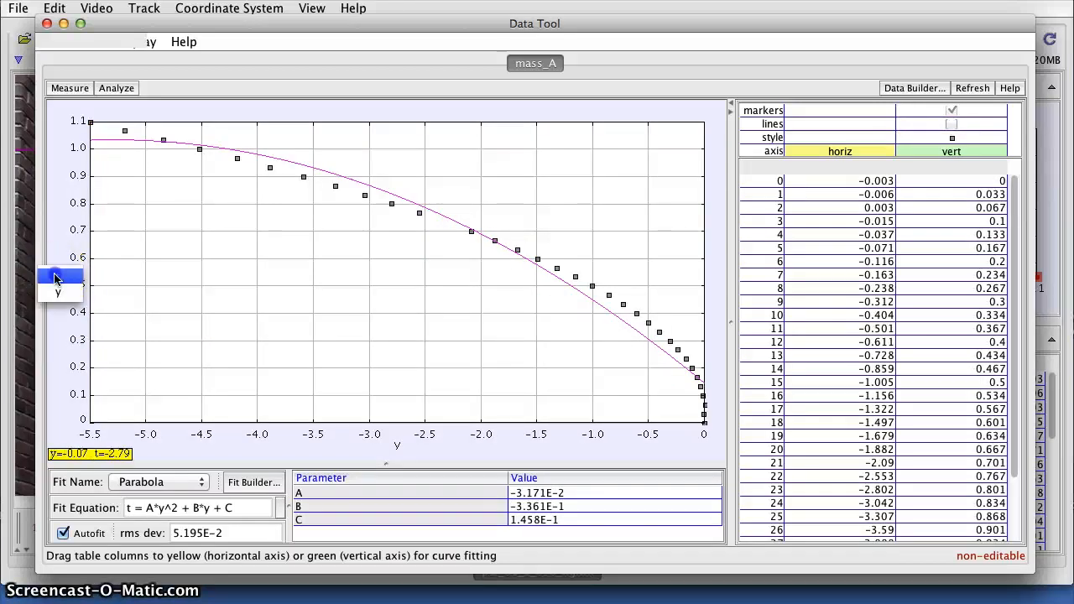
click(53, 41)
click(47, 24)
click(47, 24)
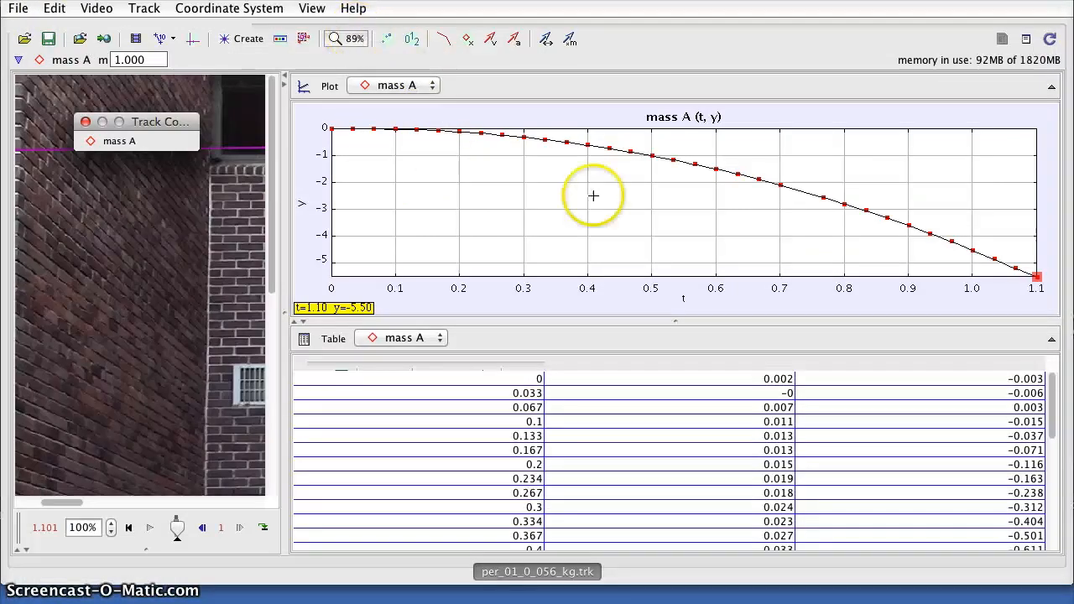
Plot the velocity y-component (vy) of mass A against t in the main plot.
click(303, 209)
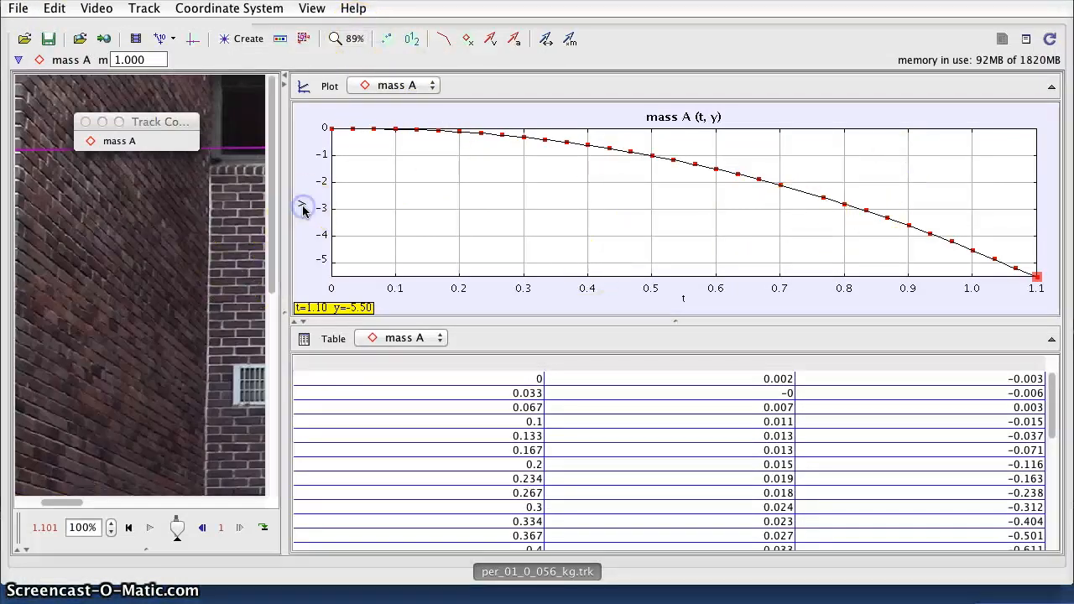
click(303, 209)
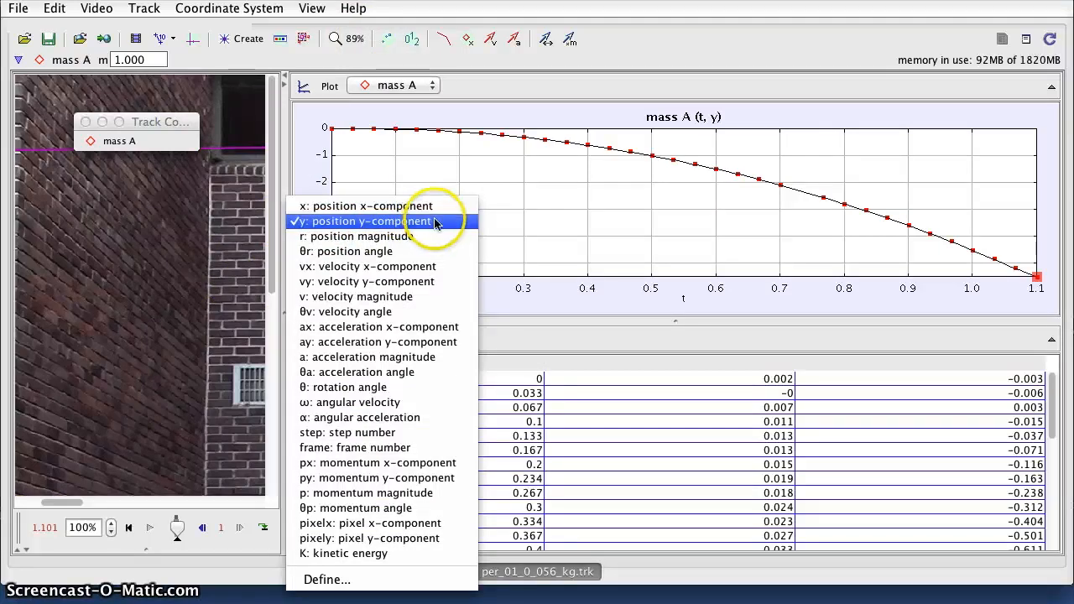
click(430, 286)
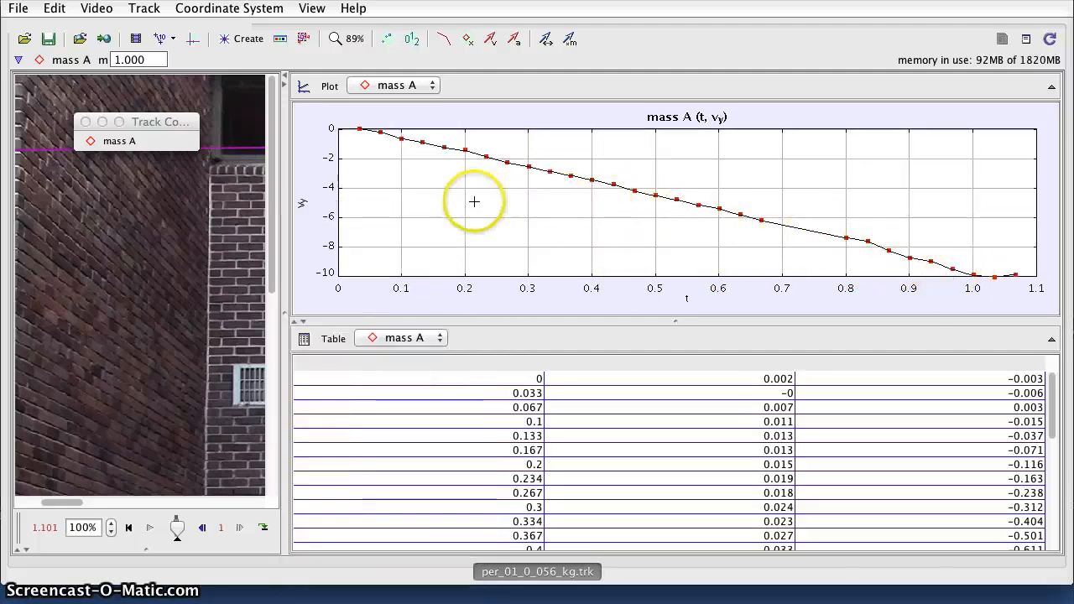
Open the mass A data in the Data Tool, remove the connecting lines from the vy data and hide the y curve completely.
click(312, 9)
click(347, 131)
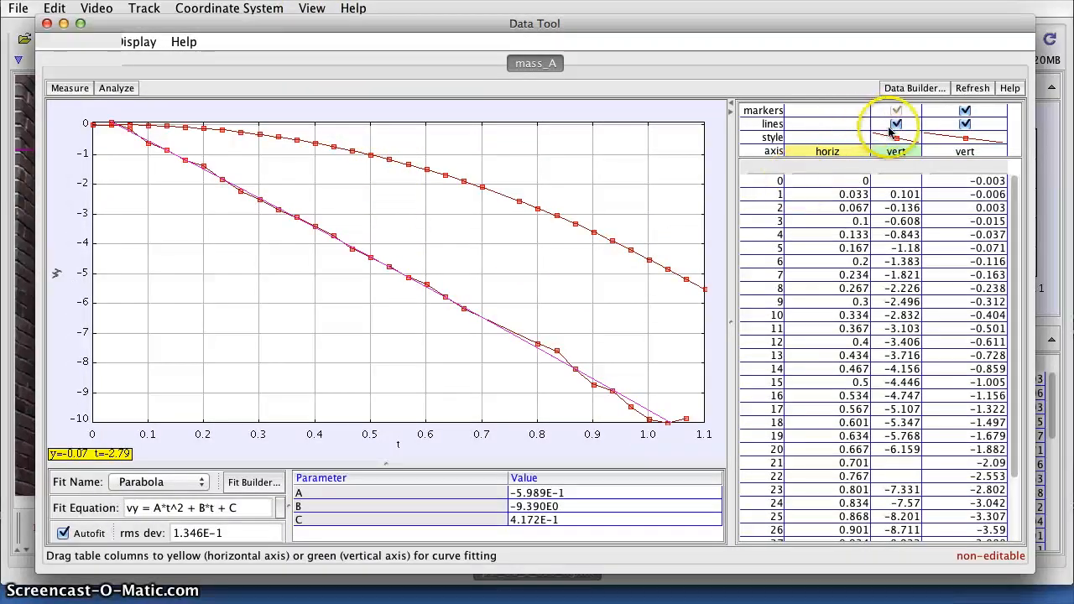
click(896, 123)
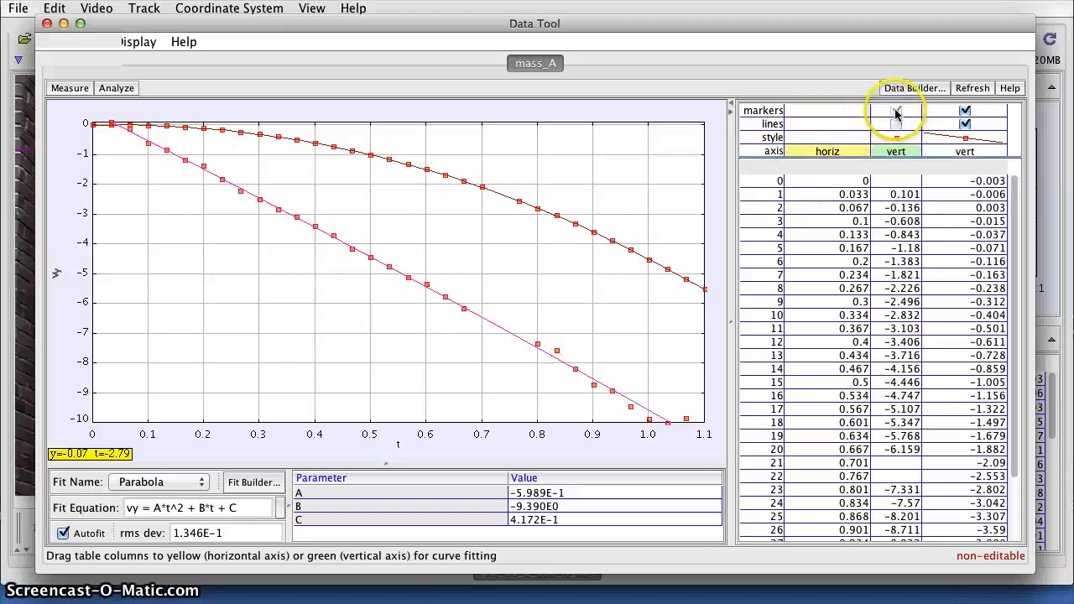
click(964, 124)
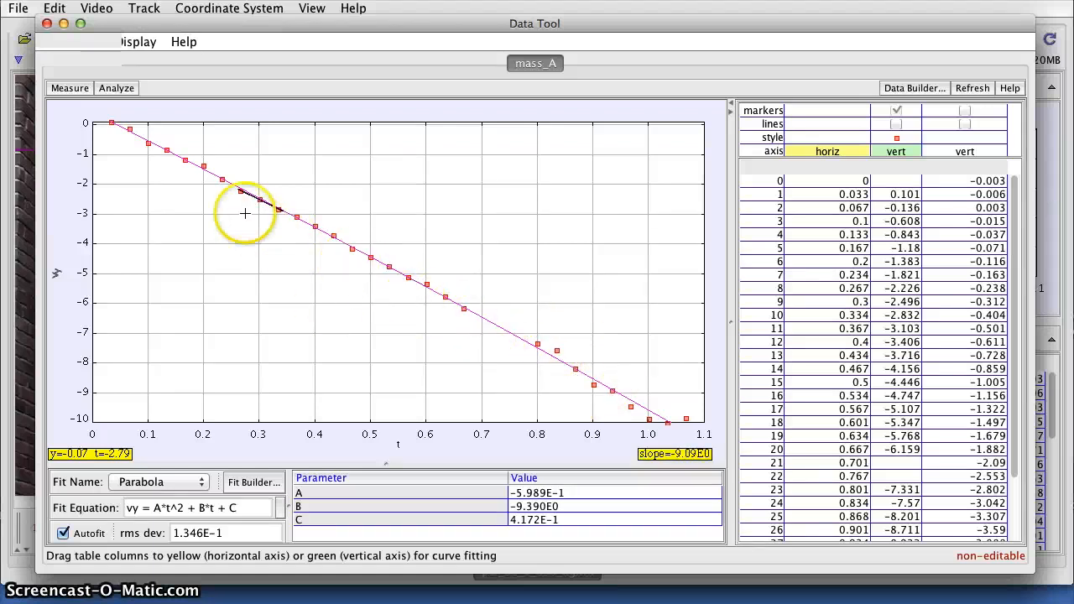
Fit a Line to the vy-against-t data to obtain its slope parameter A.
click(167, 487)
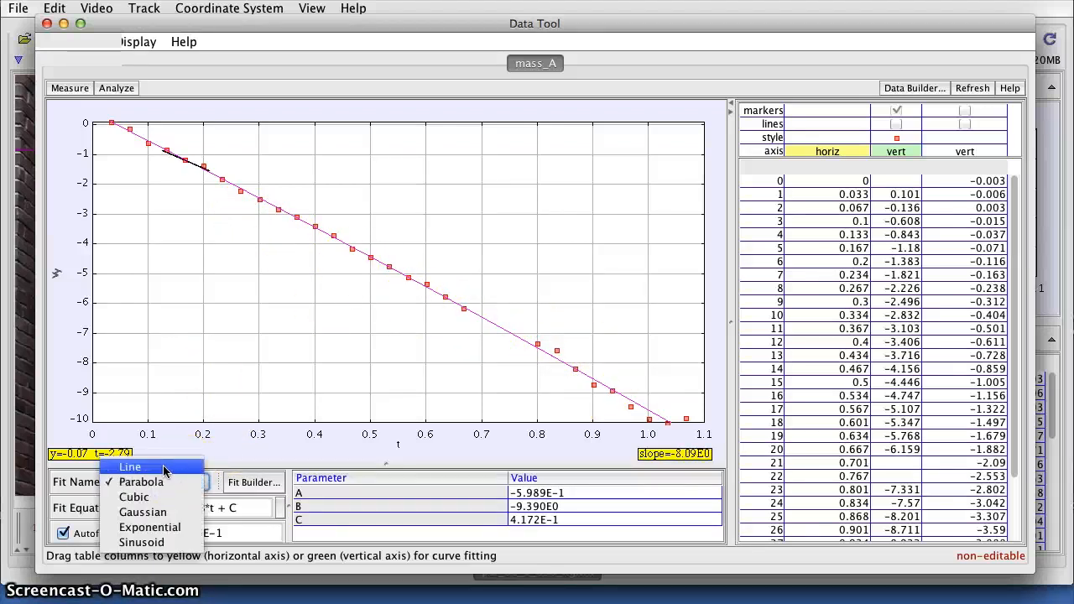
click(164, 467)
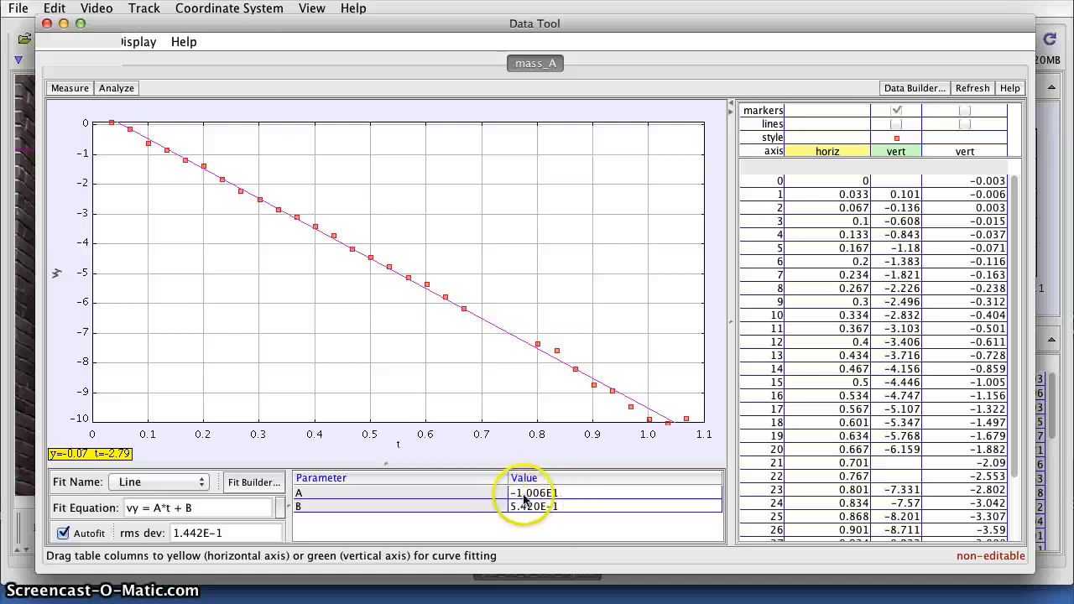
mouse_move(534, 504)
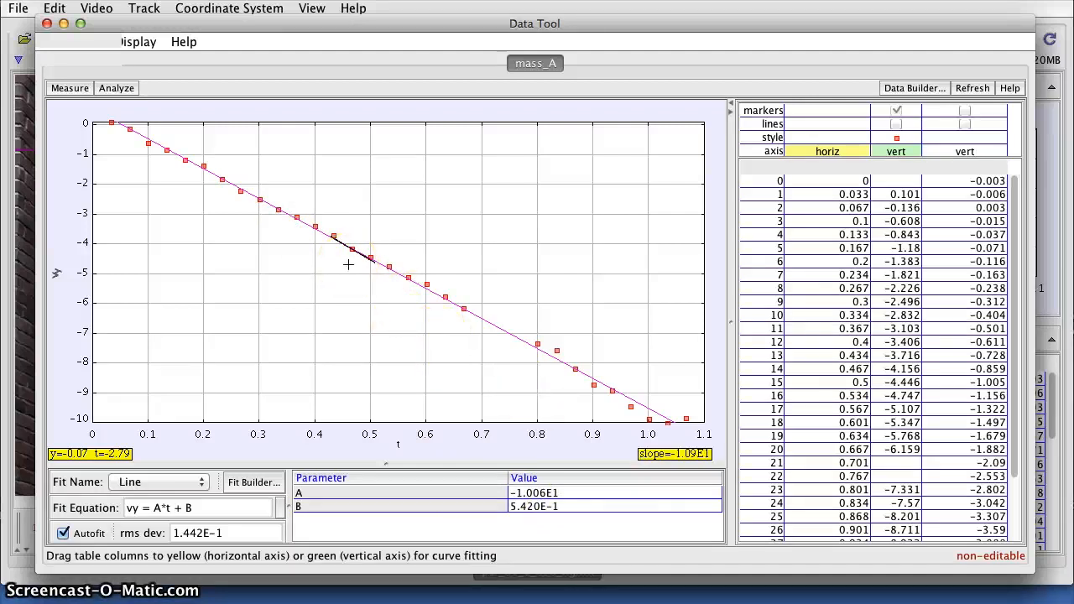
Close the Data Tool and widen the video view so it fills most of the window beside a narrow plot and table.
click(47, 23)
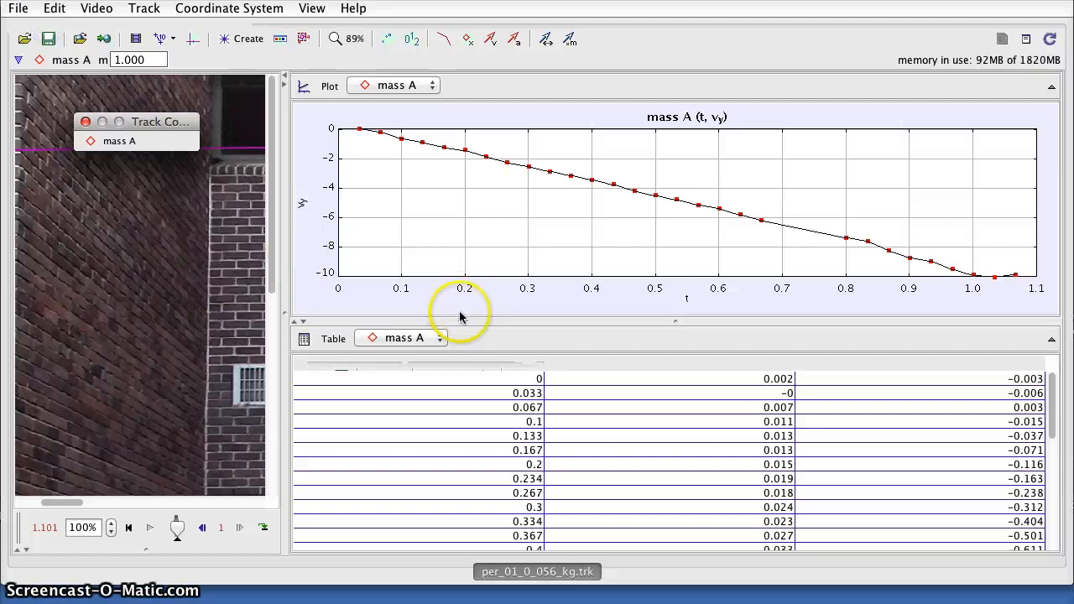
drag(282, 315, 915, 318)
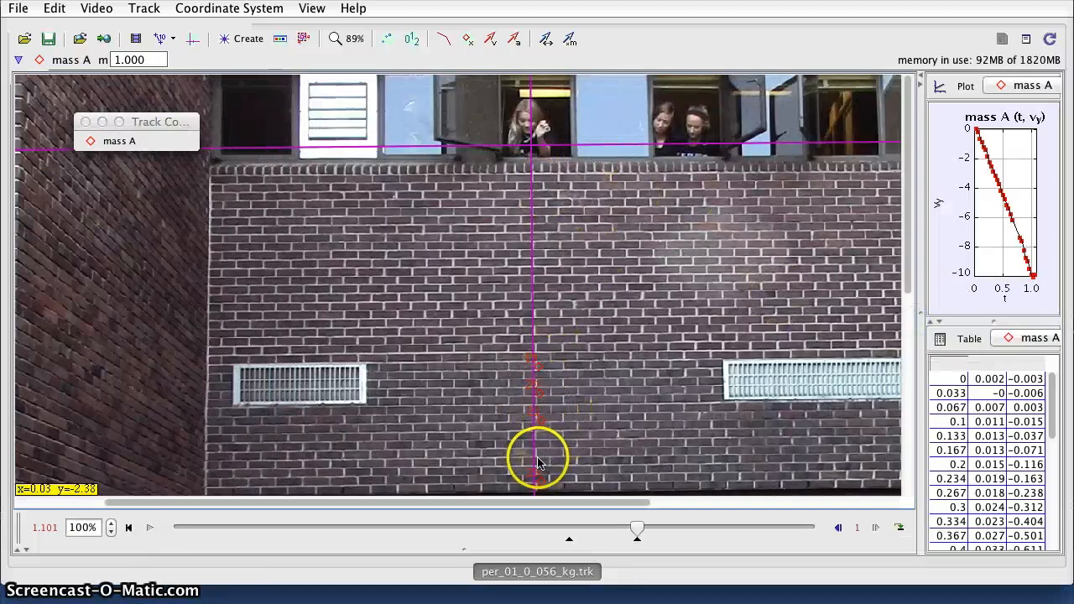
scroll(547, 448, up, 1)
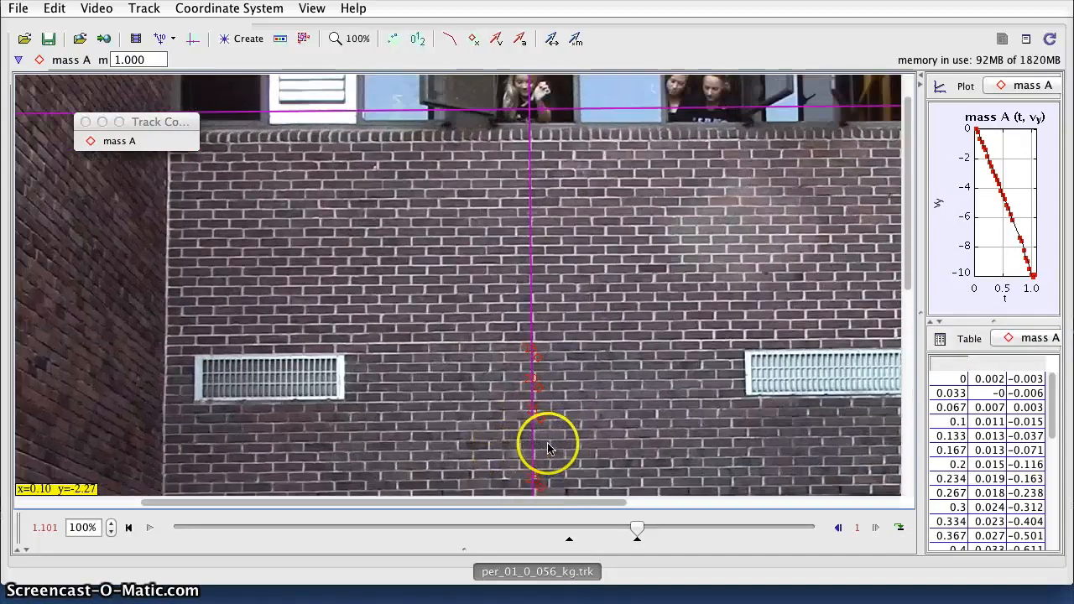
scroll(547, 447, up, 1)
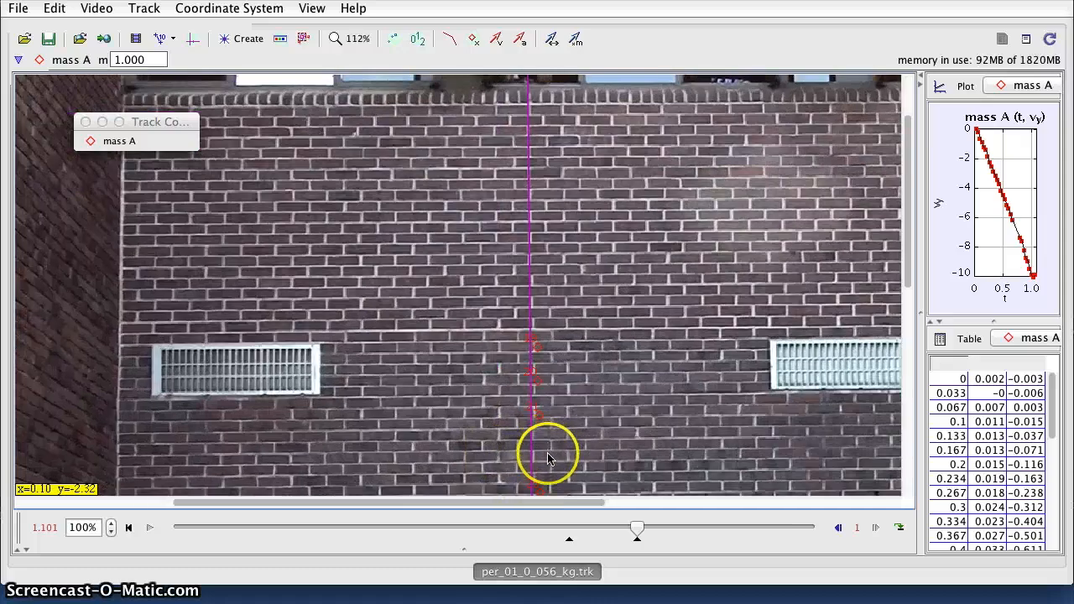
scroll(559, 444, down, 2)
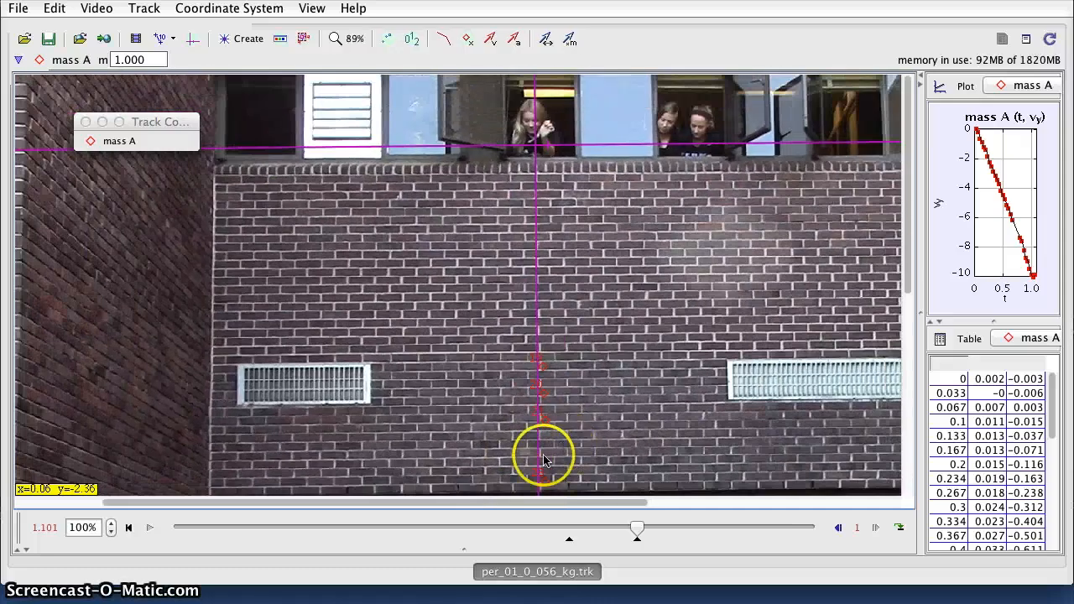